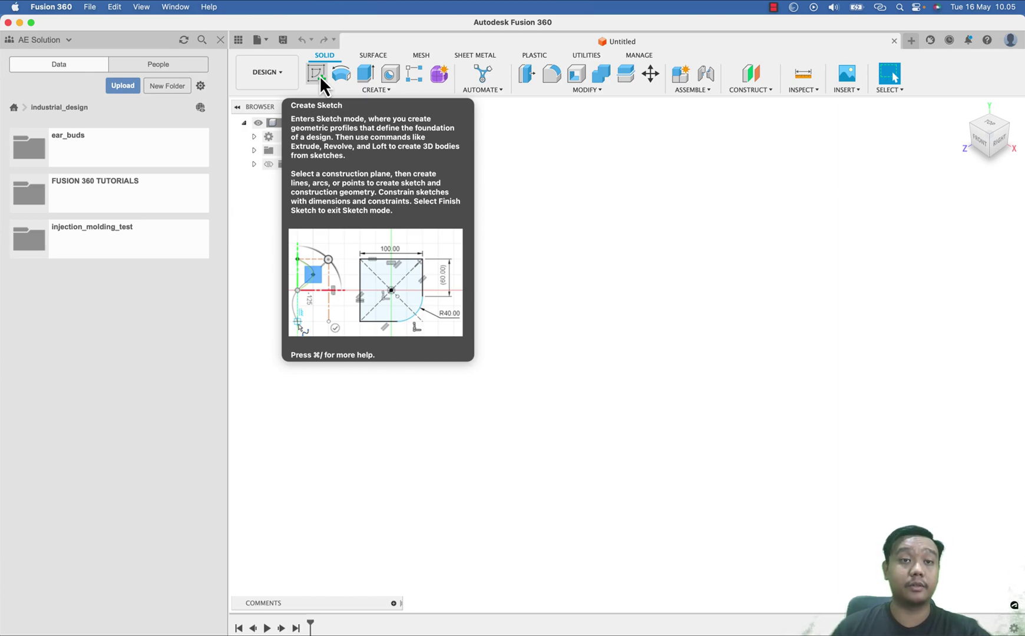
Hide the Data panel and start a new sketch on the front (XY) origin plane
click(221, 39)
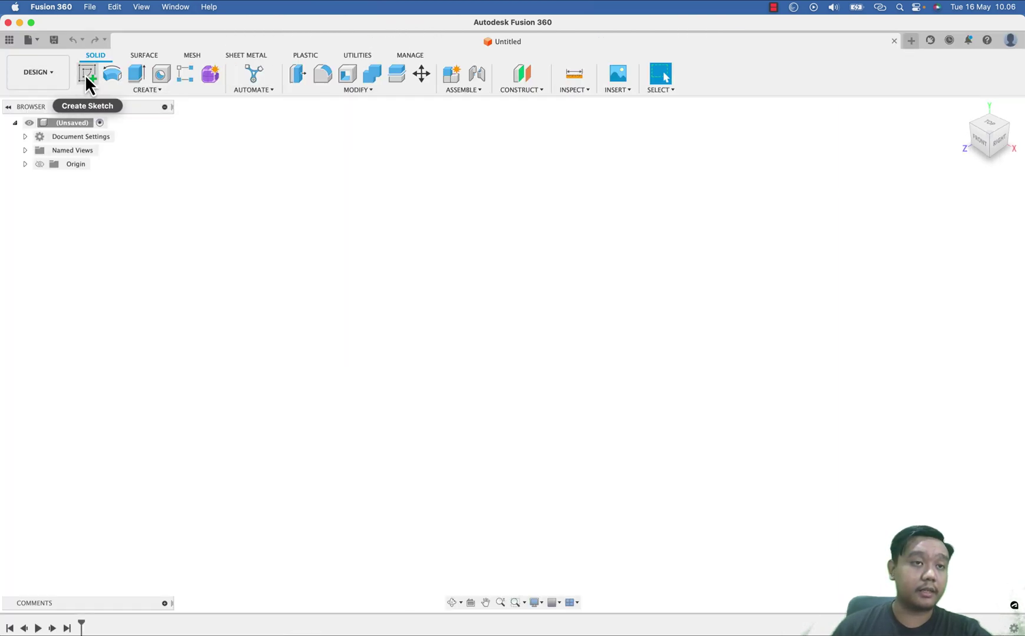
click(87, 76)
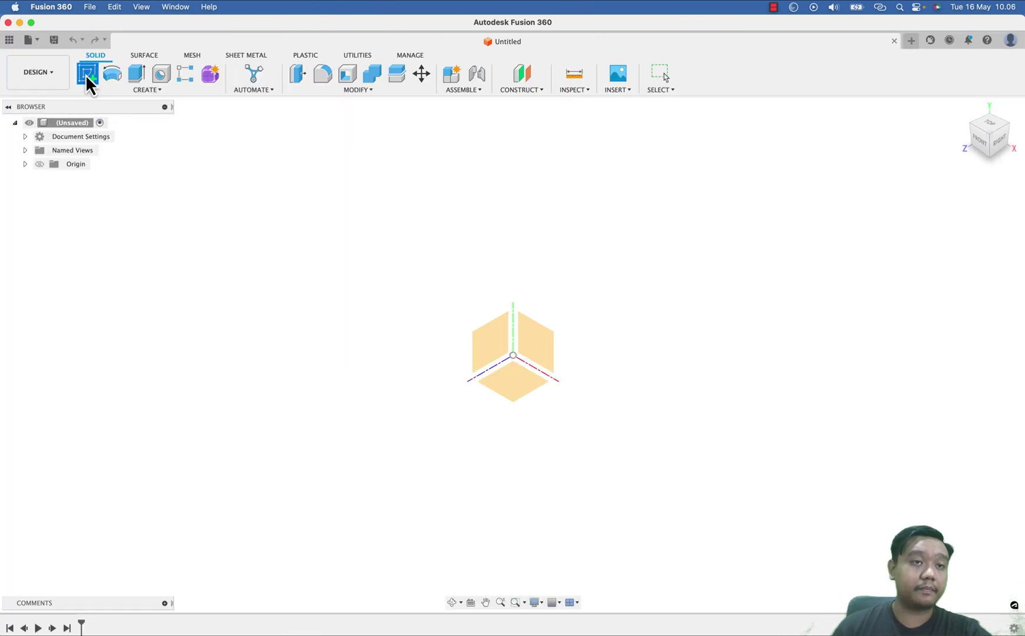
click(552, 369)
middle_drag(697, 343, 615, 327)
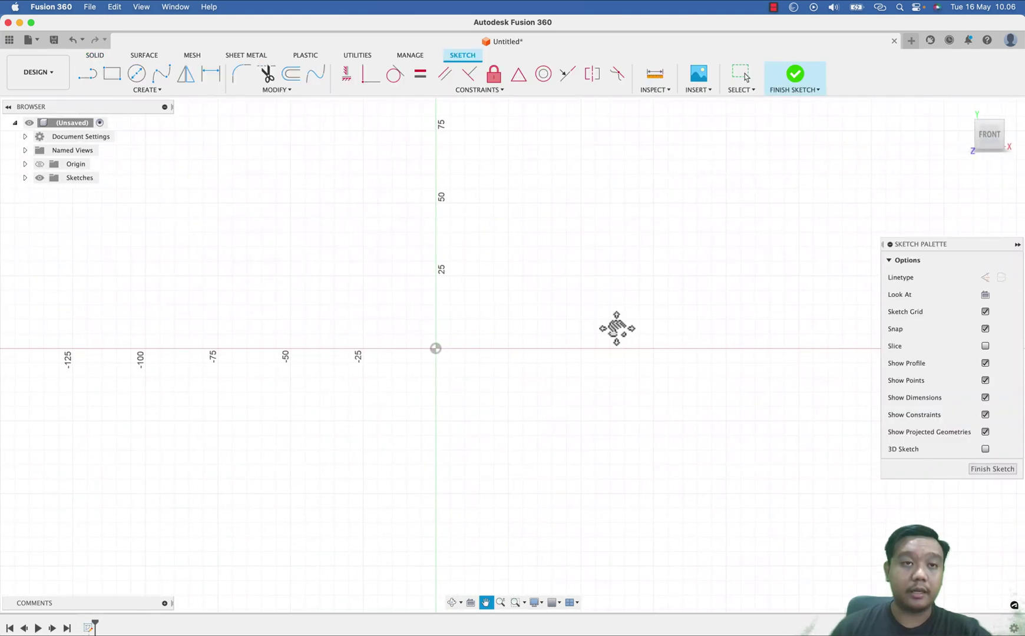
Draw a 100 mm horizontal centerline starting at the sketch origin
click(88, 75)
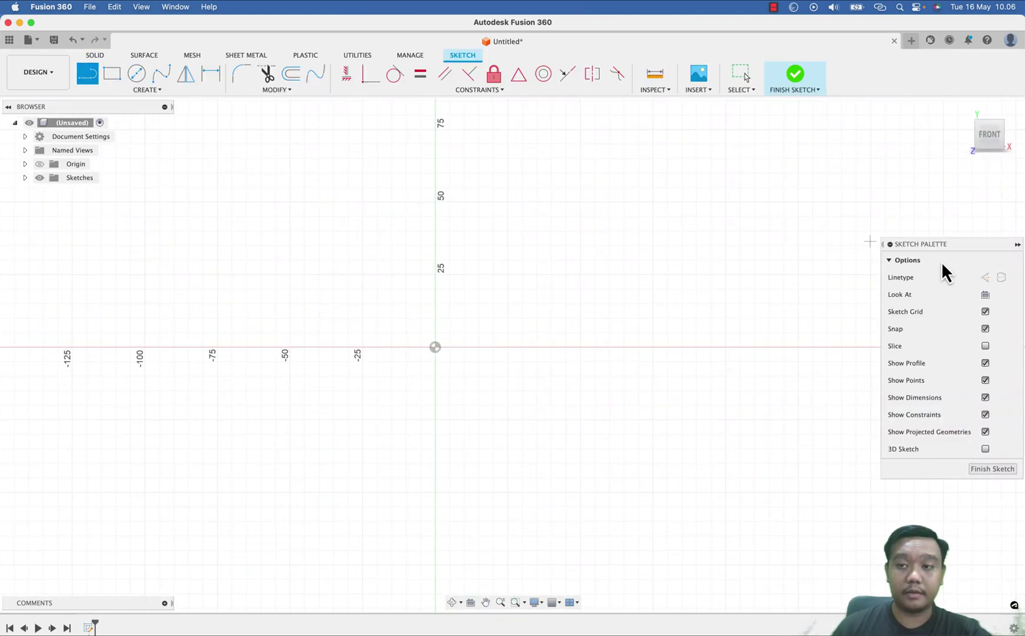
click(1001, 278)
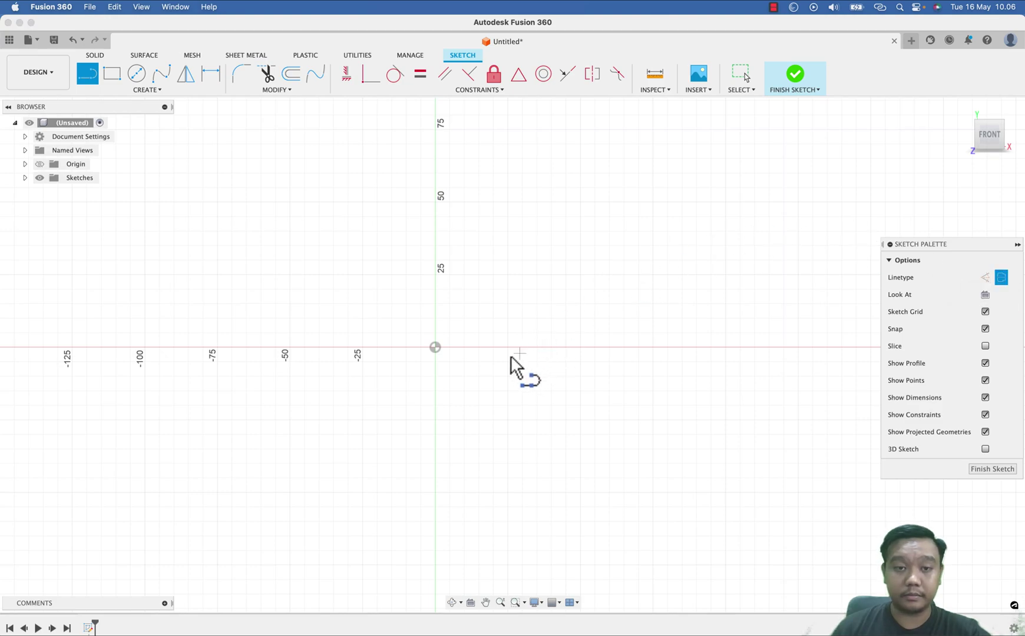
click(435, 346)
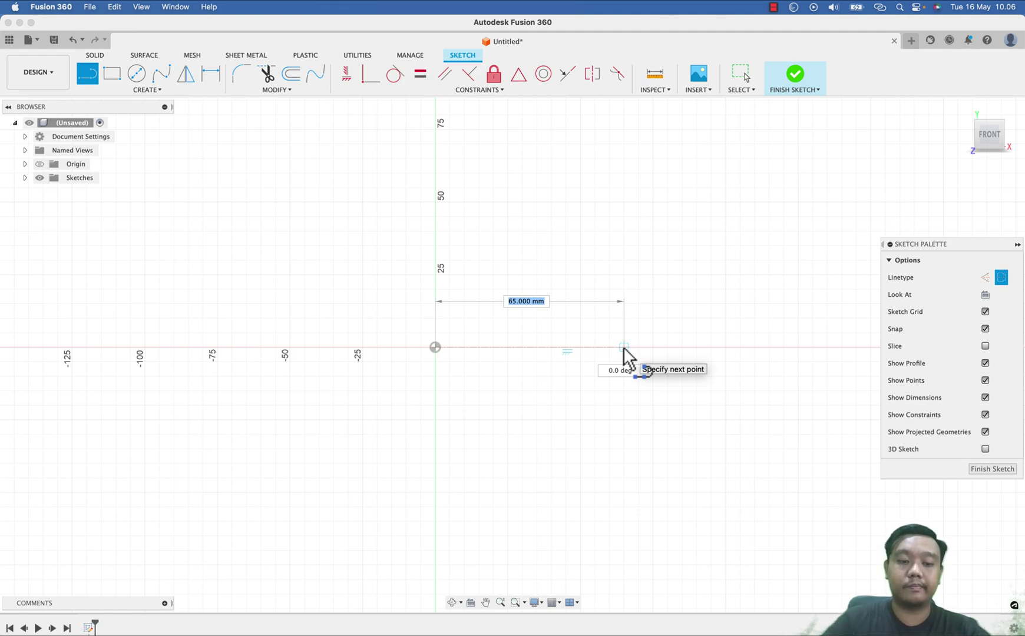
text(100)
key(Return)
key(Escape)
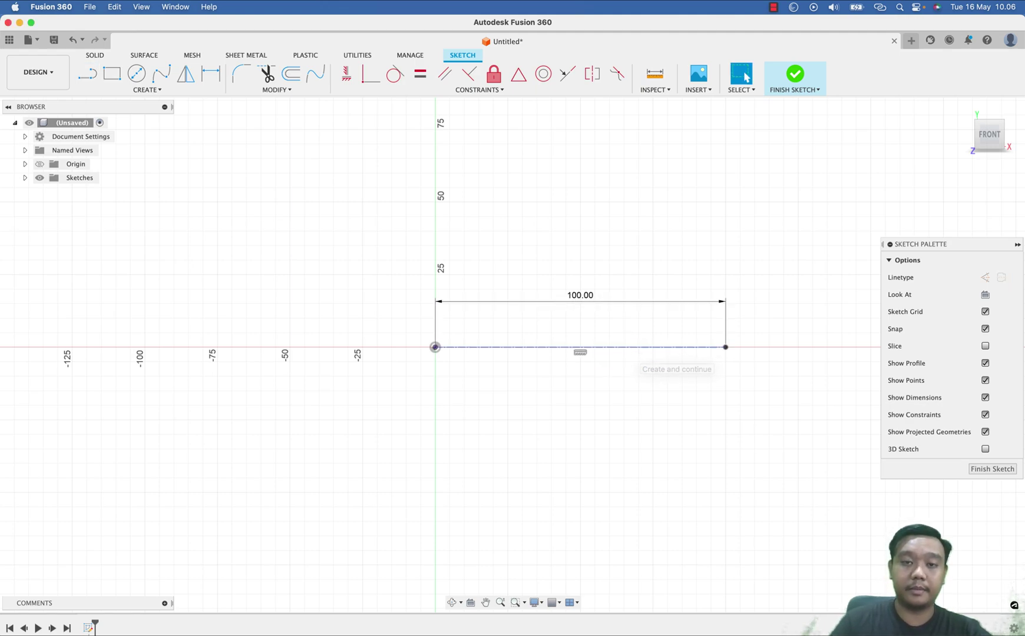
scroll(680, 347, up, 2)
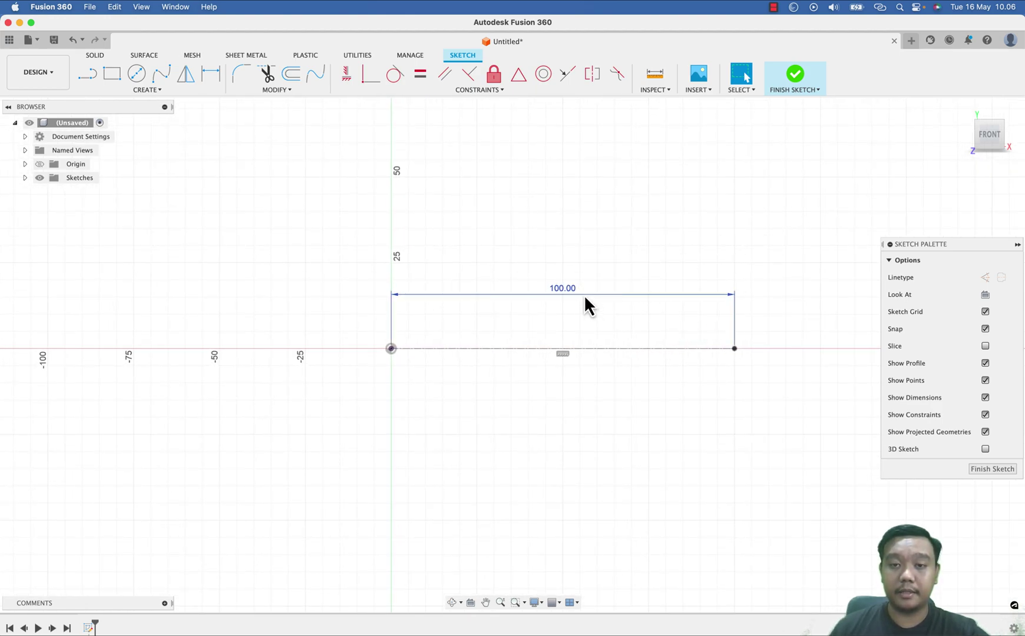
Move the 100 mm length dimension below the centerline
drag(583, 295, 578, 446)
click(1005, 41)
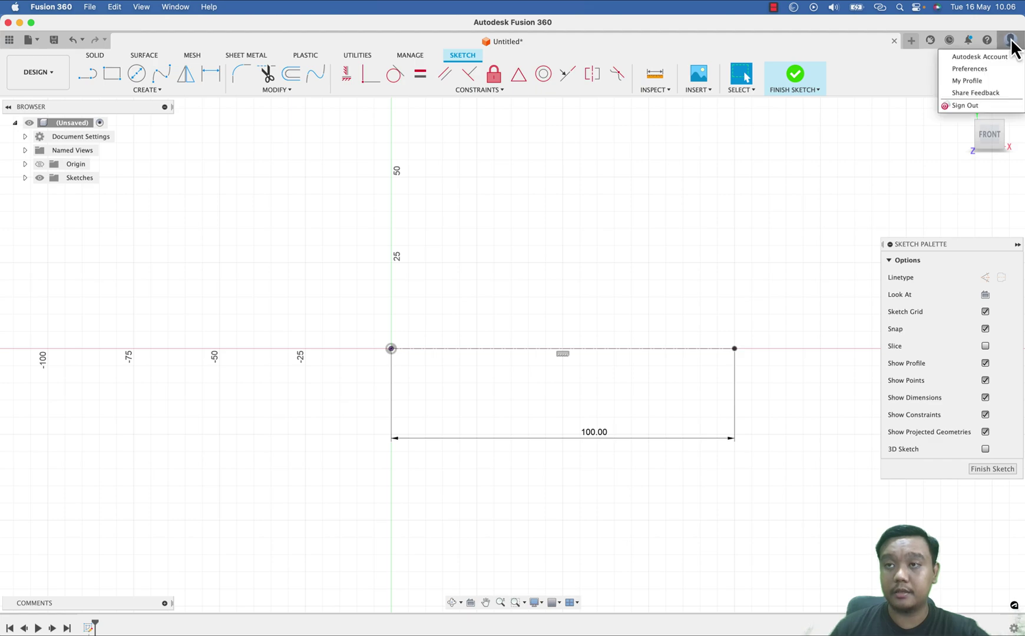
click(678, 247)
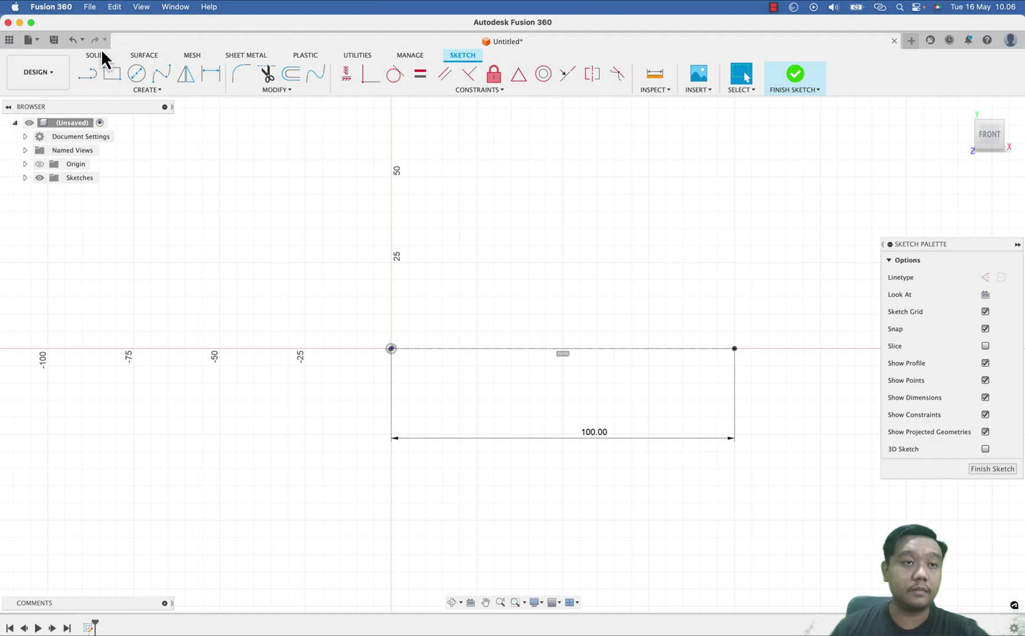
Draw the left part of the stepped profile with ordinary lines, from the origin up the first steps
click(95, 76)
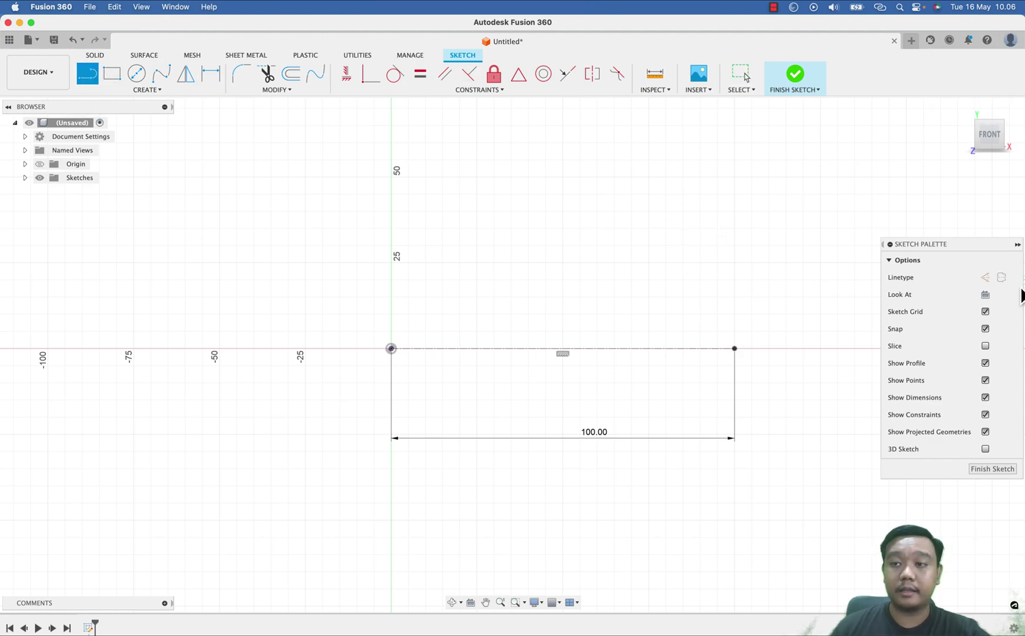
click(391, 349)
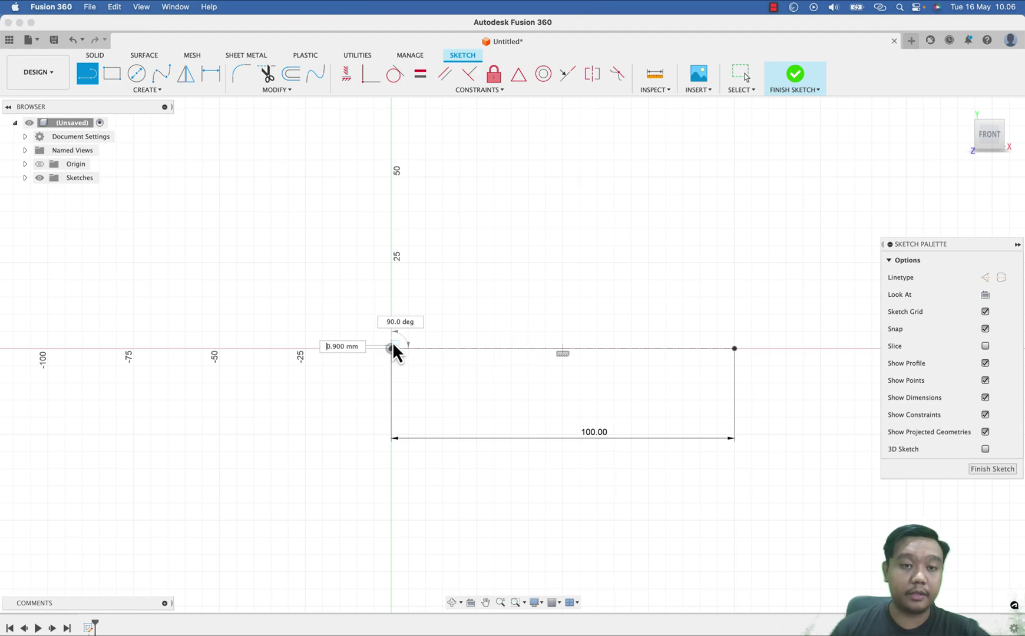
click(436, 333)
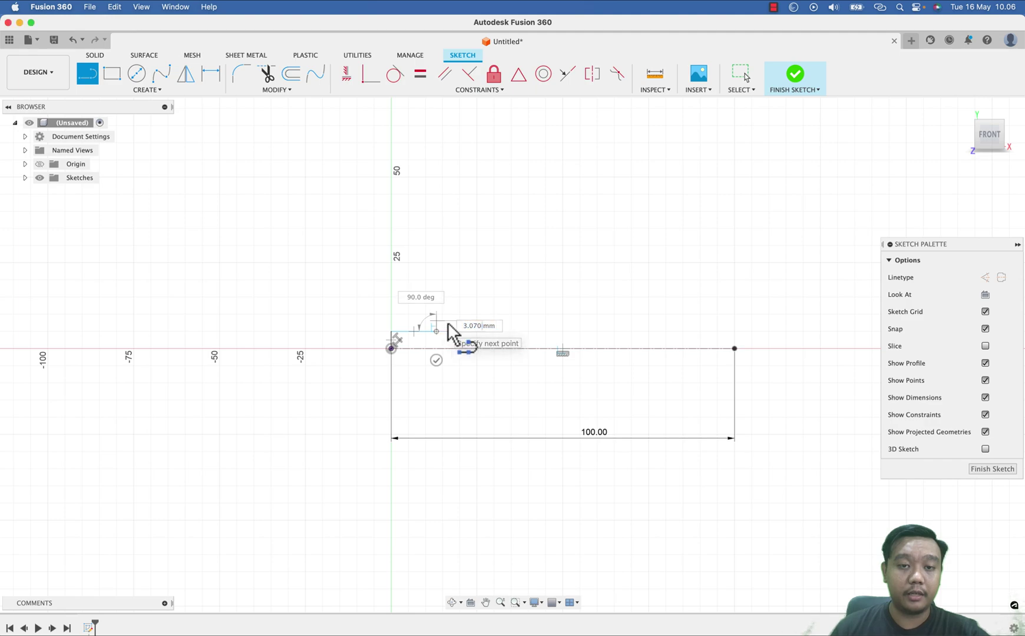
click(483, 322)
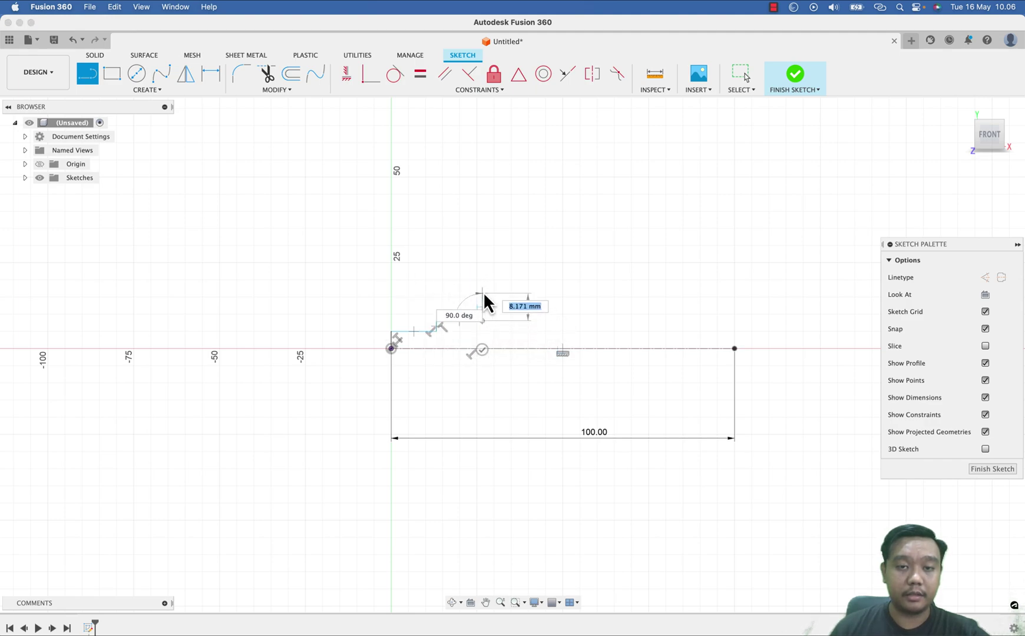
click(483, 290)
click(500, 290)
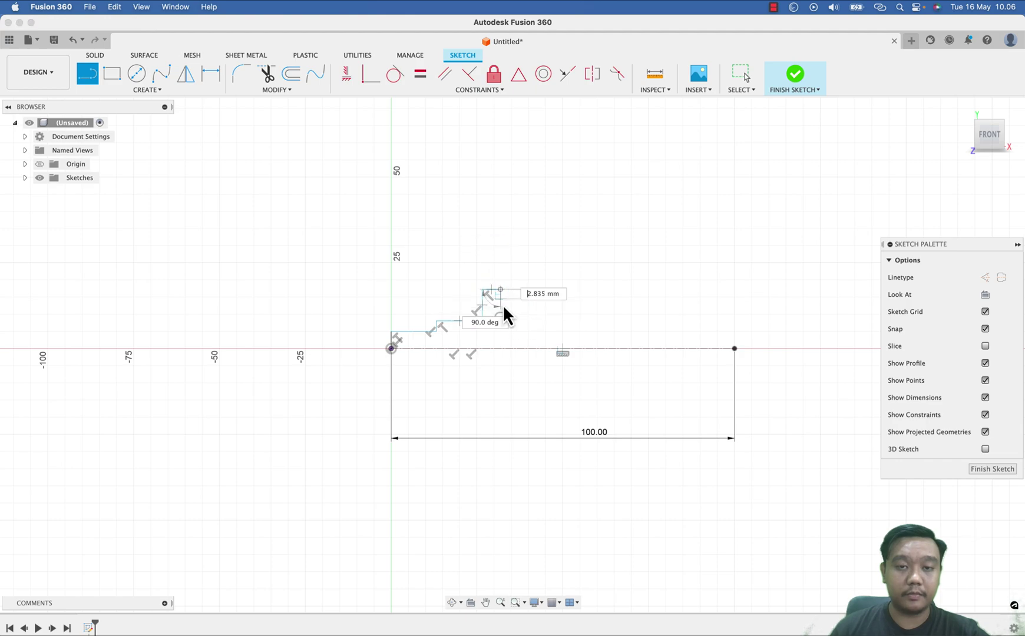
click(501, 305)
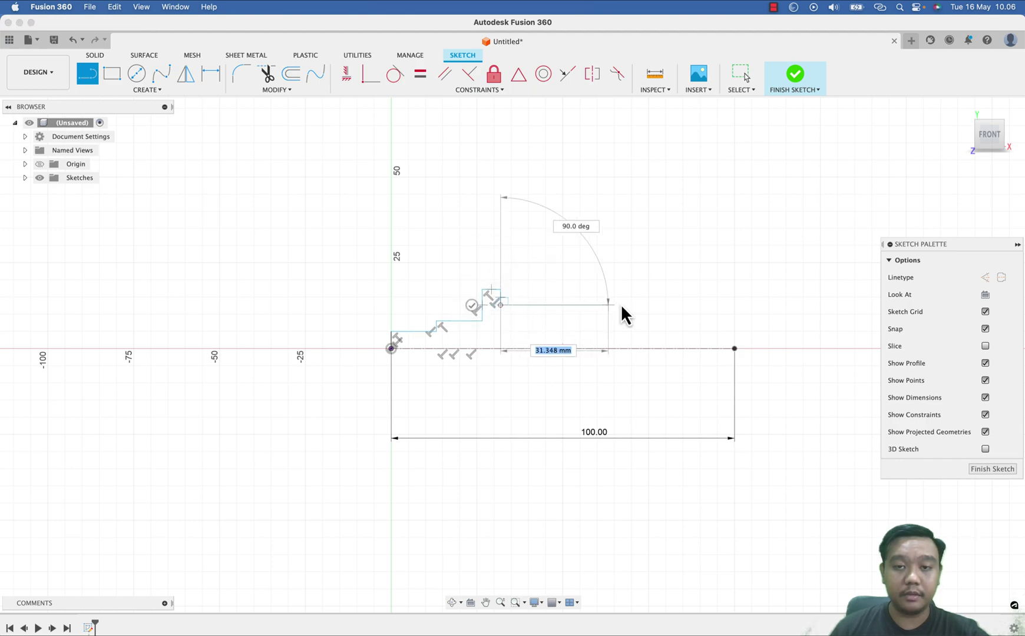
Continue the profile along the middle section and descending right steps, closing it on the centerline
click(671, 306)
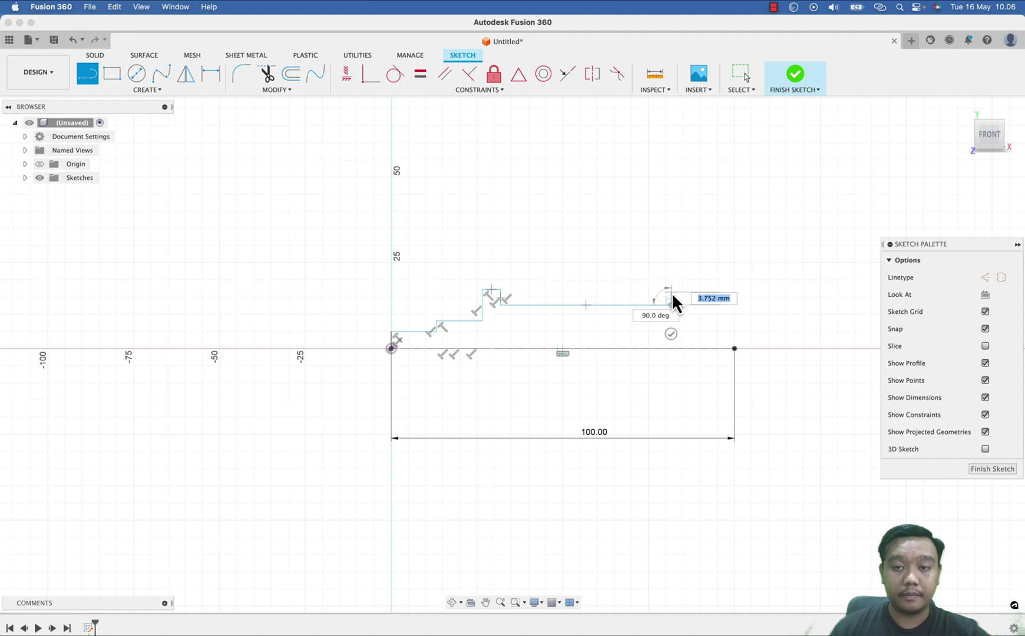
click(688, 326)
click(708, 330)
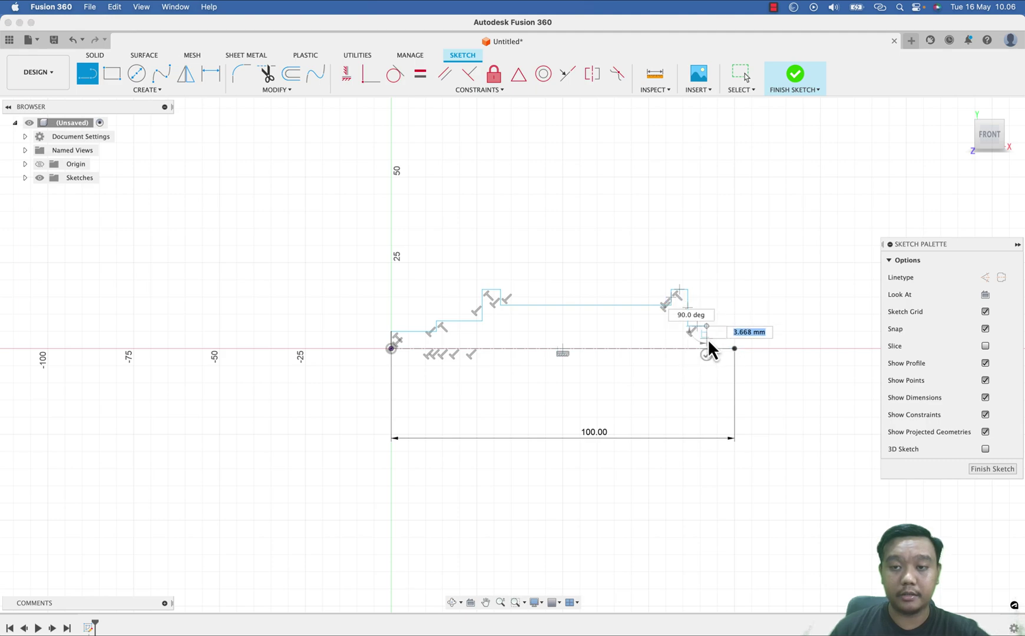
click(706, 339)
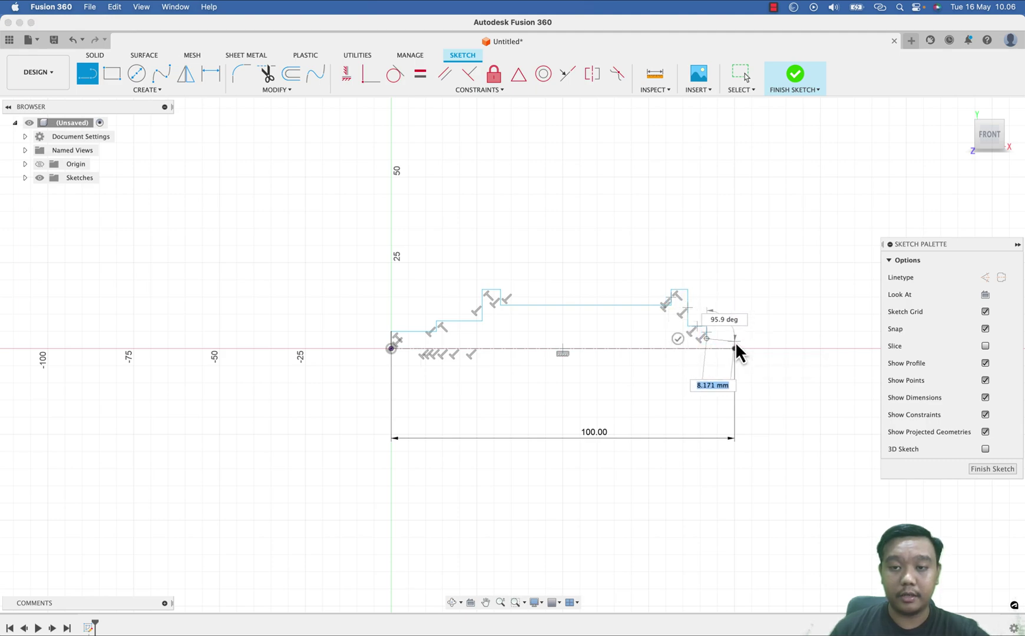
click(735, 338)
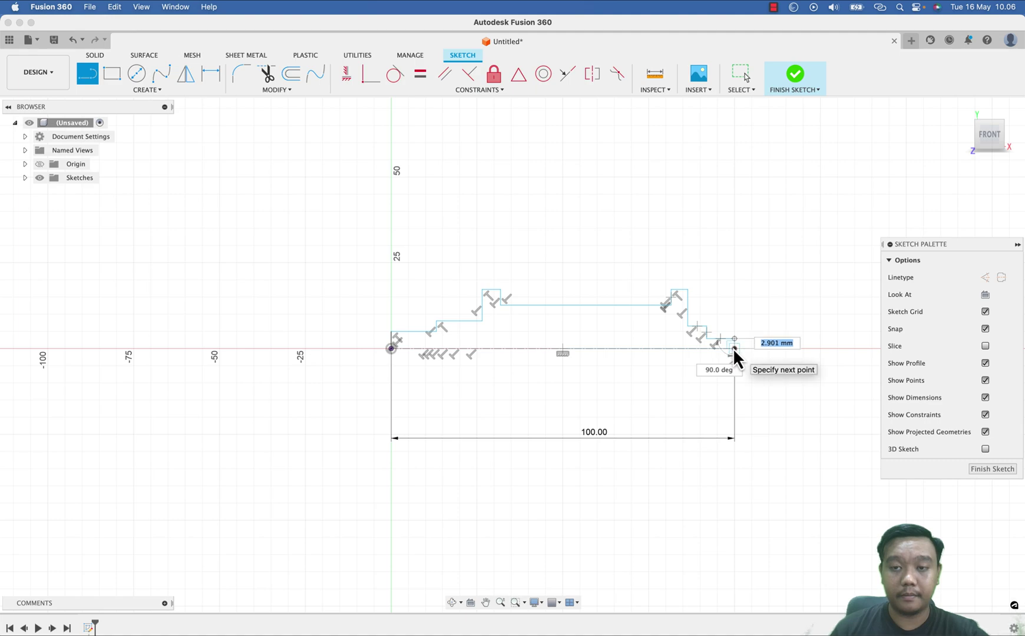
click(735, 349)
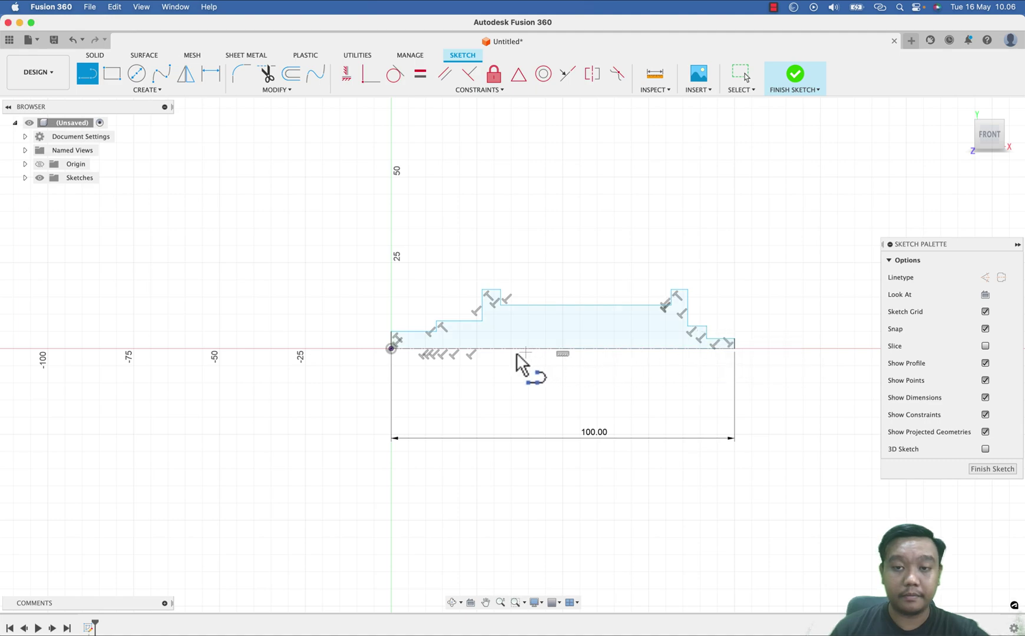
Dimension the left end of the profile to a 12 mm diameter
click(209, 80)
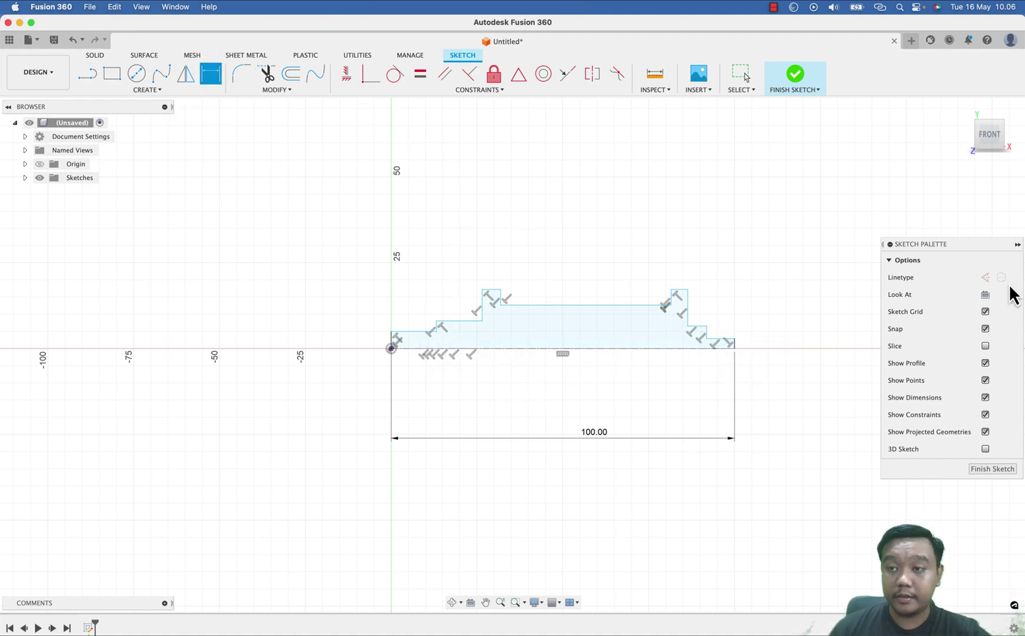
scroll(511, 374, up, 3)
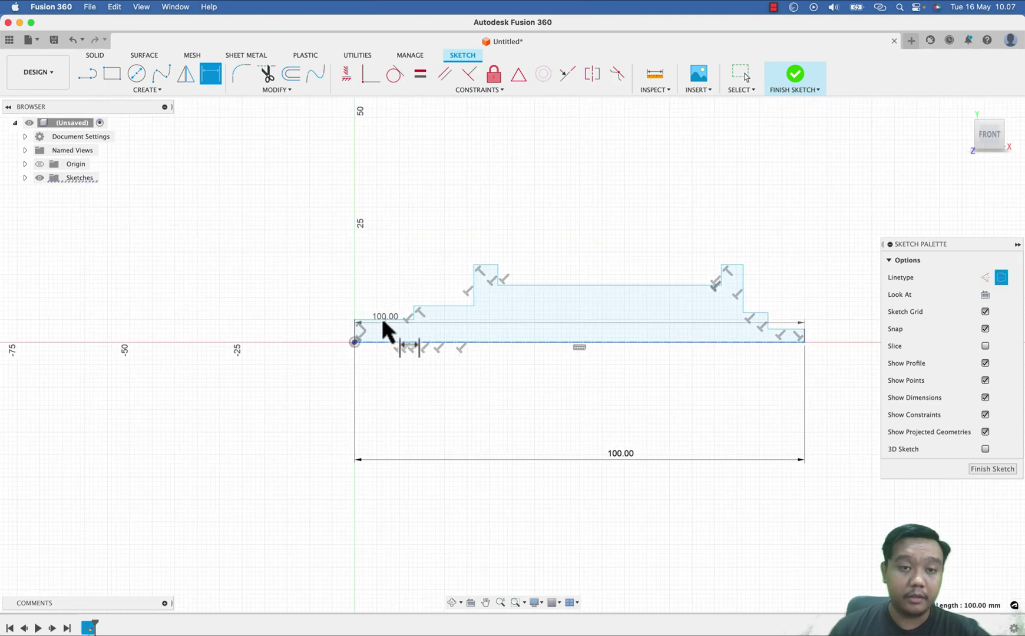
click(382, 318)
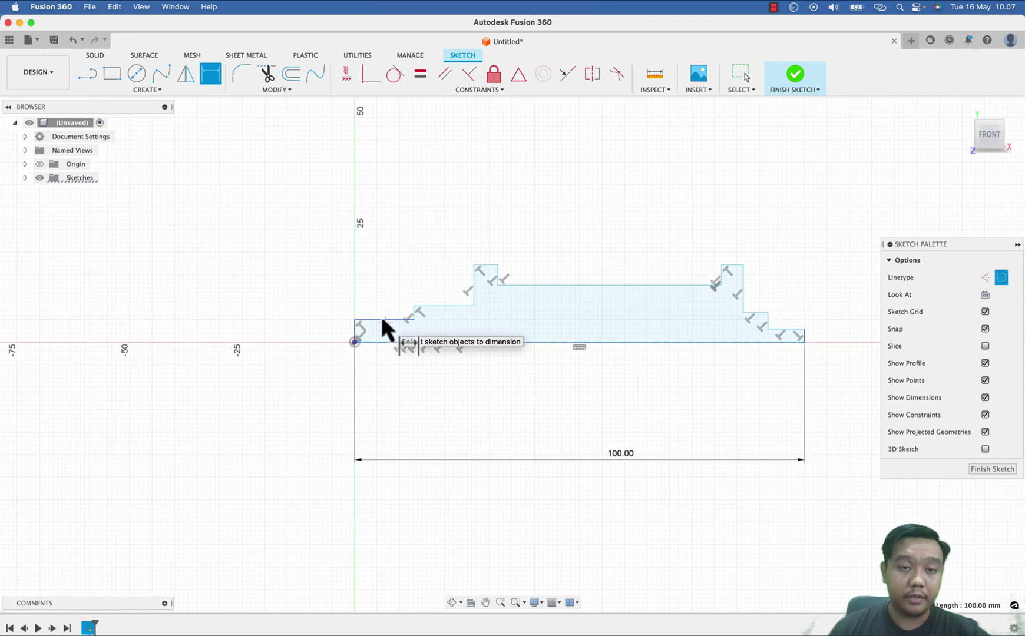
click(215, 330)
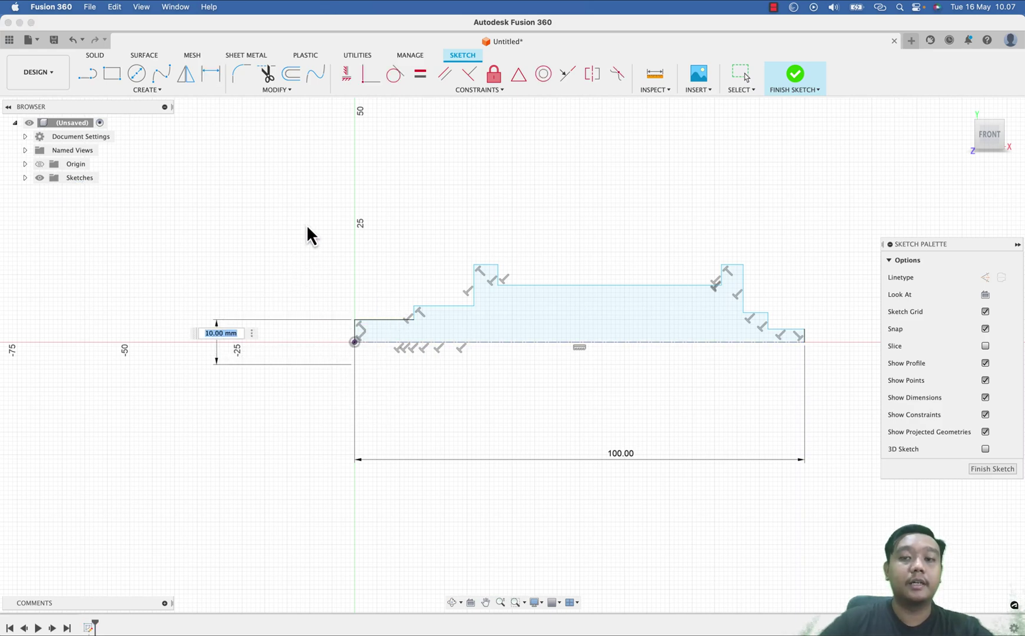
text(12)
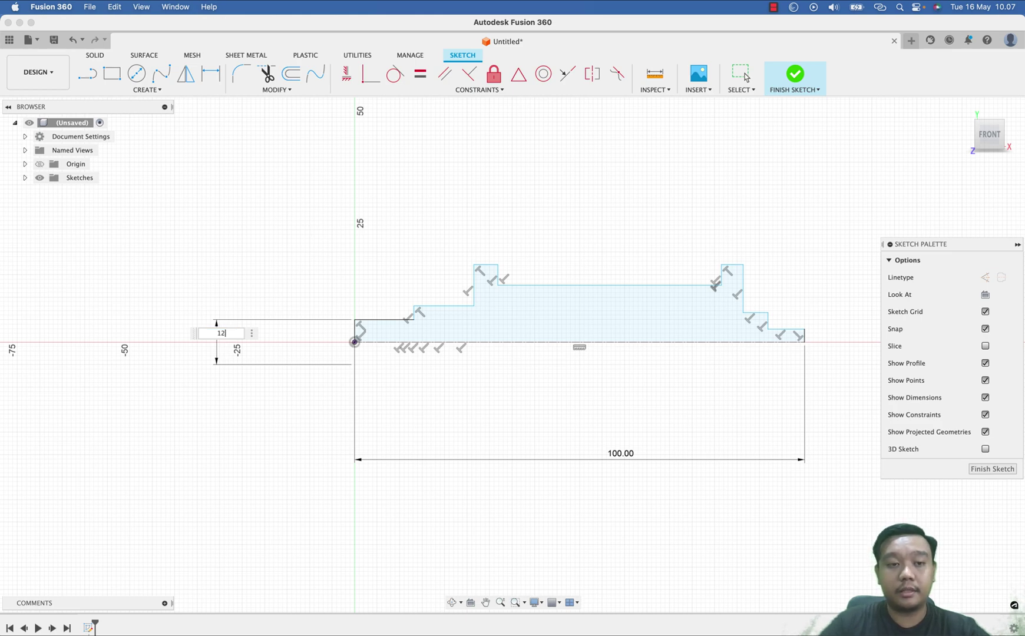
key(Return)
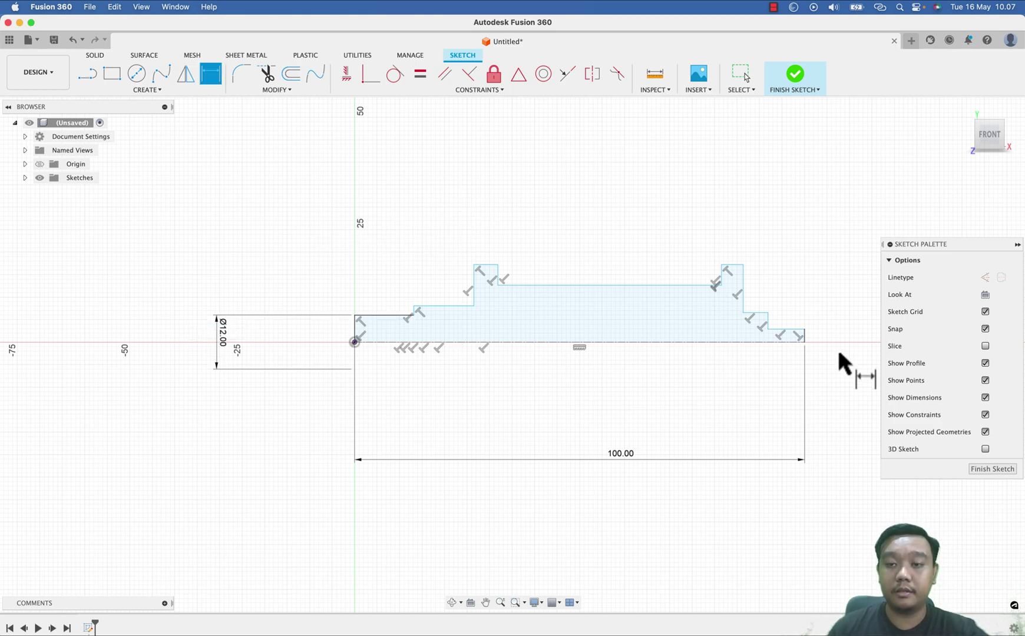
Dimension the right end to a 12 mm diameter, then pick the upper-left step edge against the centerline
click(791, 330)
click(782, 341)
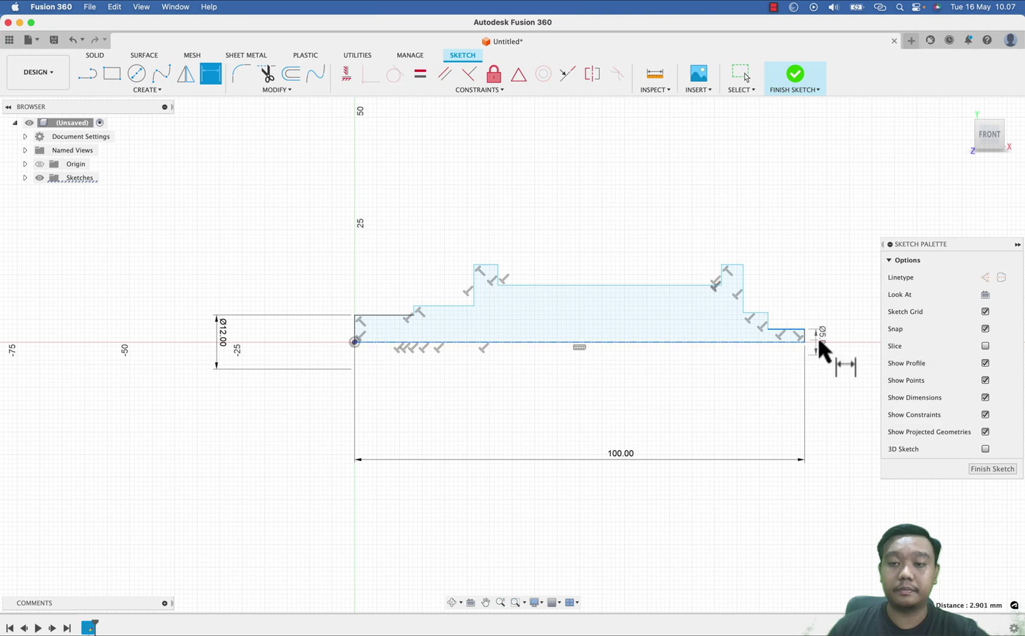
click(834, 348)
text(12)
key(Return)
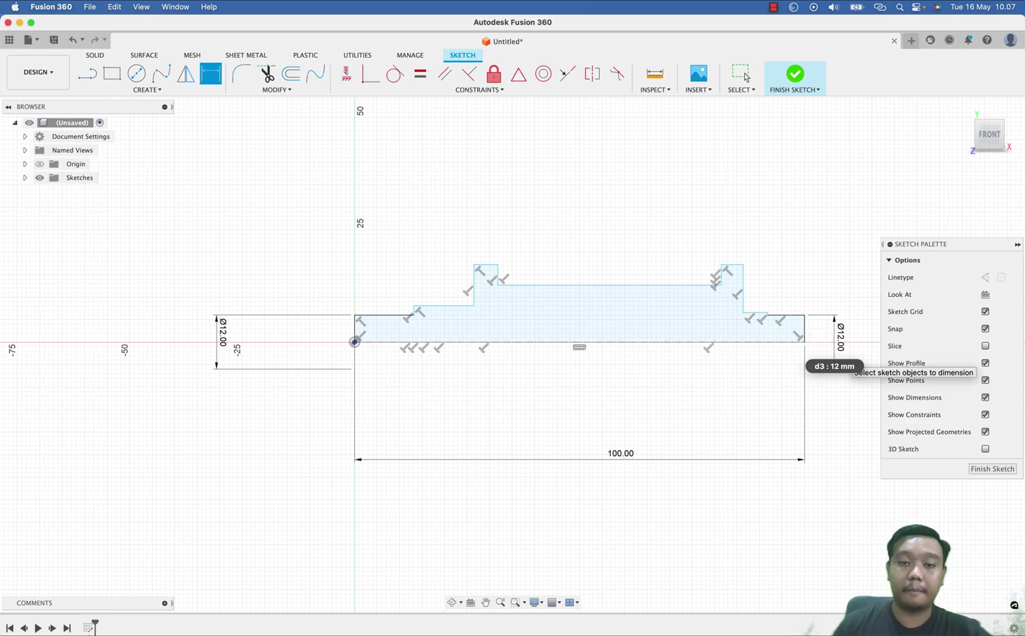
click(439, 307)
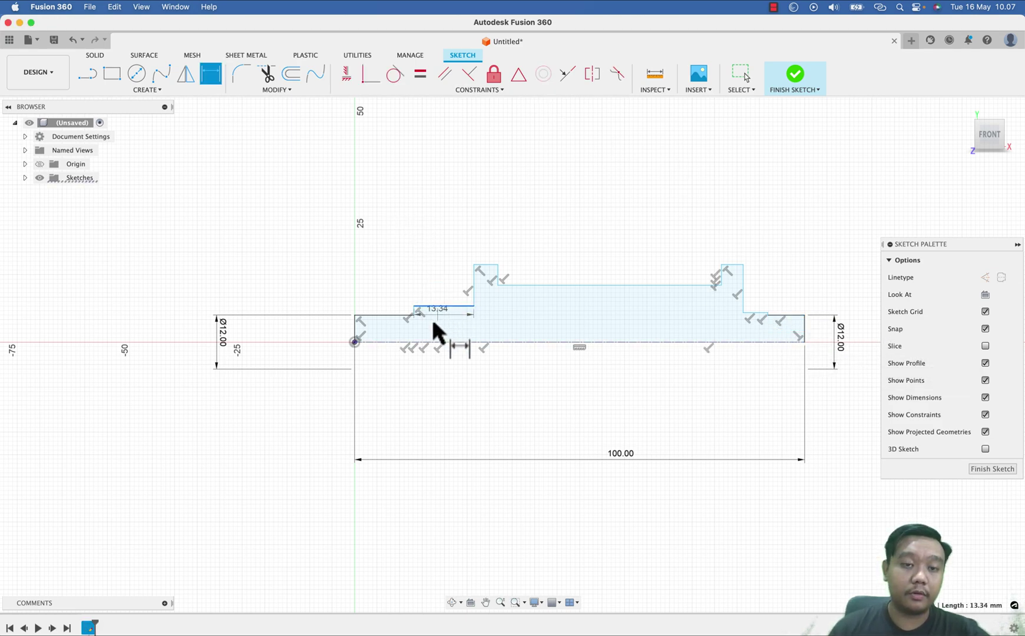
click(440, 341)
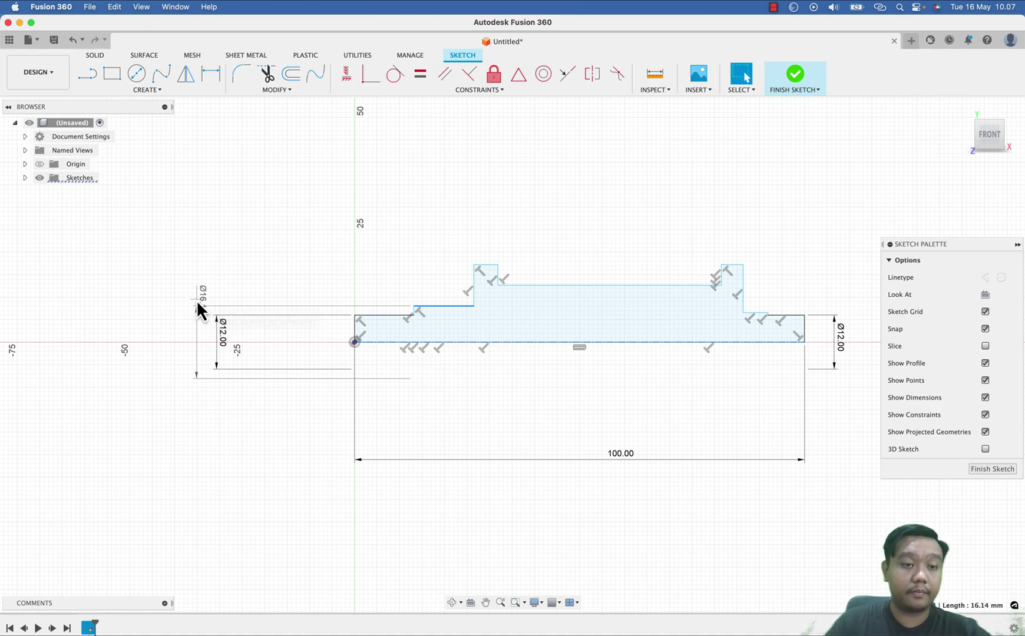
Set both inner steps, left and right, to 19.5 mm diameter
click(196, 299)
text(19.6)
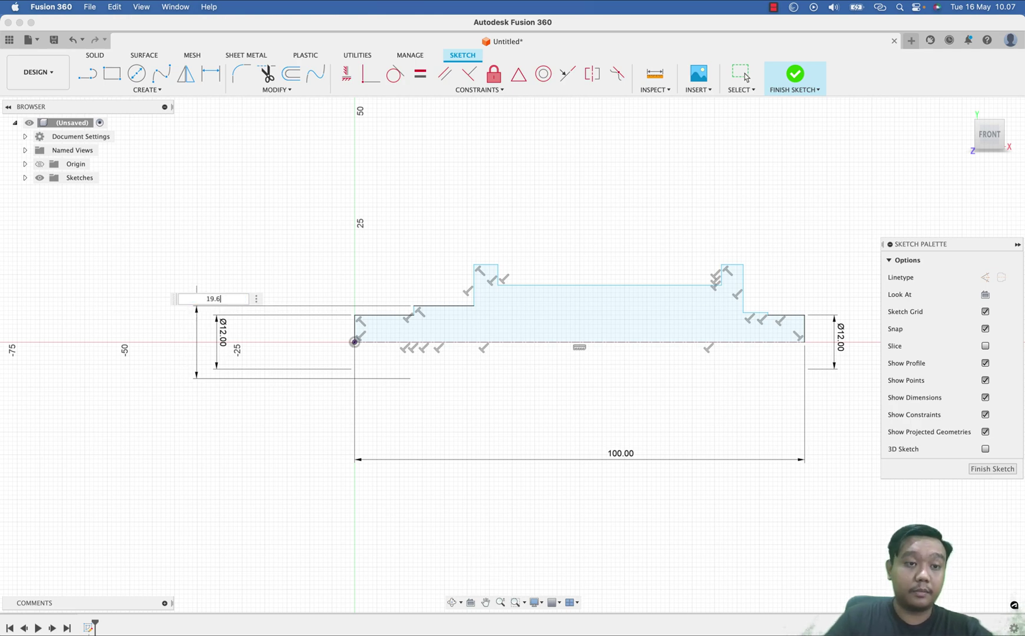
key(Return)
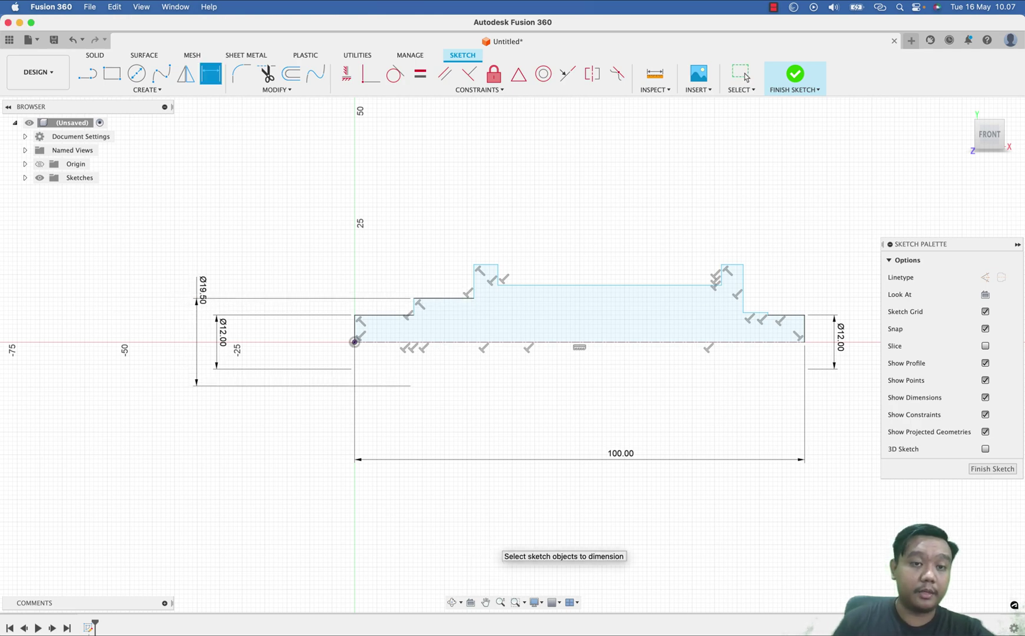
click(751, 312)
click(753, 341)
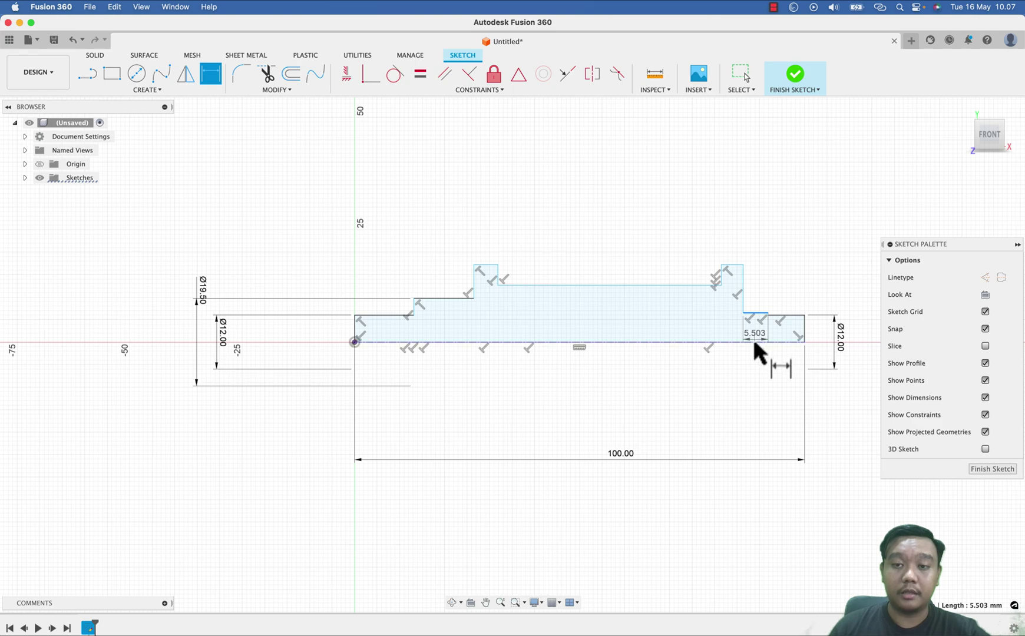
scroll(735, 380, right, 3)
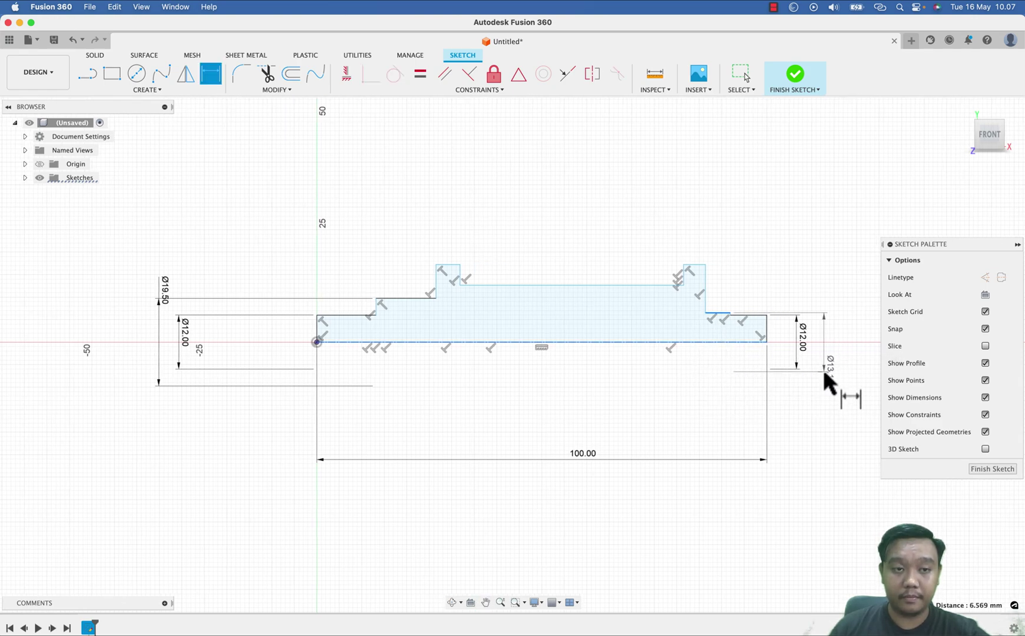
click(824, 374)
text(19)
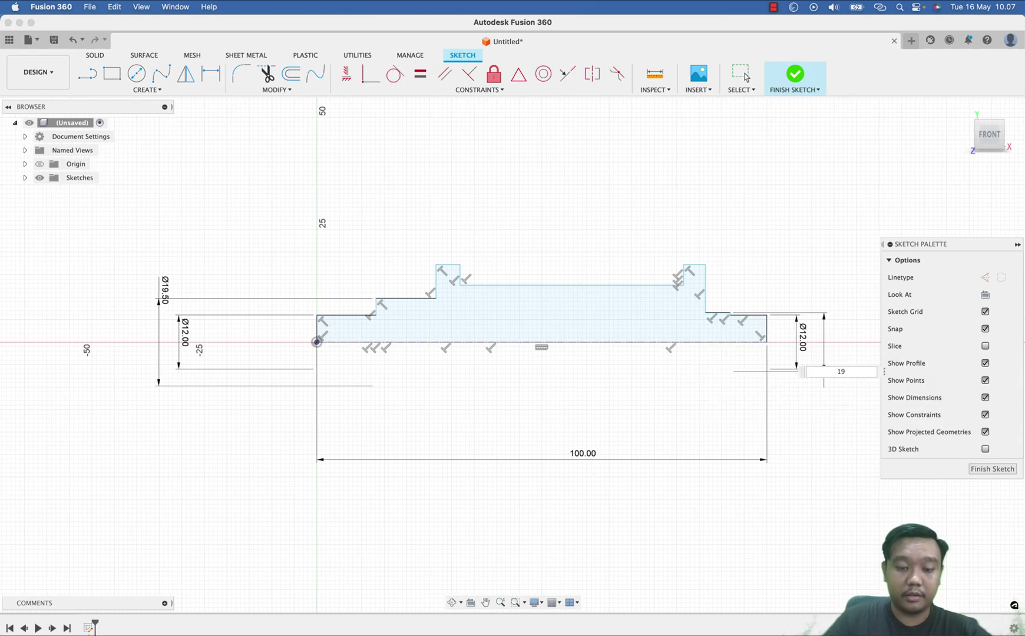
text(.5)
key(Return)
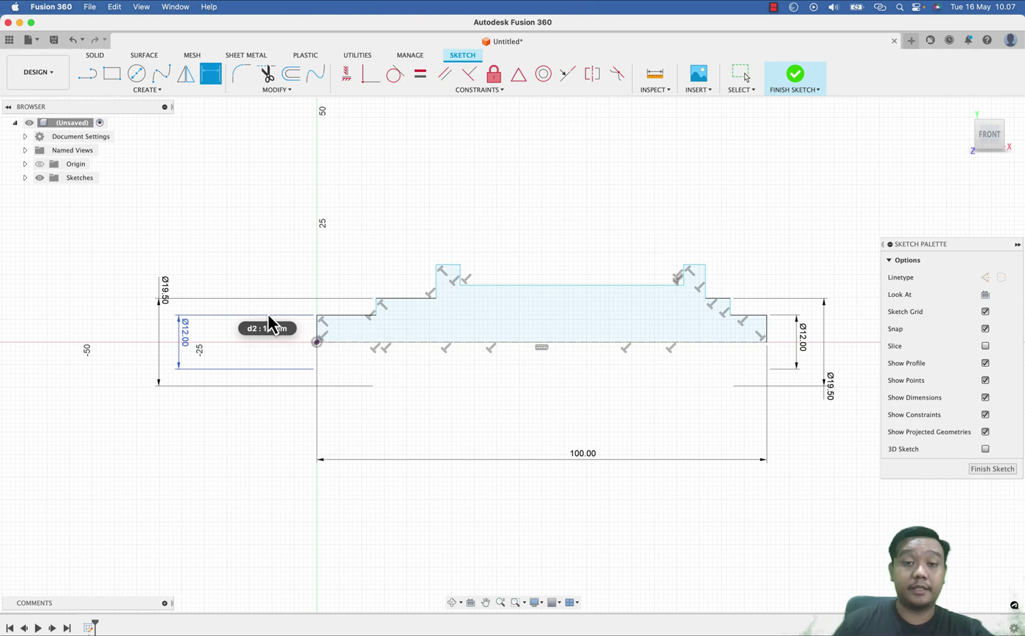
Dimension the middle section to a 25 mm diameter
click(533, 286)
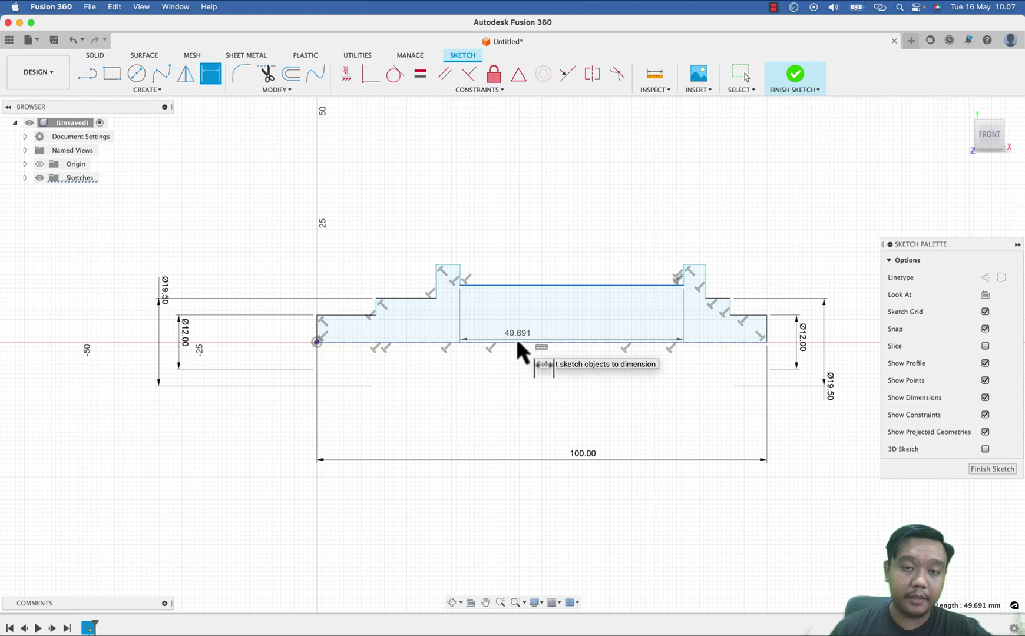
click(517, 341)
click(571, 390)
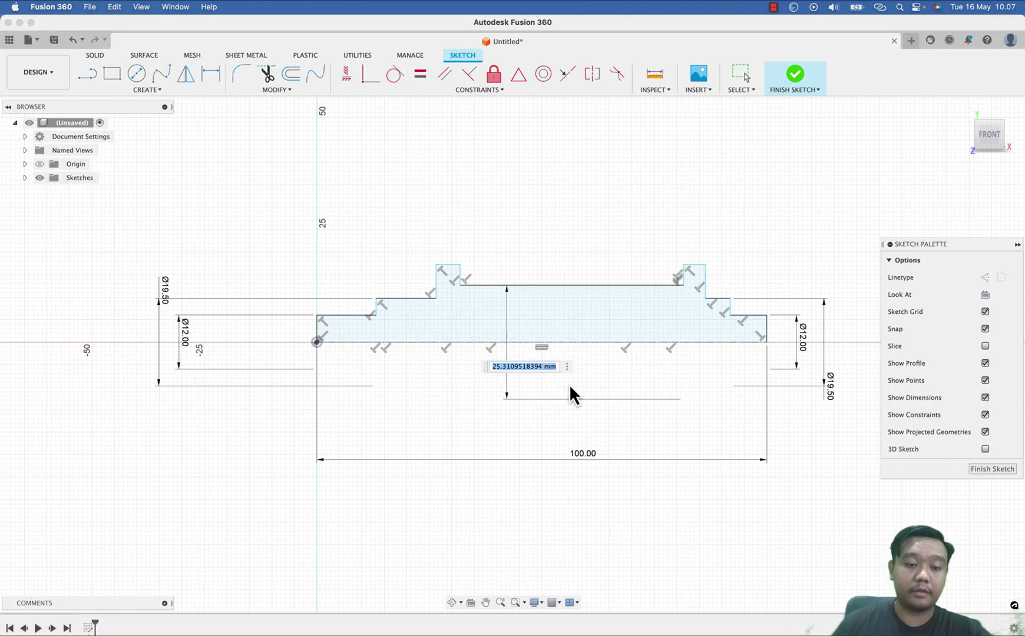
text(25)
key(Return)
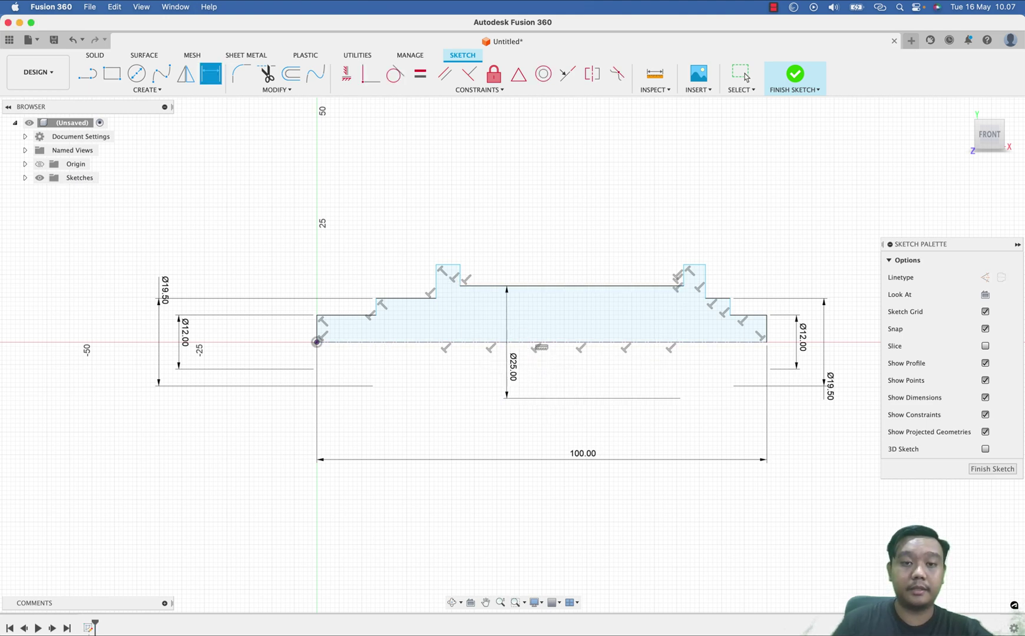
Dimension the left and right collars to 30 mm diameter each
click(449, 264)
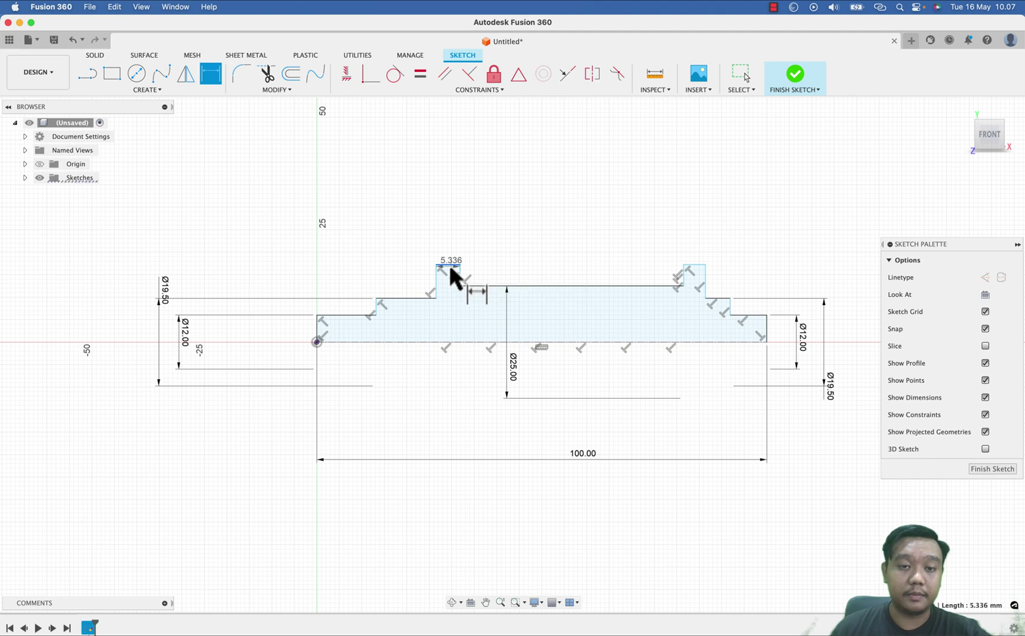
click(447, 343)
click(420, 355)
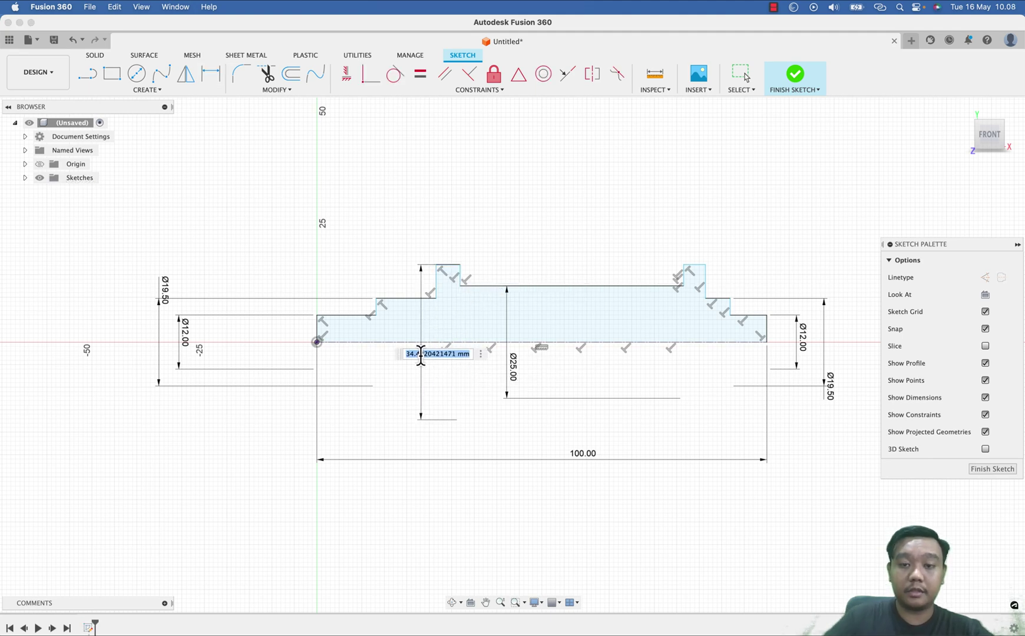
text(30)
key(Return)
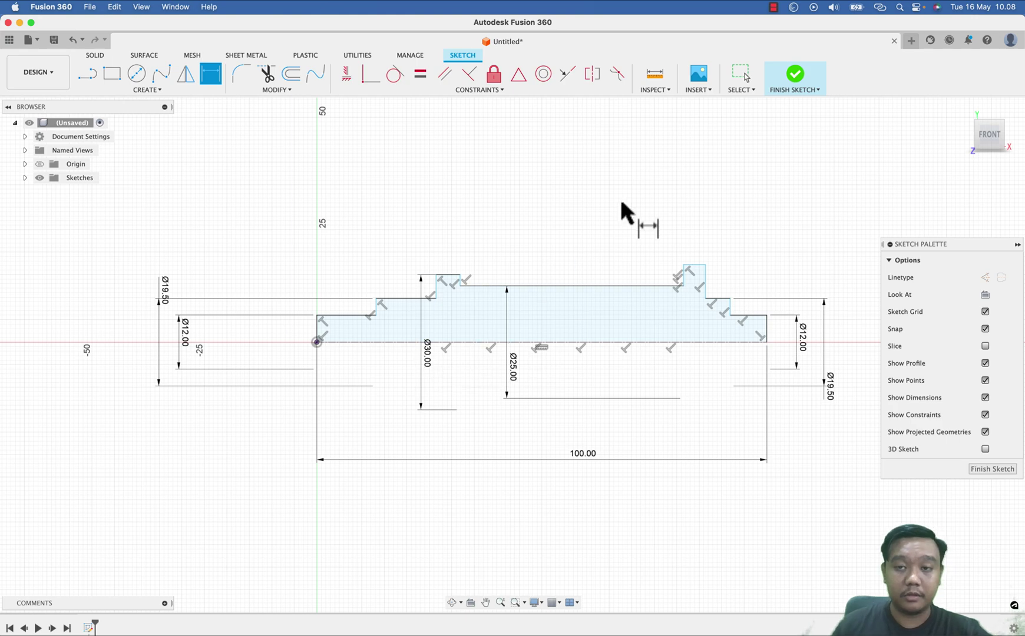
click(684, 287)
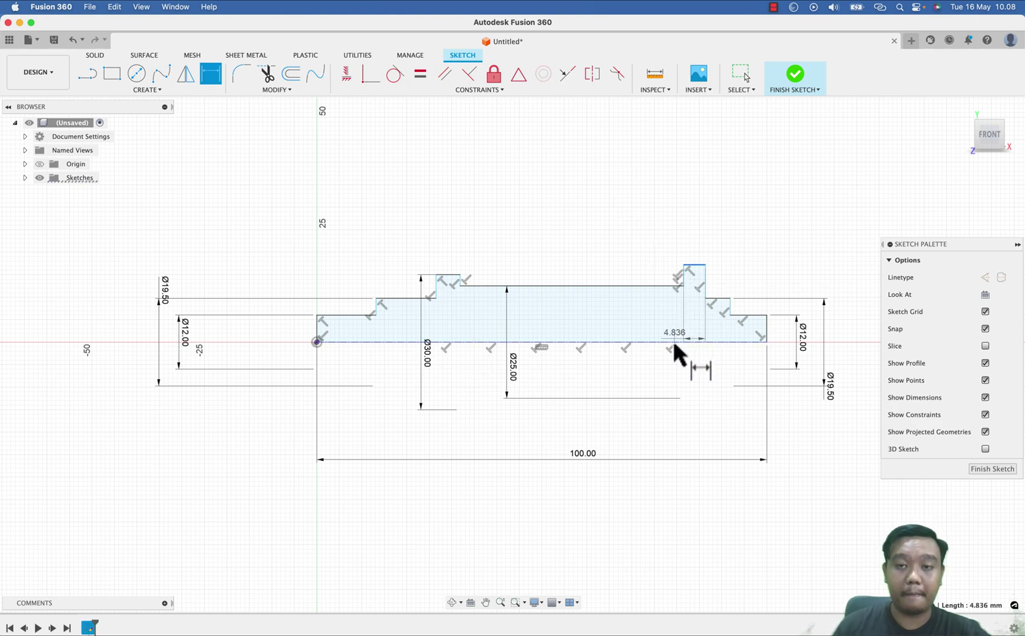
click(674, 341)
click(684, 364)
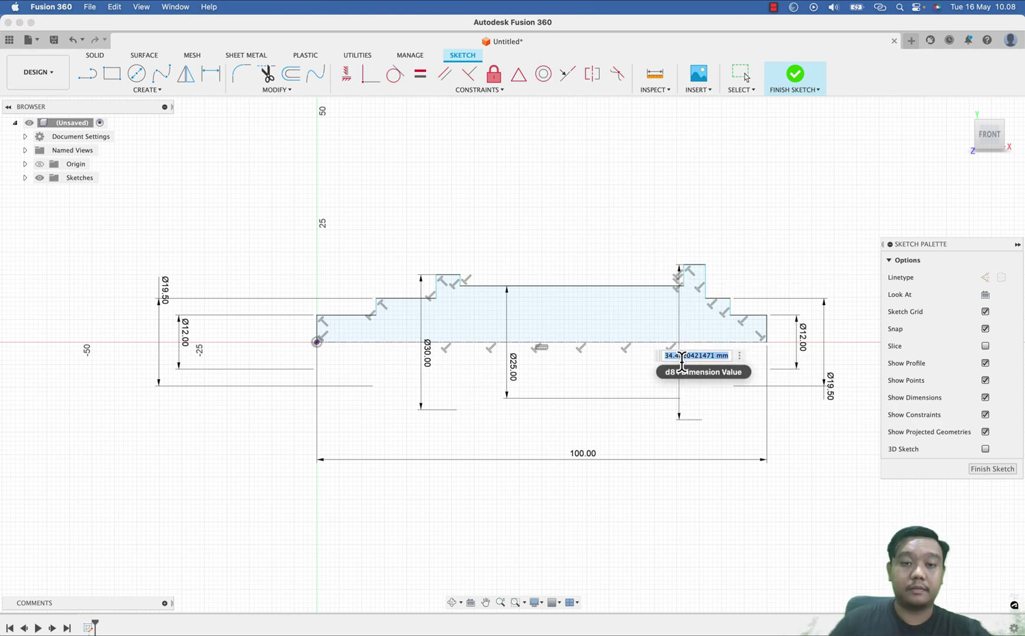
text(30)
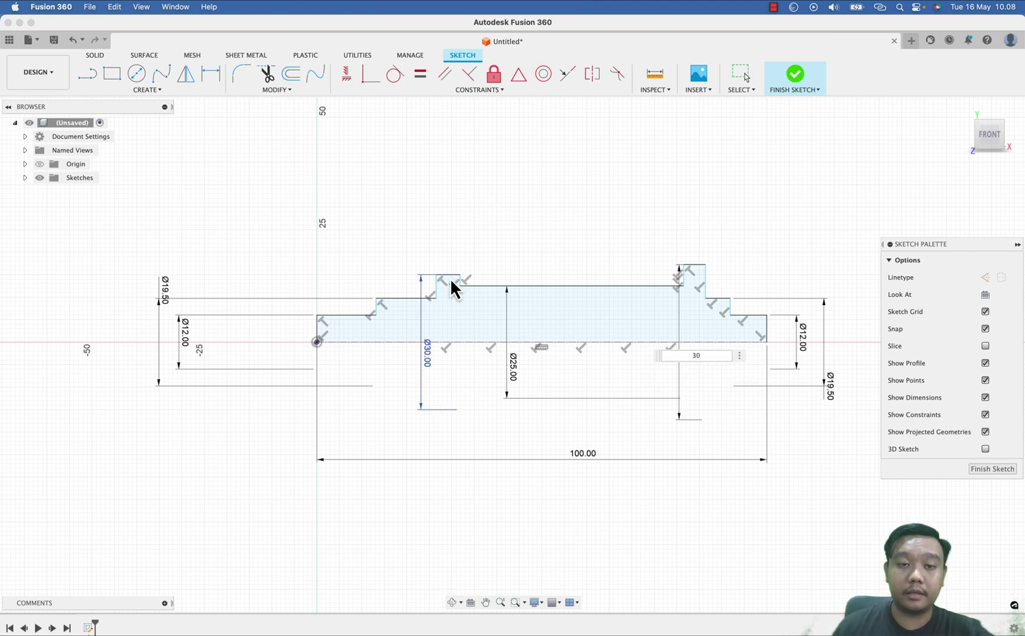
key(Return)
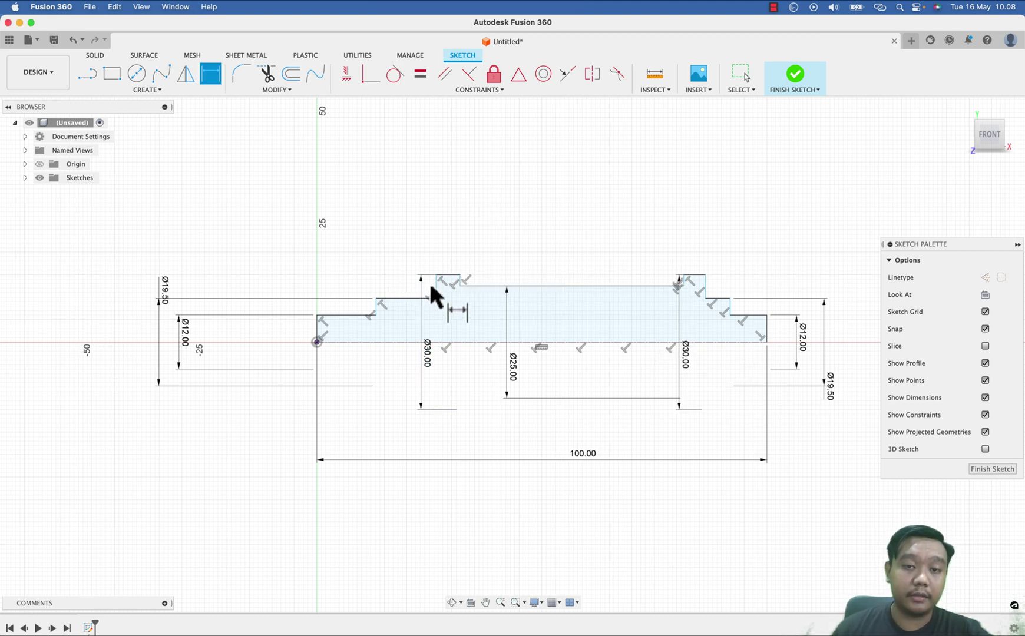
Add length dimensions: 12 mm left end, 10 mm next step, 12 mm right end
click(342, 316)
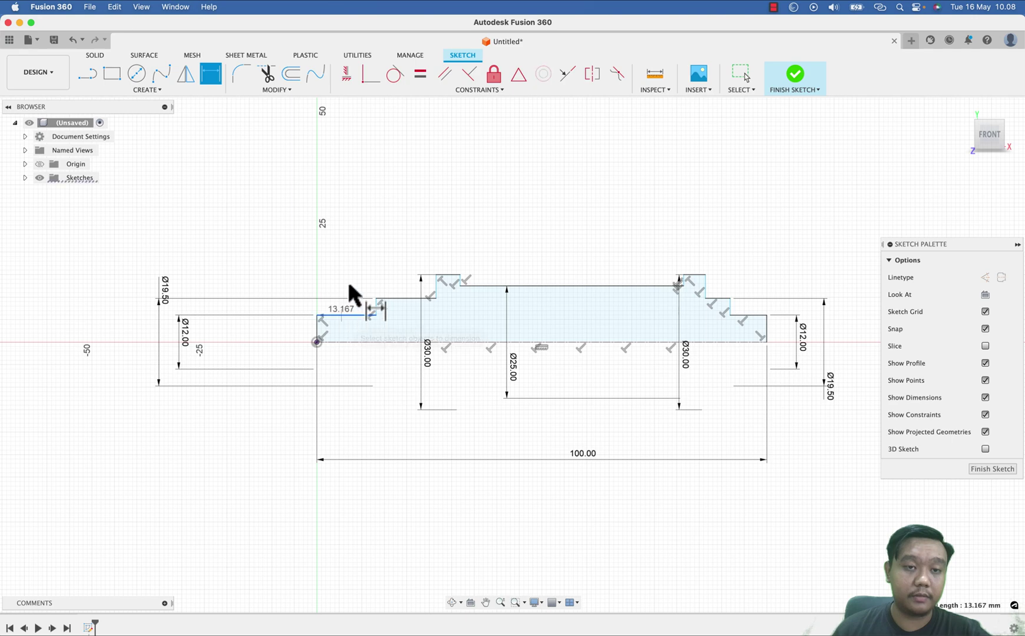
click(345, 258)
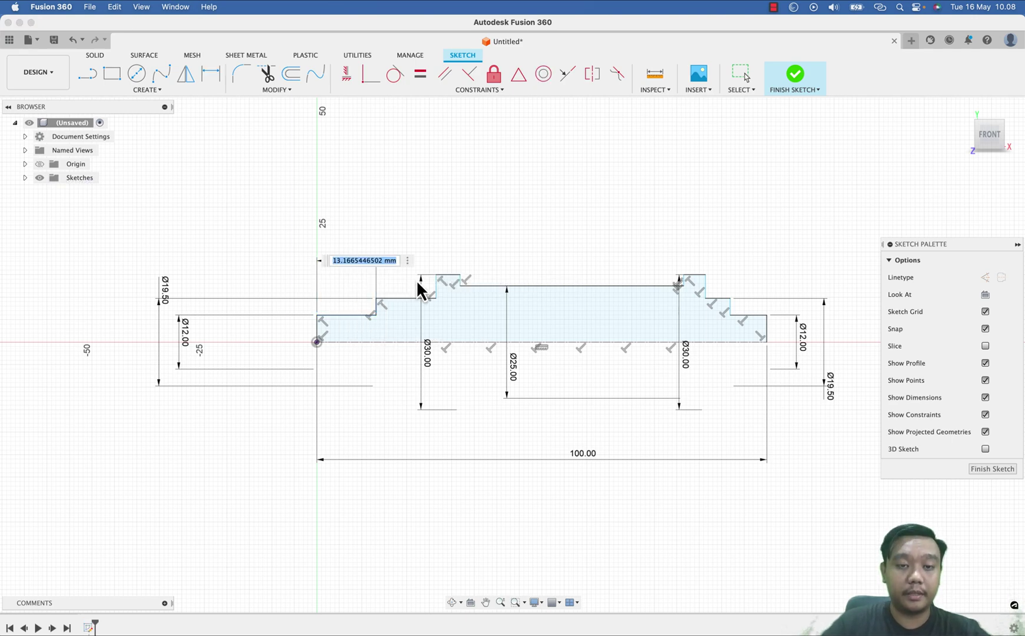
text(12)
key(Return)
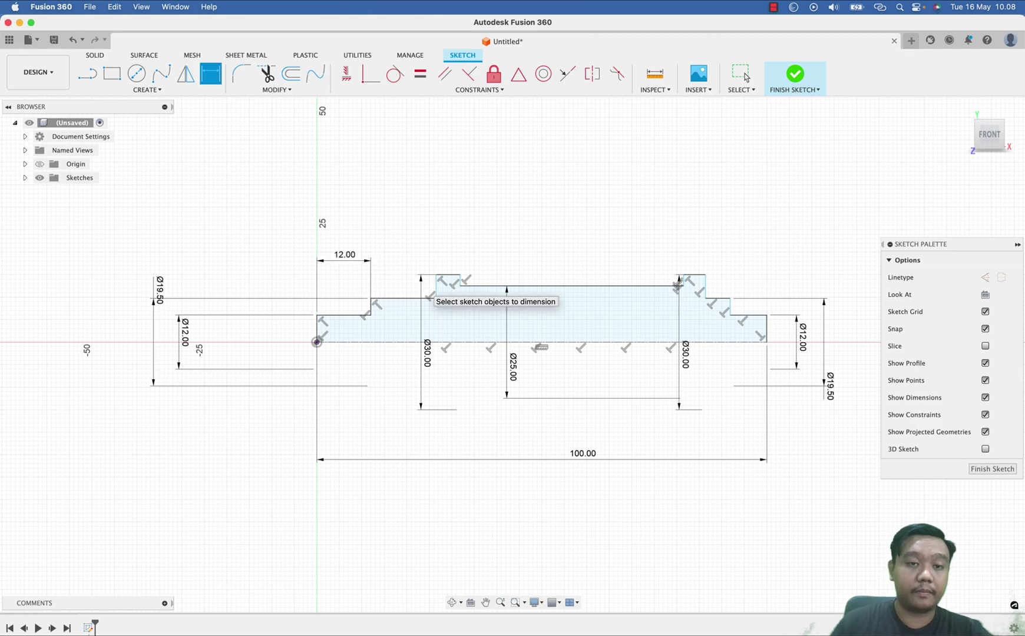
click(396, 296)
click(399, 254)
text(10)
key(Return)
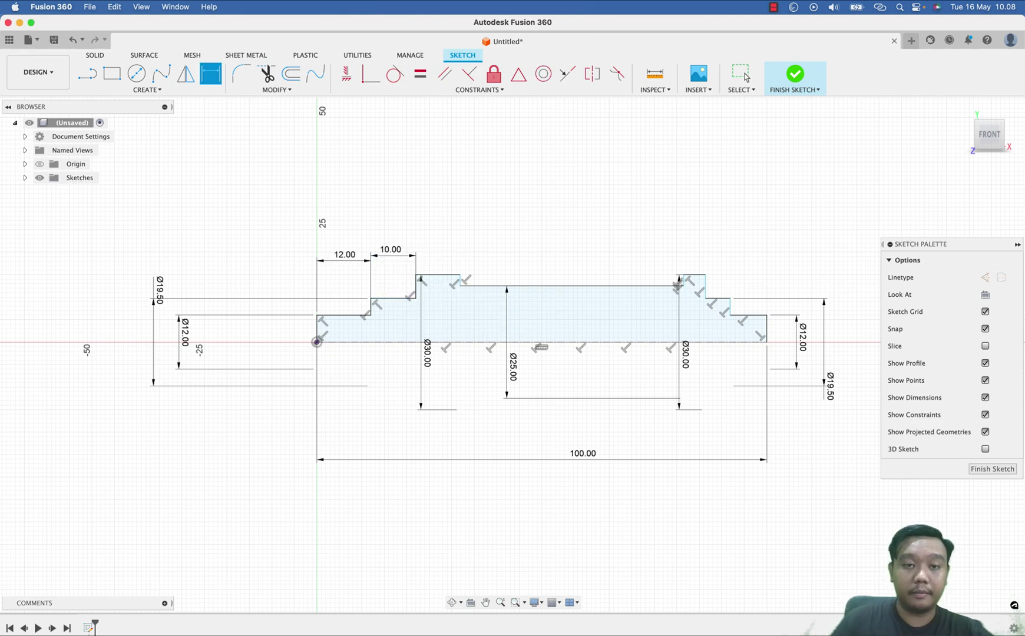
click(741, 314)
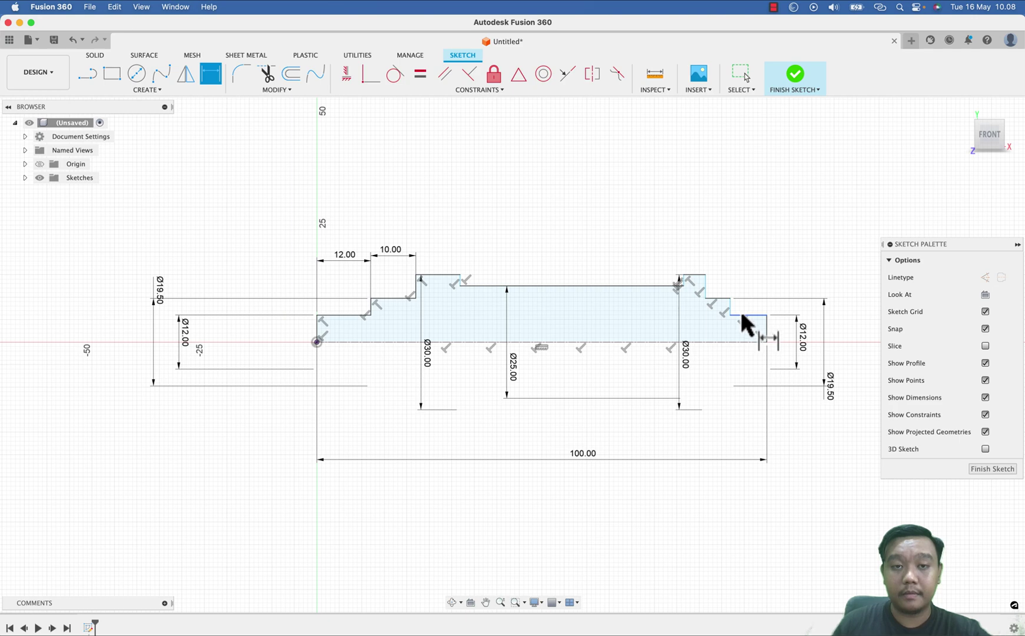
click(748, 274)
text(12)
key(Return)
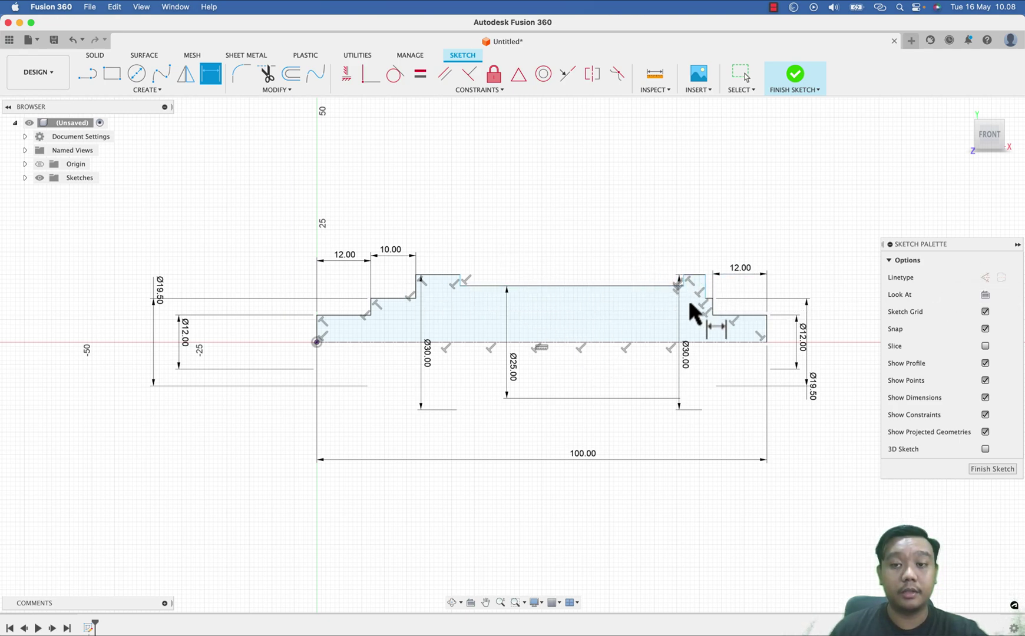
Drag the right step and collar risers leftward to reposition the right collar
key(Escape)
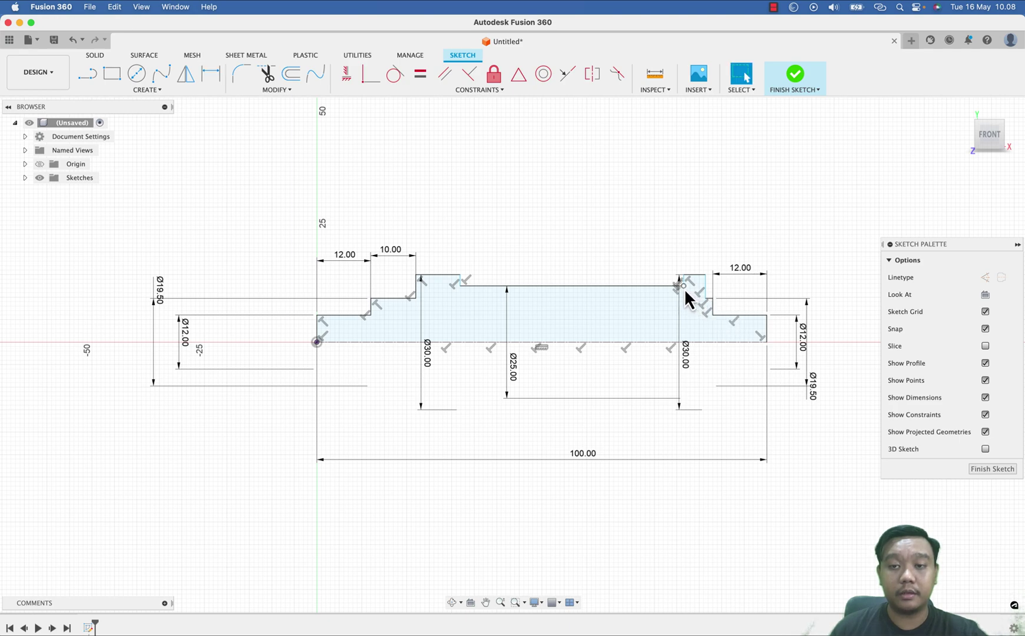
drag(684, 288, 641, 287)
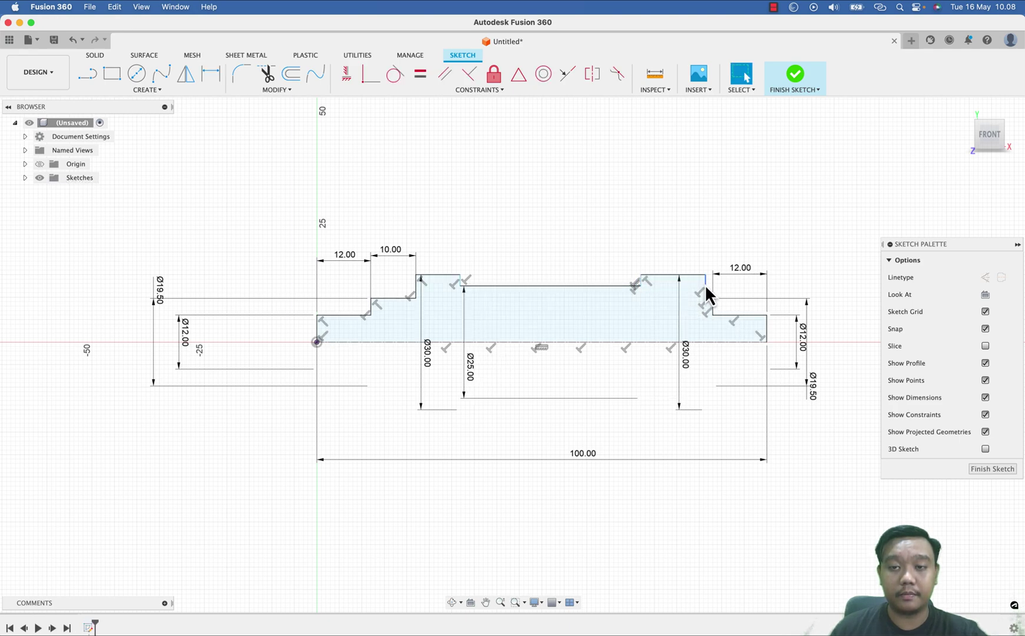
drag(706, 287, 682, 287)
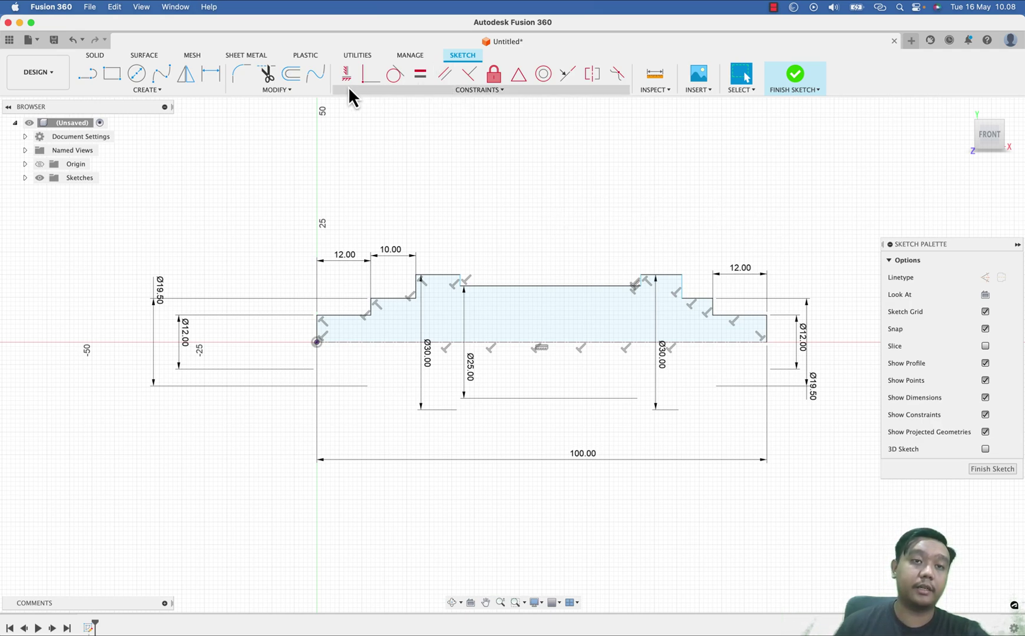
Change the right-end diameter to 14 mm, keeping the 19.5 mm step diameter
click(218, 78)
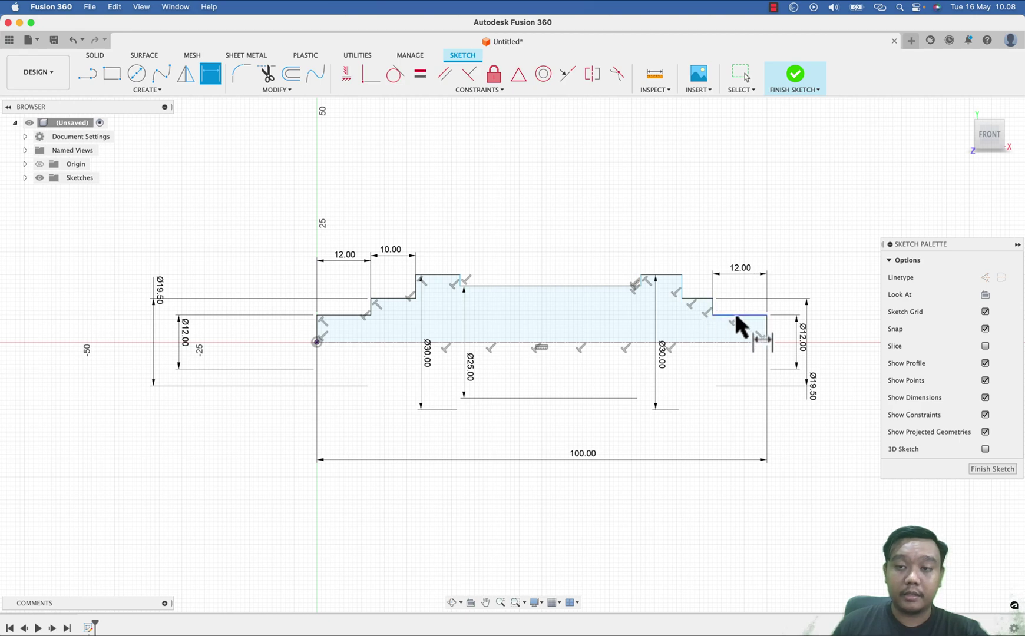
key(Escape)
double_click(797, 335)
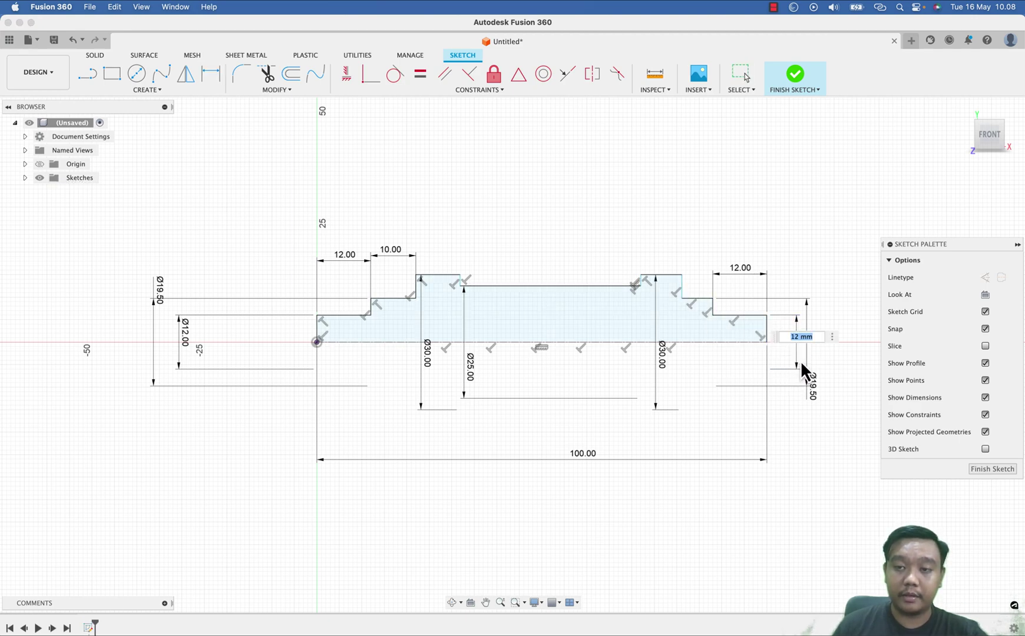
text(14)
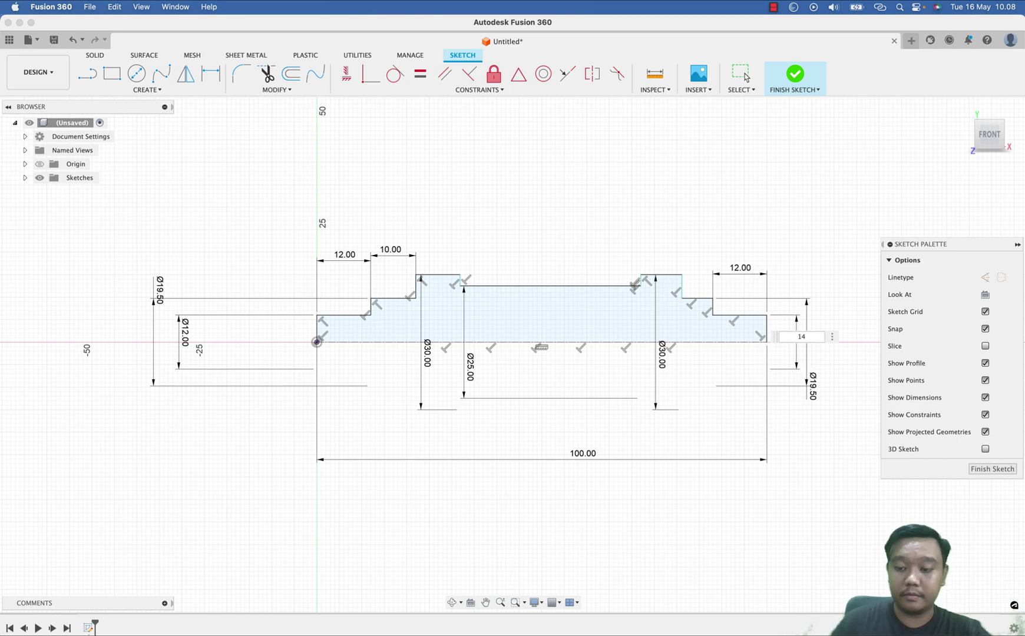
key(Return)
double_click(813, 379)
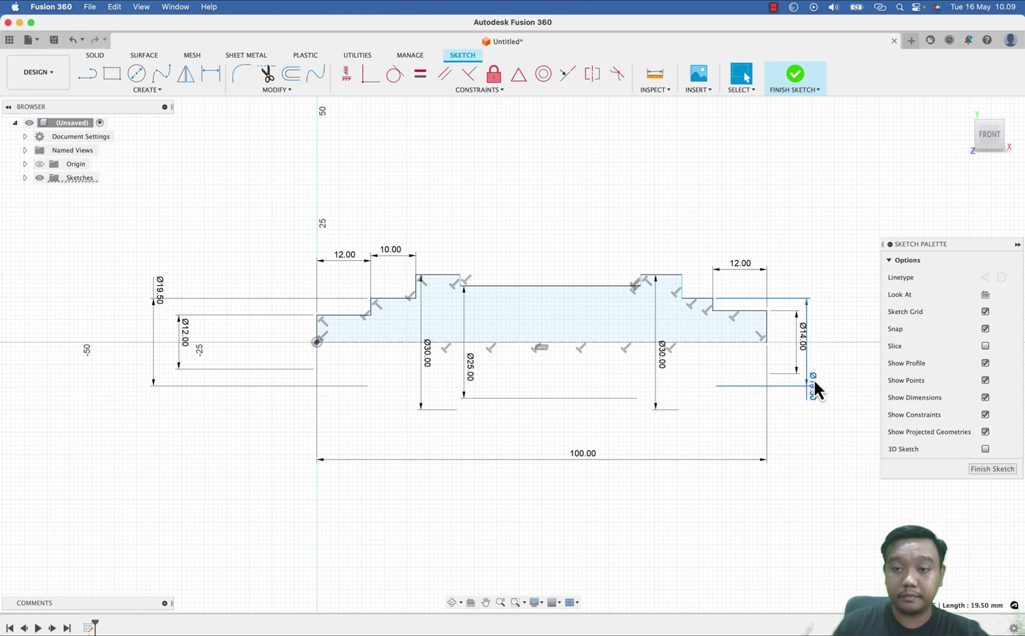
key(Return)
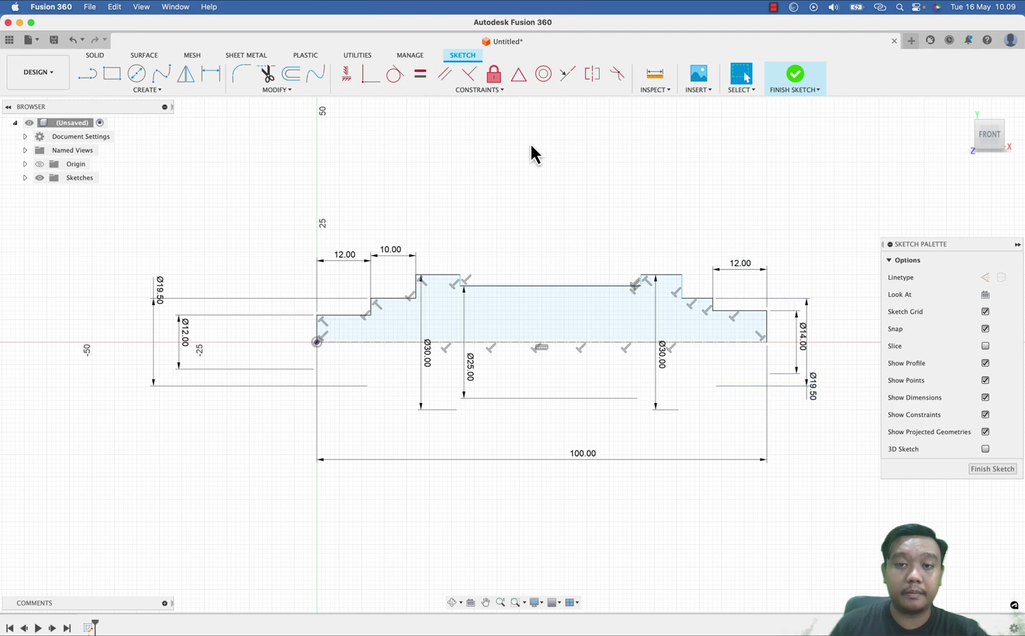
Dimension the short right step to a 10 mm length
click(209, 75)
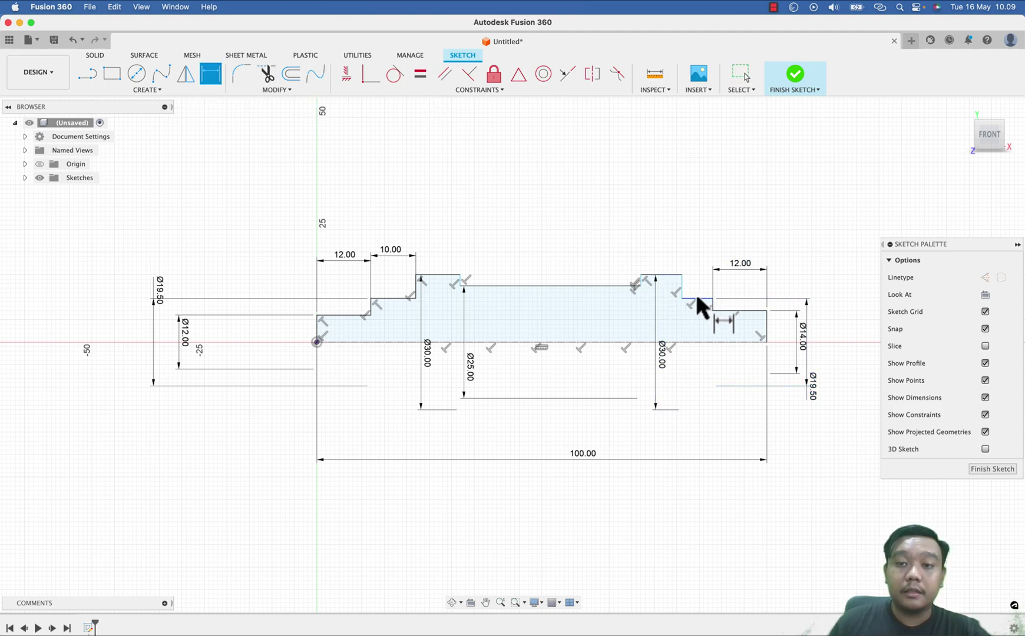
click(698, 298)
click(698, 239)
text(10)
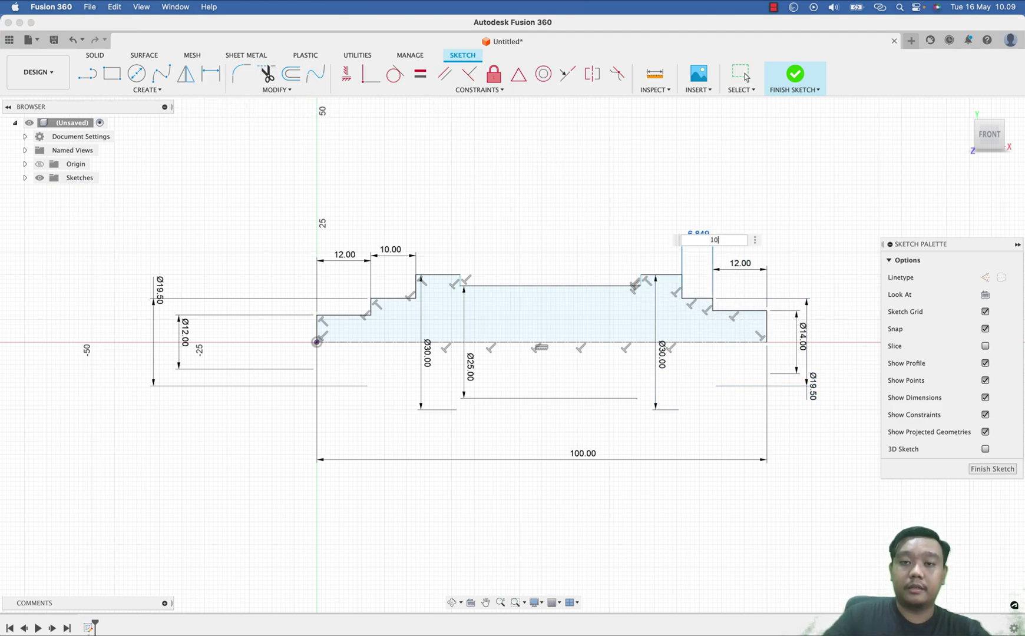
key(Return)
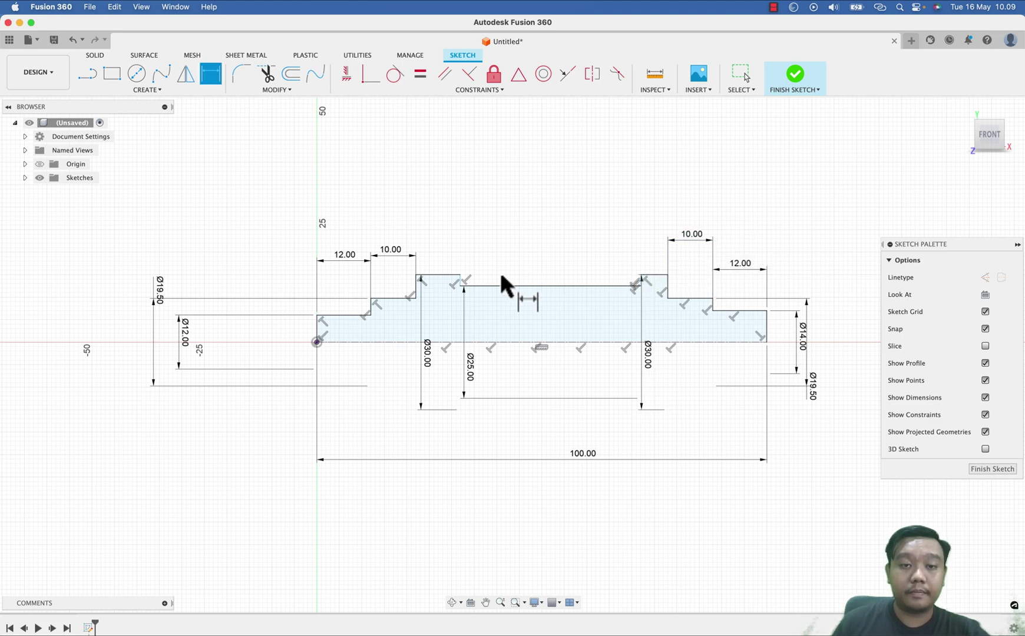
Set both raised collars to 5 mm wide
click(441, 275)
click(438, 234)
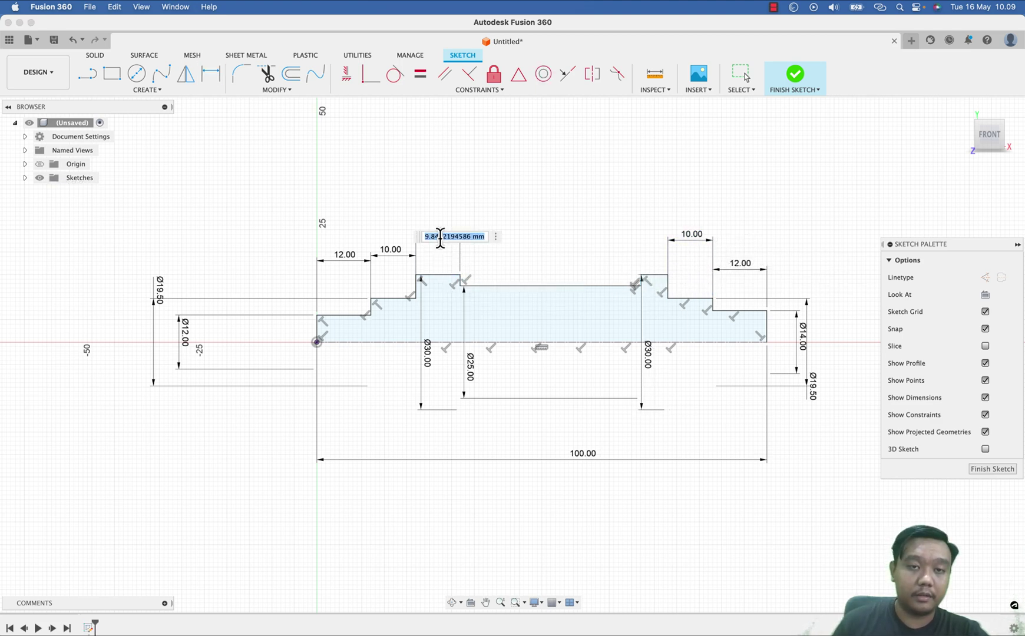
text(5)
key(Return)
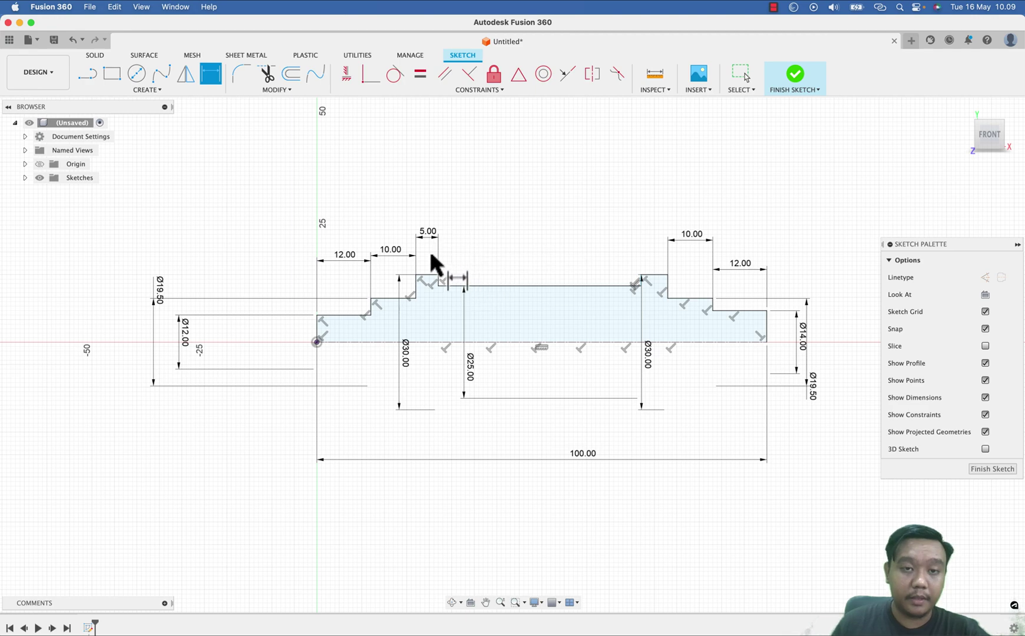
click(652, 274)
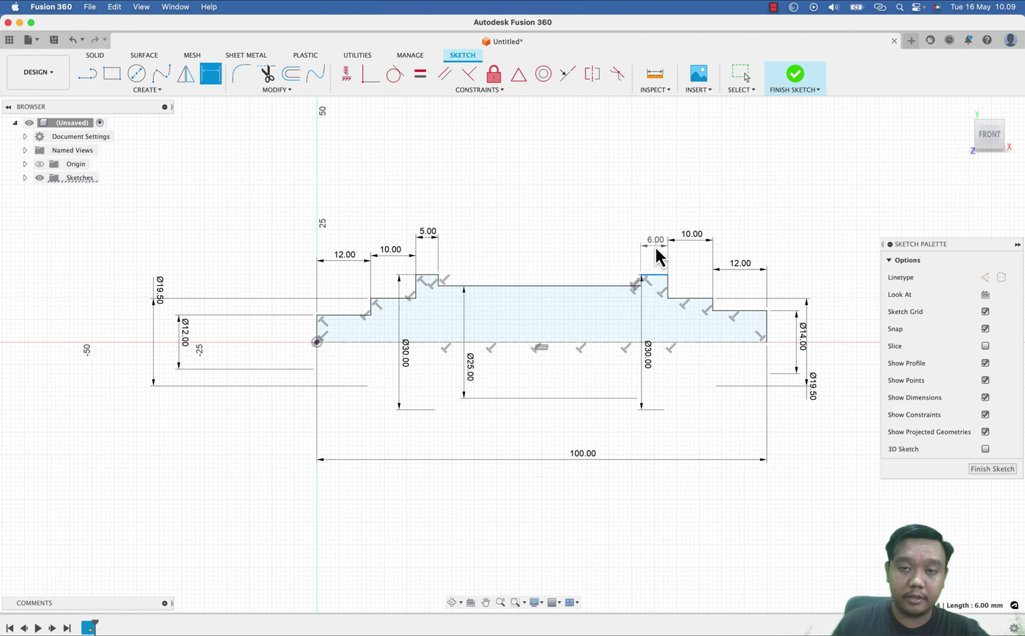
click(655, 246)
text(5)
key(Return)
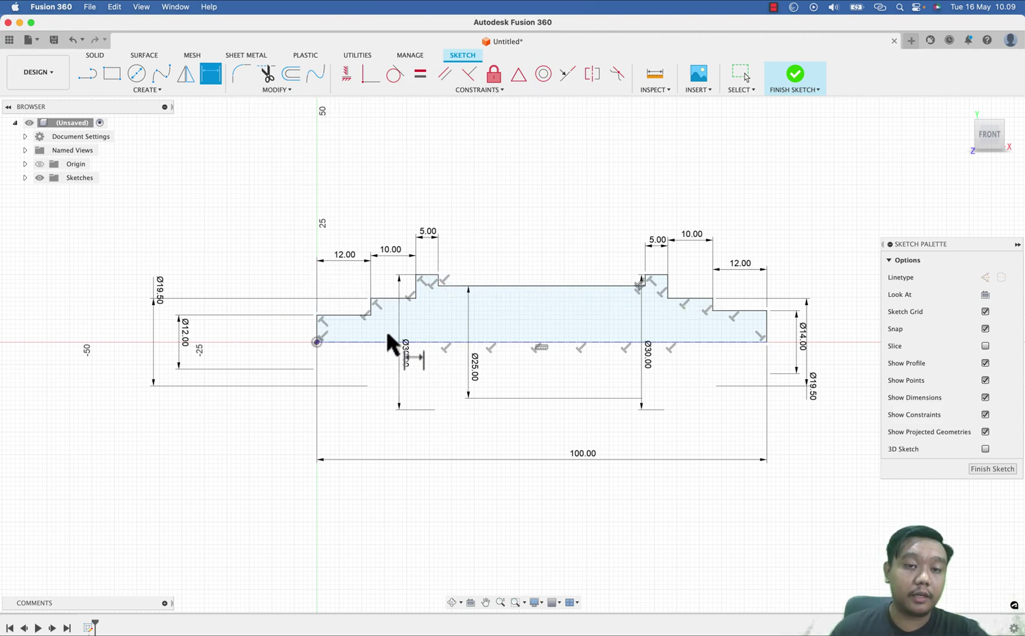
scroll(365, 316, up, 2)
scroll(365, 316, up, 2)
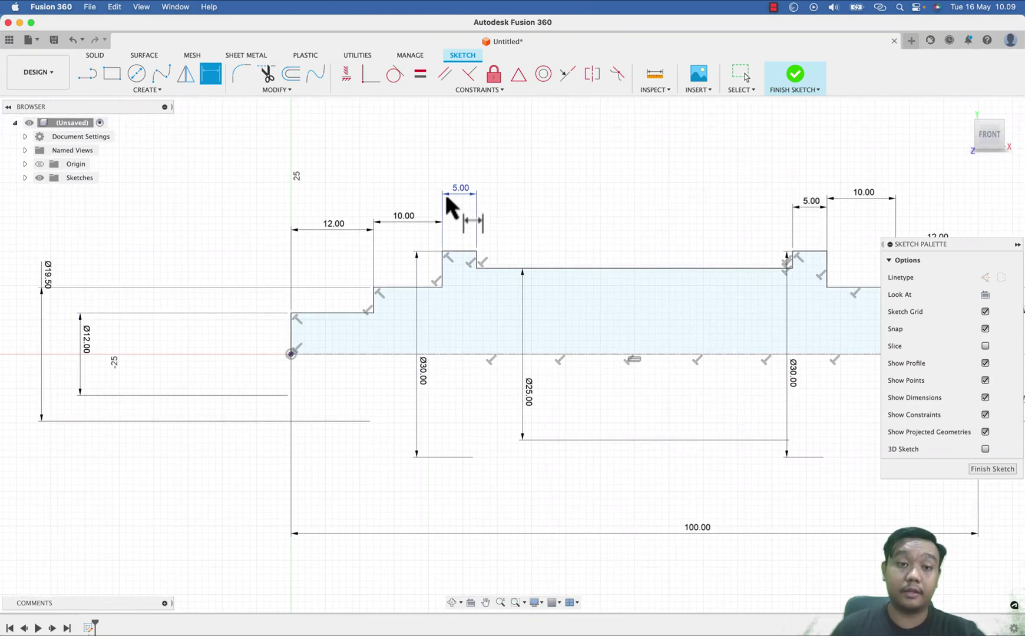
scroll(464, 201, down, 2)
middle_drag(588, 188, 556, 210)
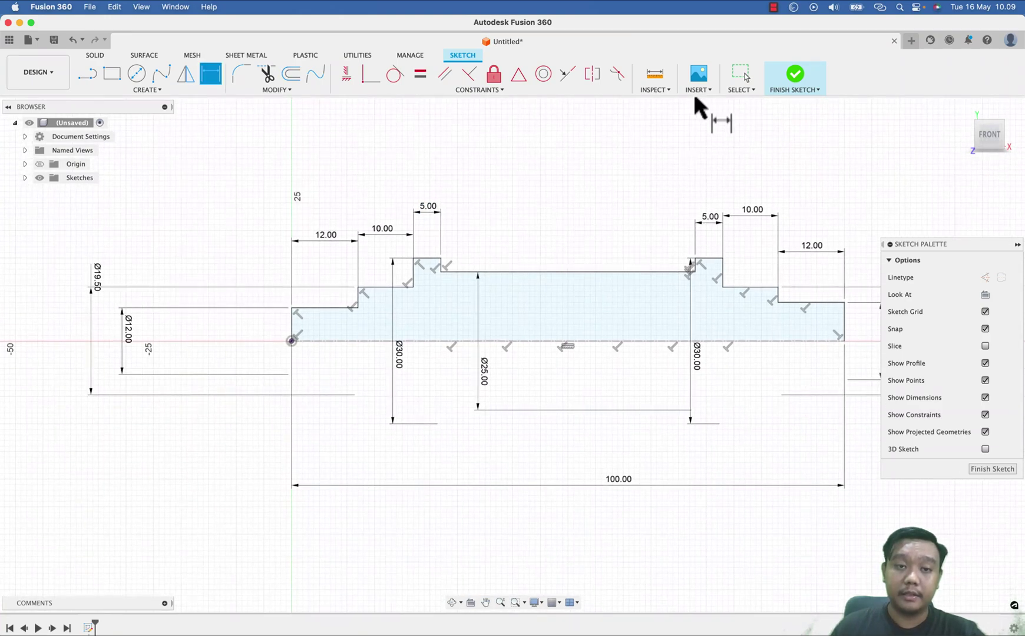
Finish the sketch and revolve the stepped profile a full 360° into a new solid body
click(797, 78)
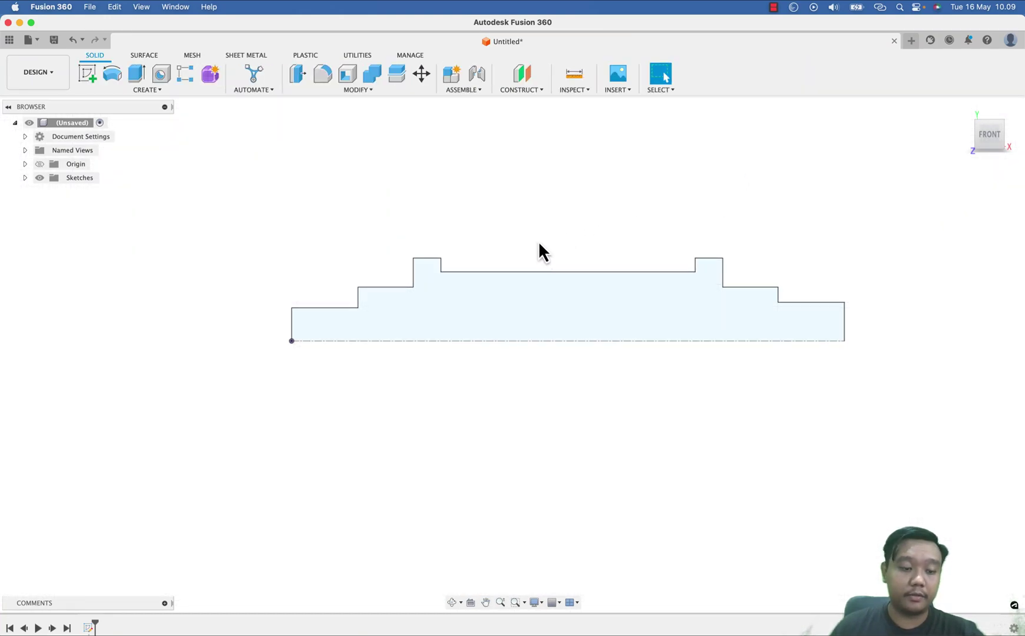
mouse_move(540, 243)
shift+middle_down()
mouse_move(577, 247)
mouse_move(579, 267)
shift+middle_up()
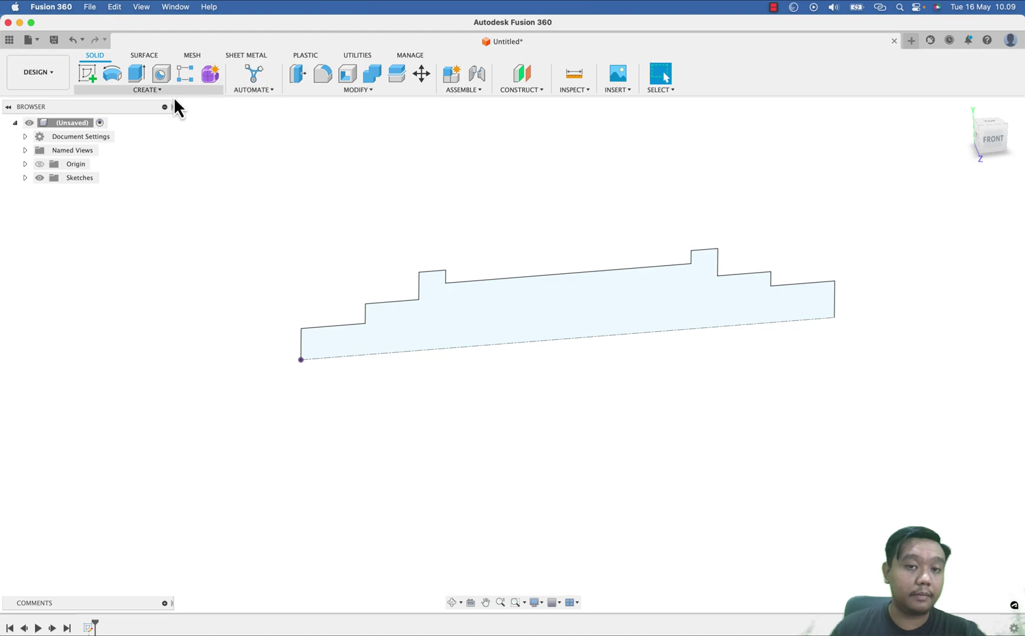
click(120, 76)
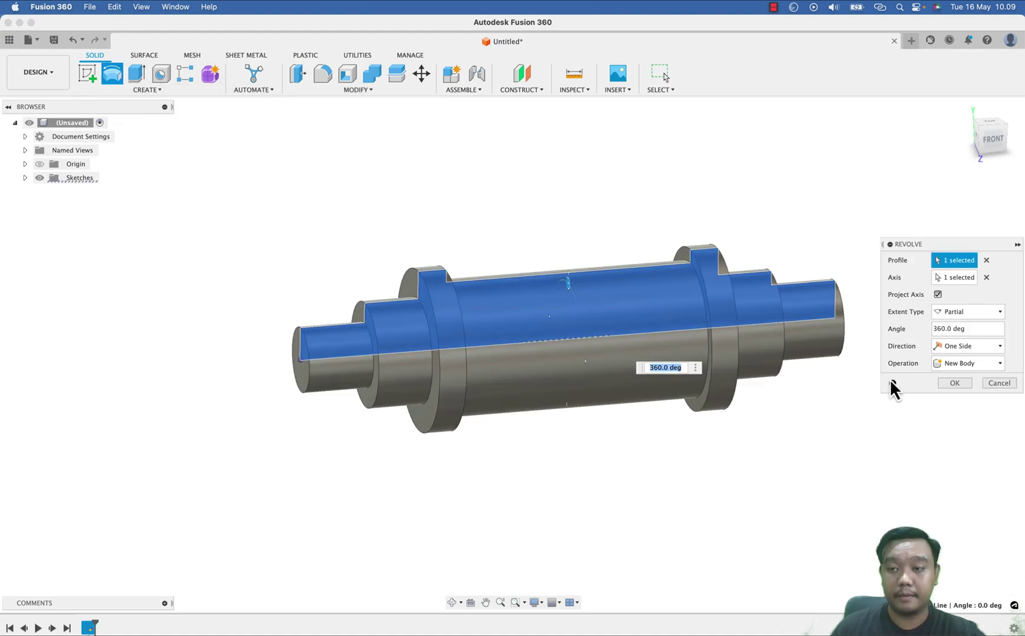
click(959, 384)
mouse_move(615, 421)
shift+middle_down()
mouse_move(575, 423)
mouse_move(666, 424)
mouse_move(618, 430)
mouse_move(626, 435)
shift+middle_up()
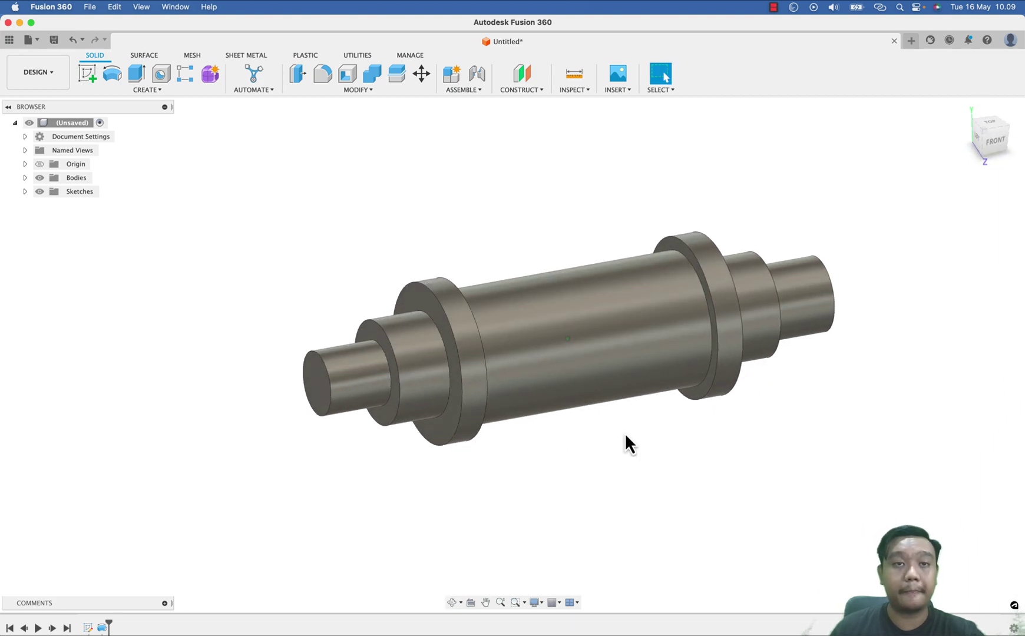
Chamfer the shaft's left end edge at 0.5 mm
click(348, 90)
click(312, 127)
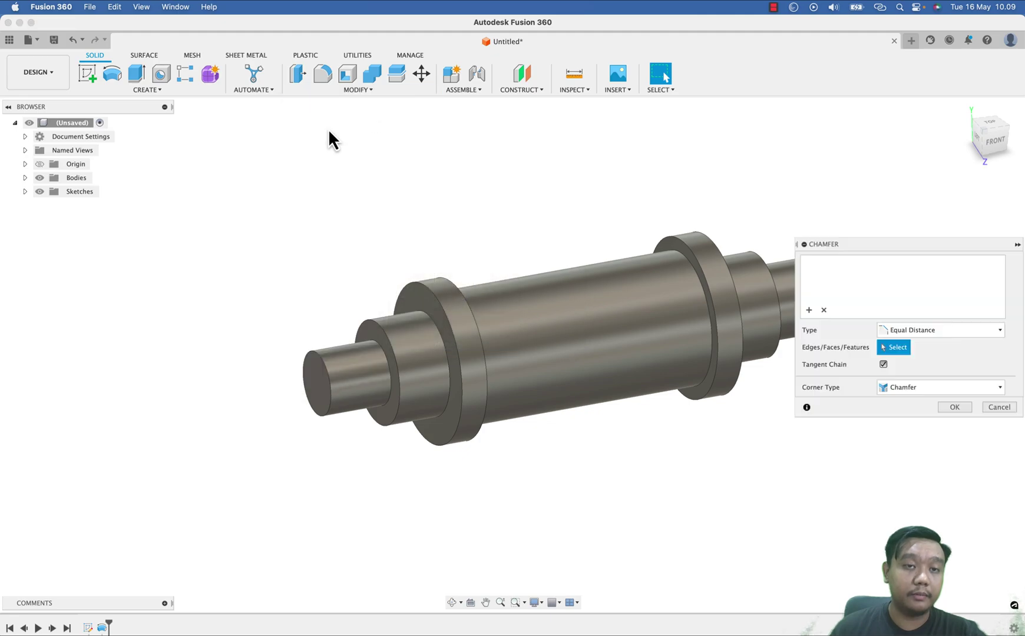
click(321, 361)
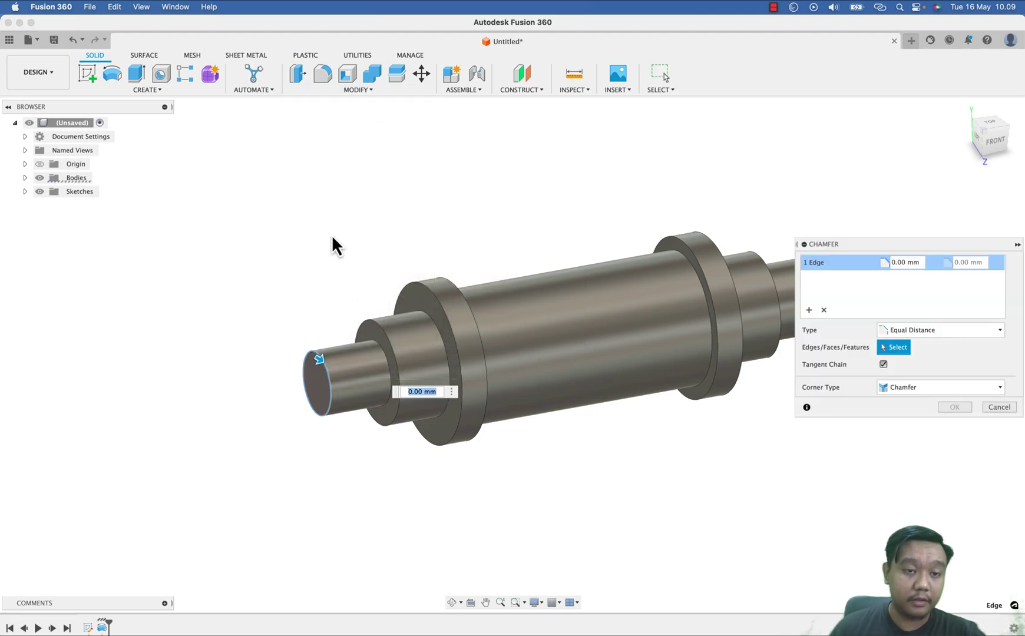
text(1)
key(Return)
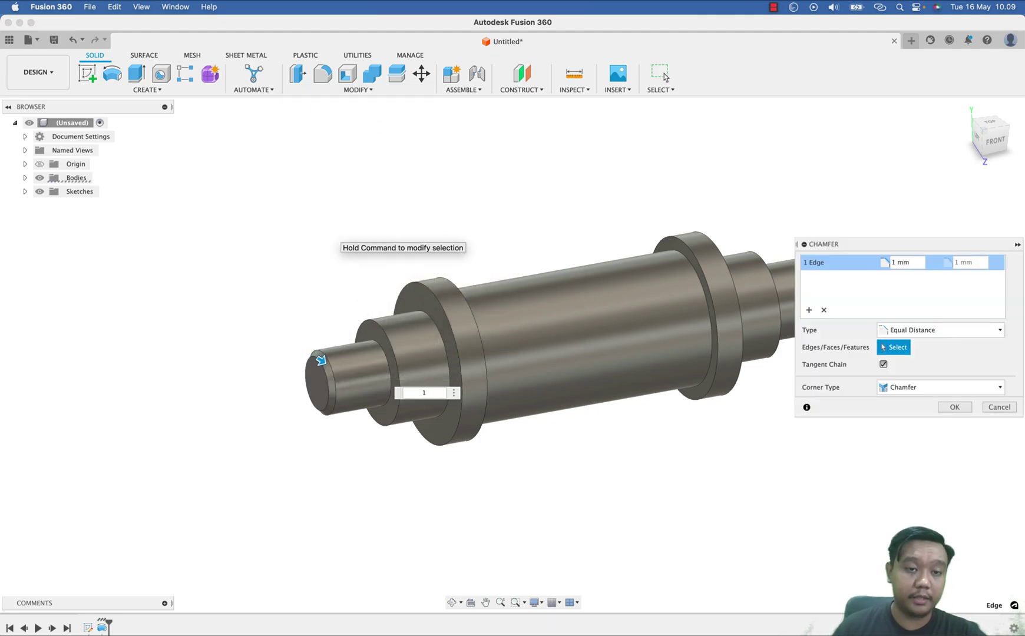
text(0.5)
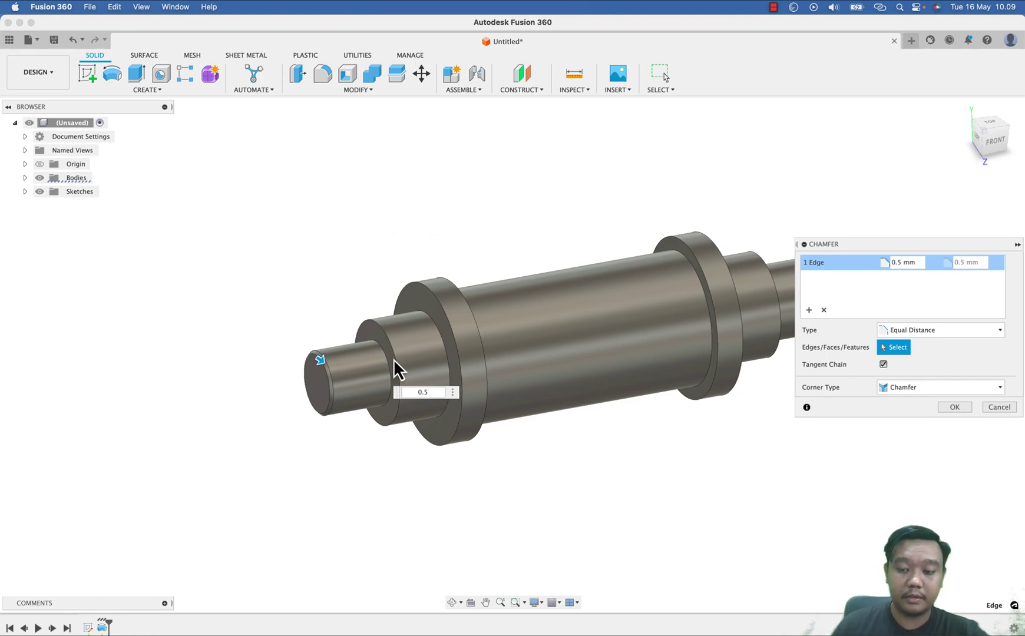
key(Return)
Pick the small step and flange edges for a chamfer, then cancel it
click(321, 91)
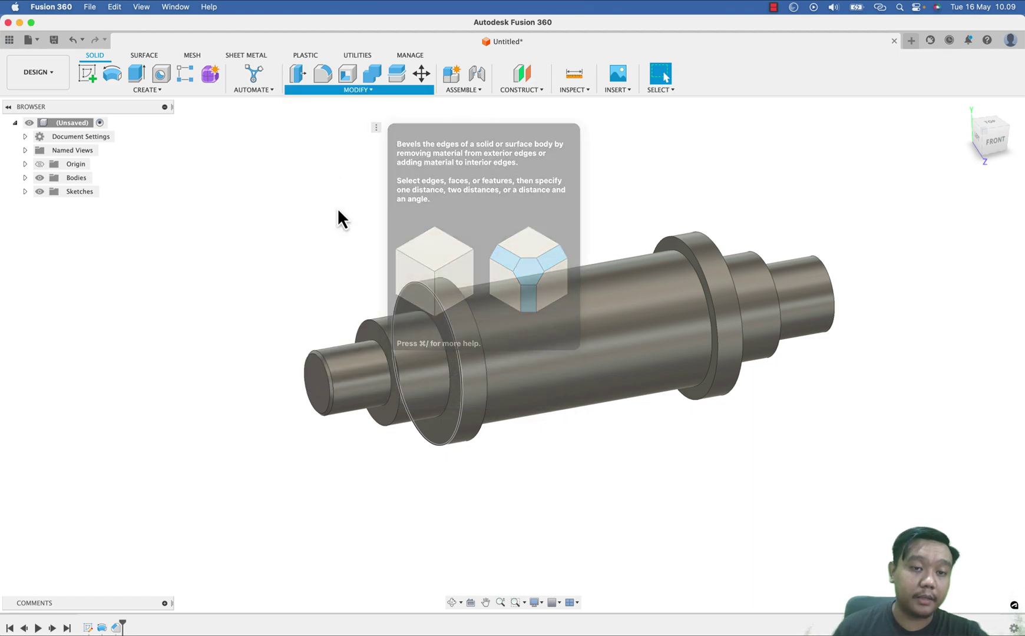
click(380, 353)
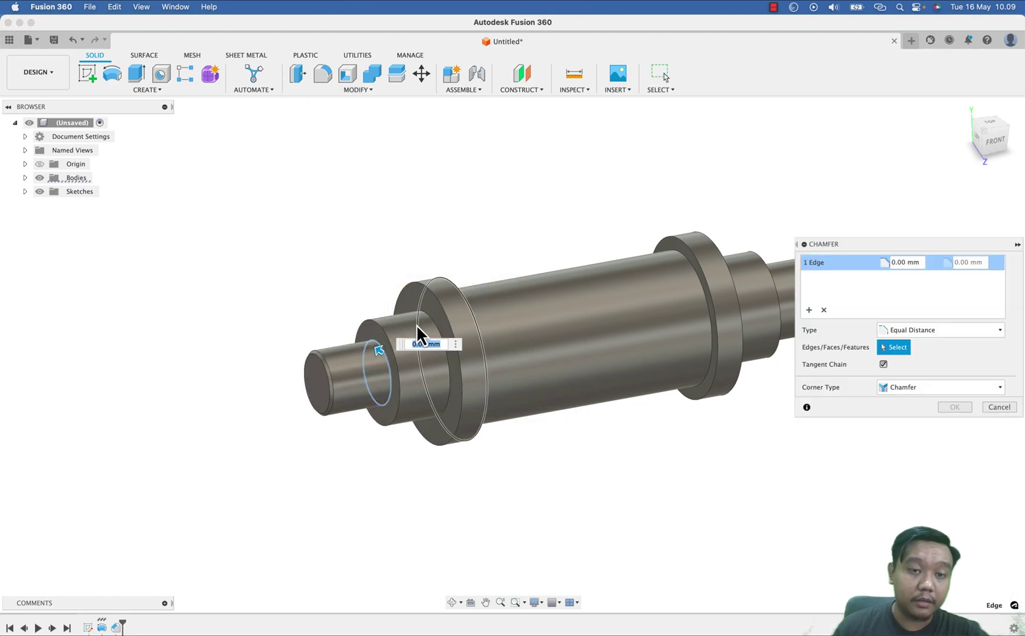
click(437, 324)
key(Escape)
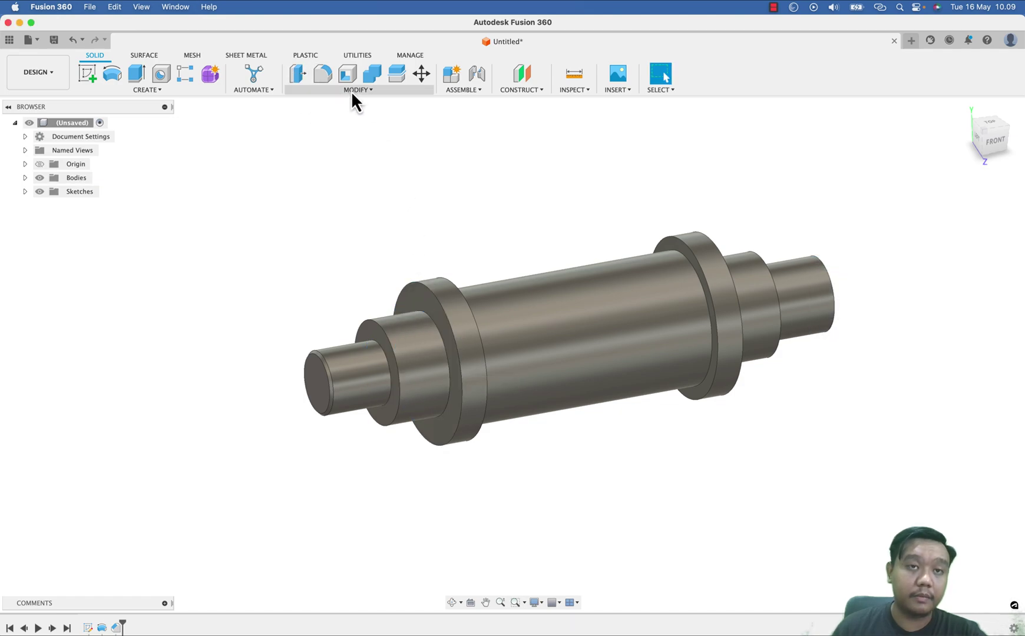
Chamfer the small step, flange, two right step edges and right end edge at 0.5 mm
click(352, 92)
click(329, 128)
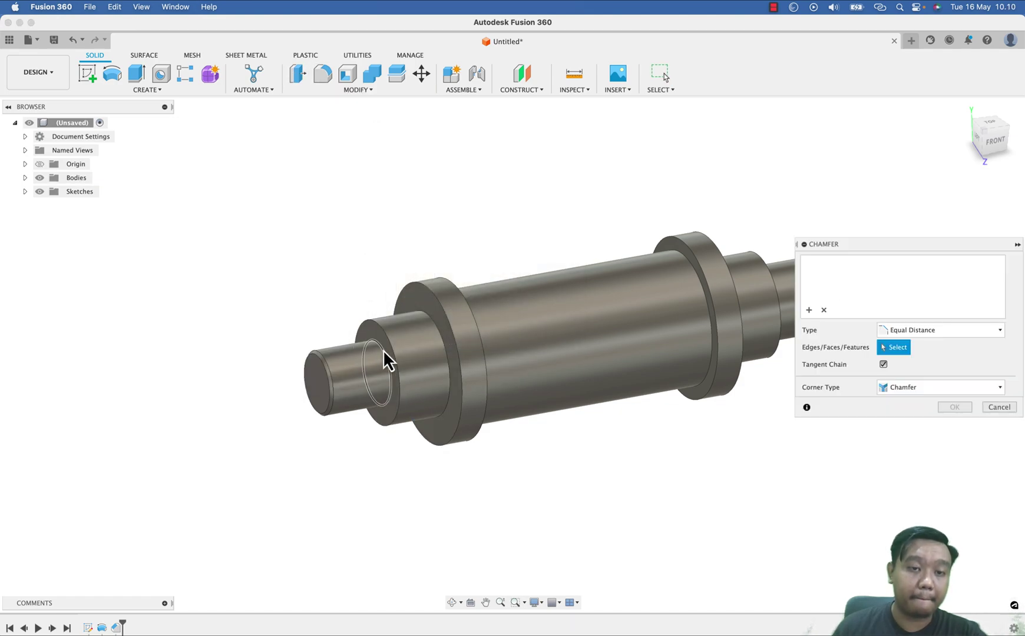
click(384, 358)
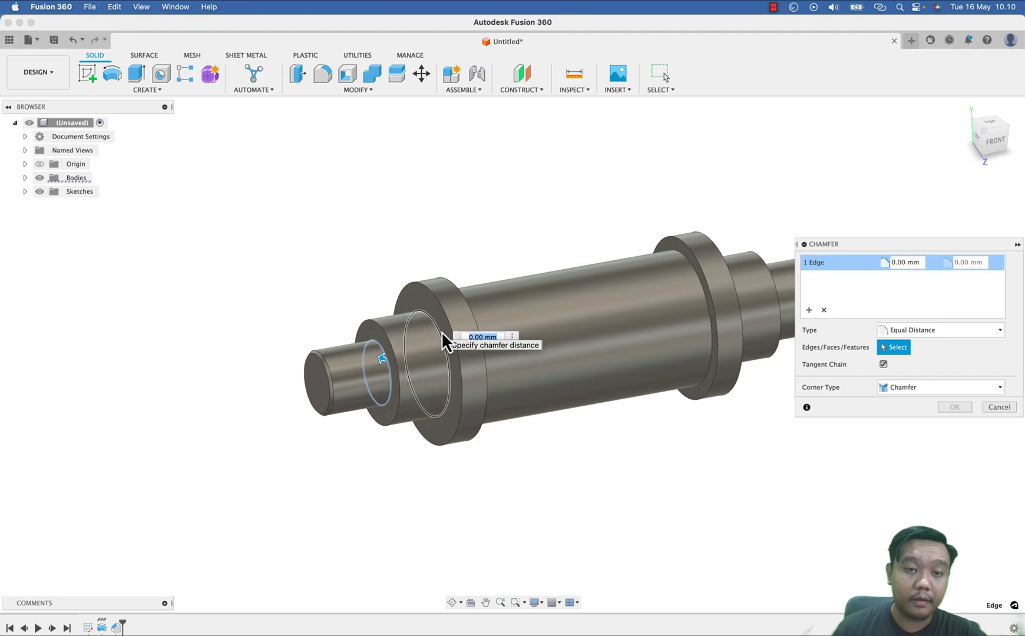
click(441, 330)
shift+middle_drag(581, 464, 600, 409)
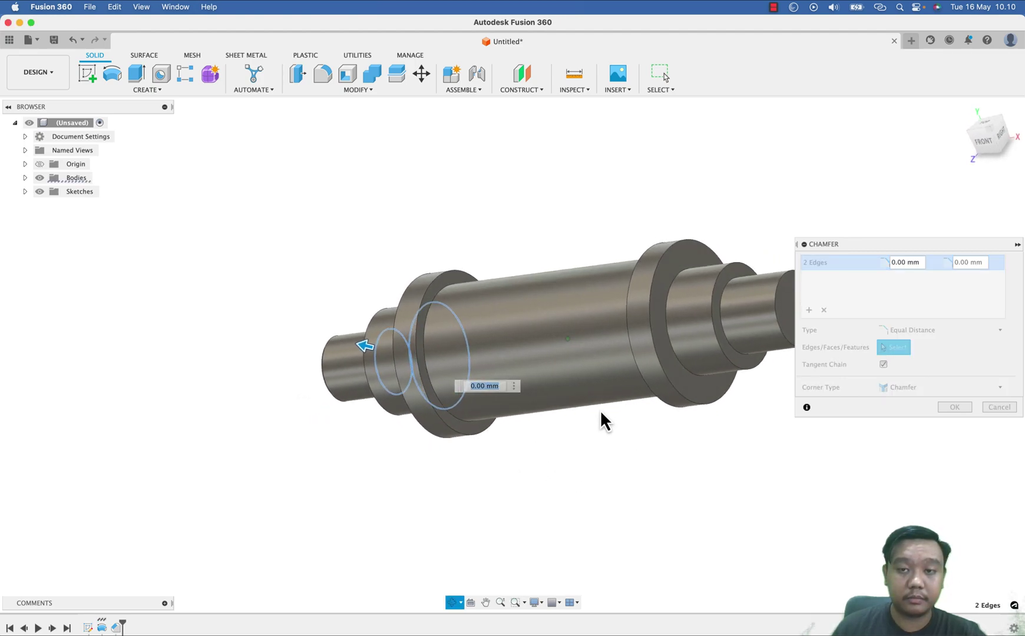
click(677, 309)
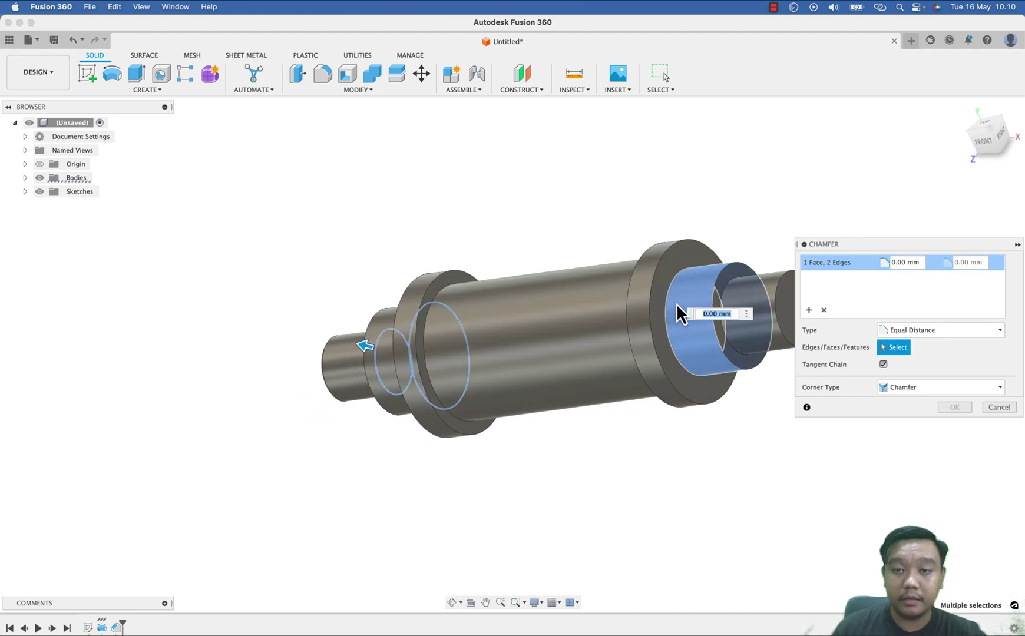
click(677, 303)
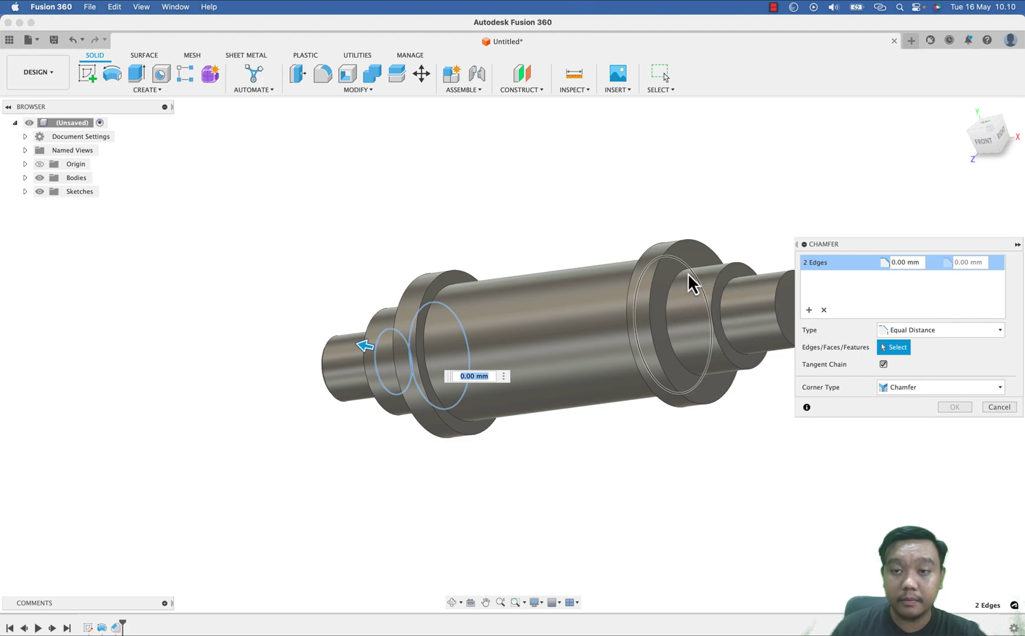
click(728, 290)
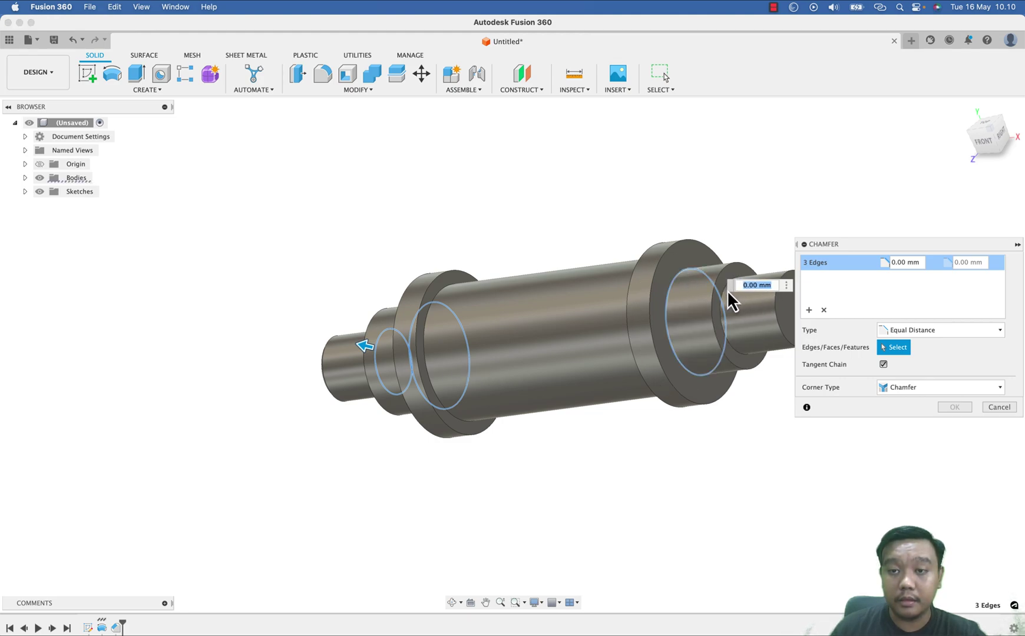
click(721, 298)
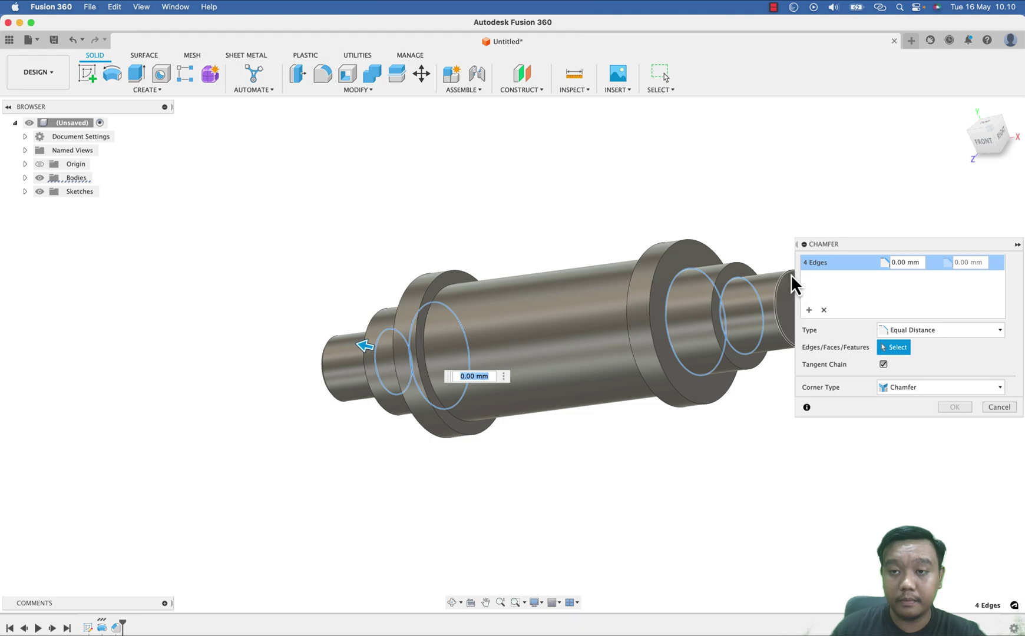
click(790, 274)
text(0.5)
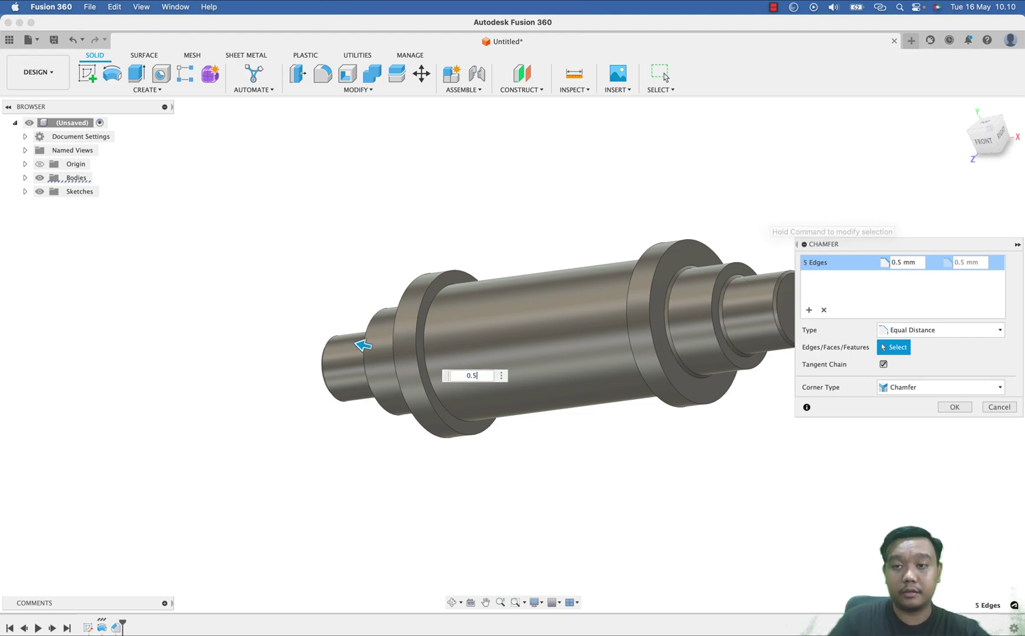
key(Return)
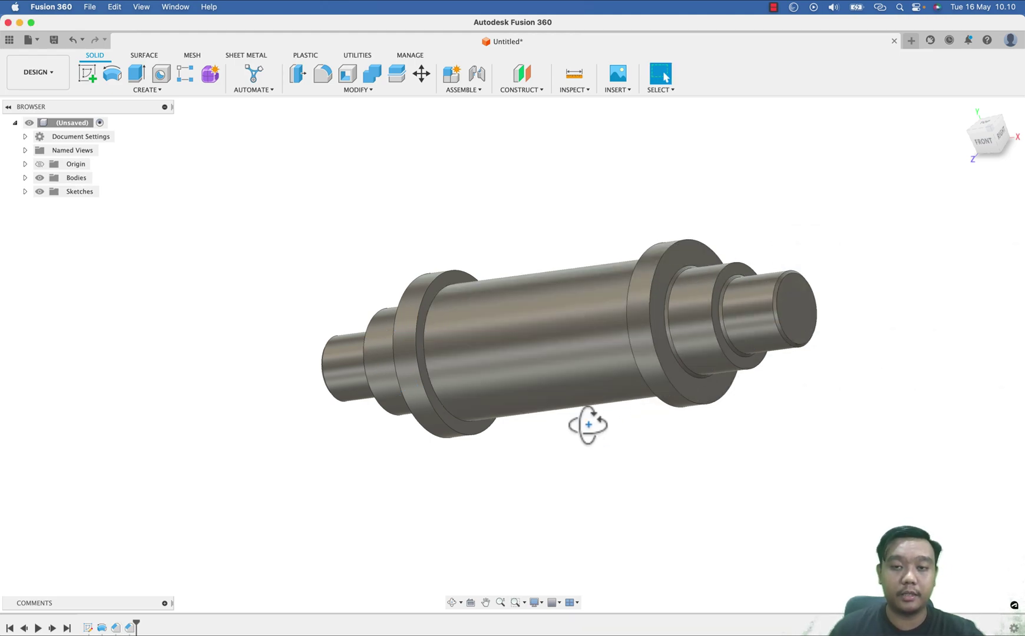
Orbit and zoom the view to expose the shaft's left-end step edges
shift+middle_drag(587, 424, 649, 435)
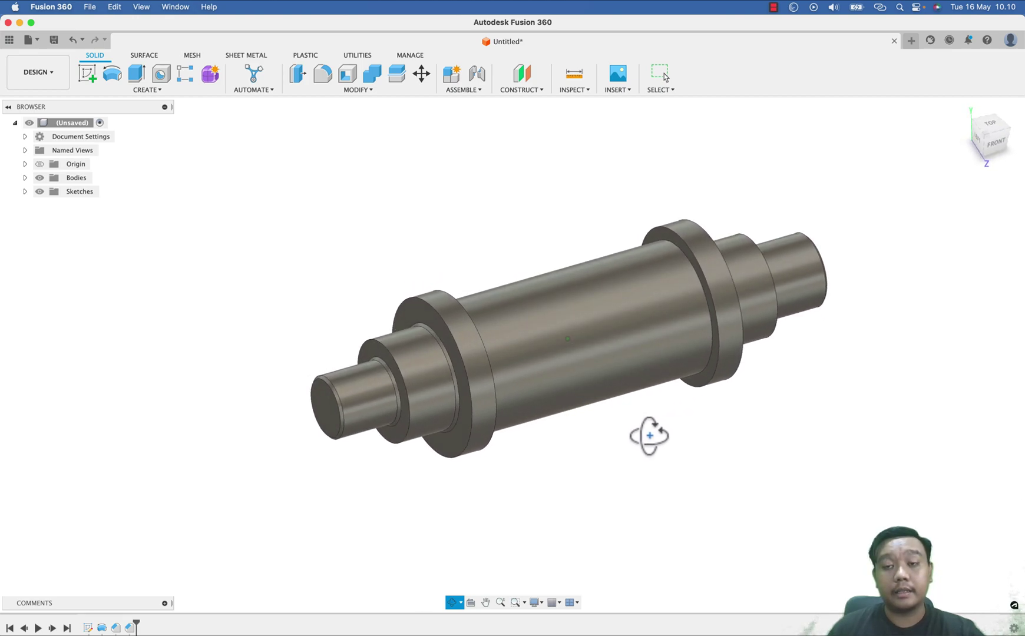
mouse_move(649, 435)
mouse_down()
mouse_move(613, 433)
mouse_move(636, 447)
mouse_up()
key(Escape)
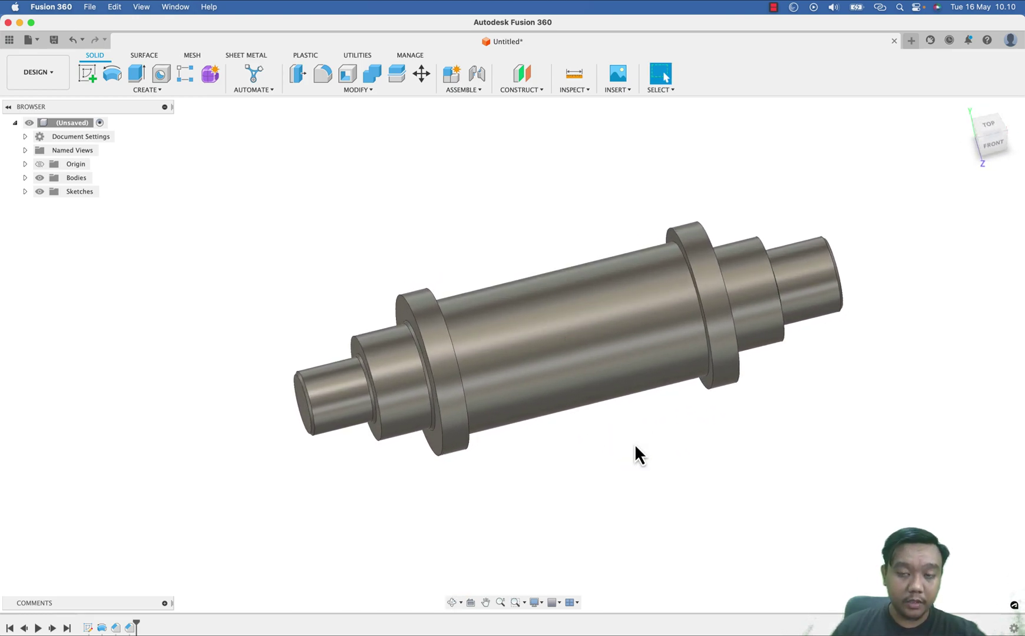
shift+middle_drag(453, 425, 543, 430)
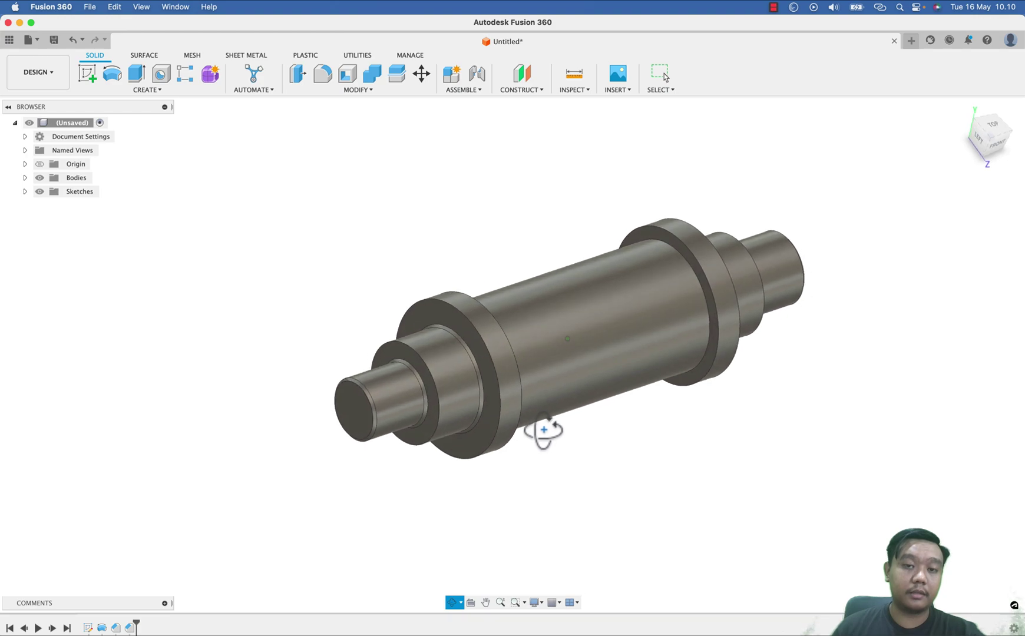
key(Escape)
click(436, 352)
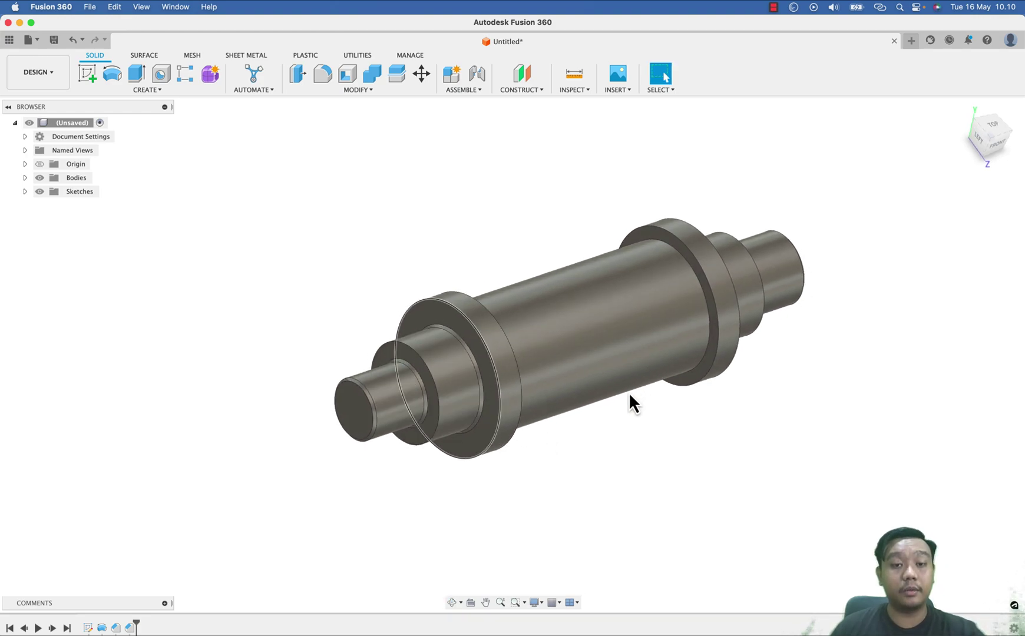
scroll(552, 434, up, 1)
Chamfer the small left step edge and the right step edge at 0.5 mm
click(337, 91)
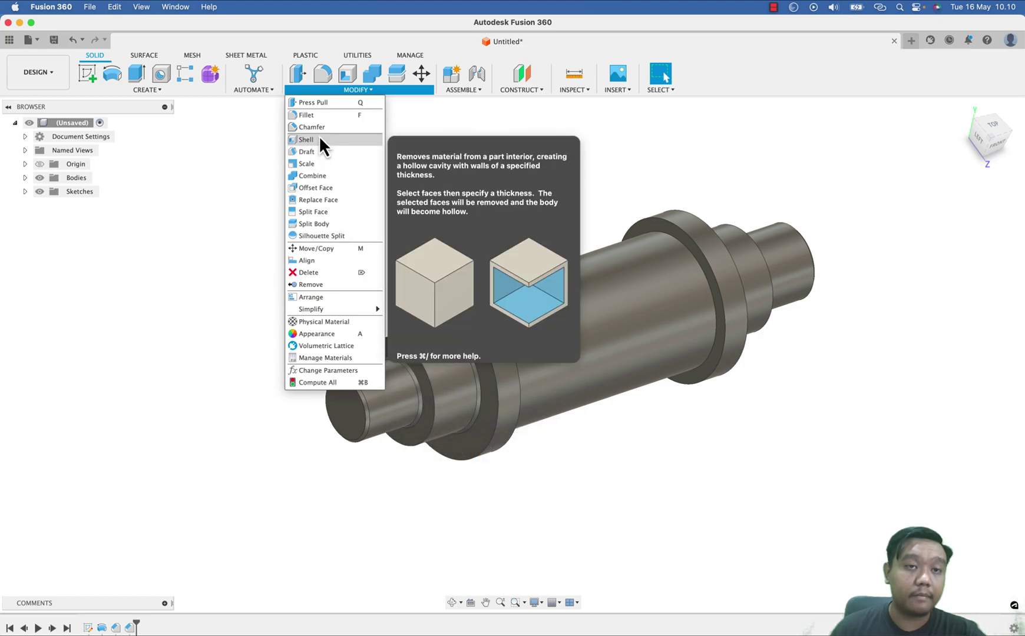
click(318, 127)
click(410, 348)
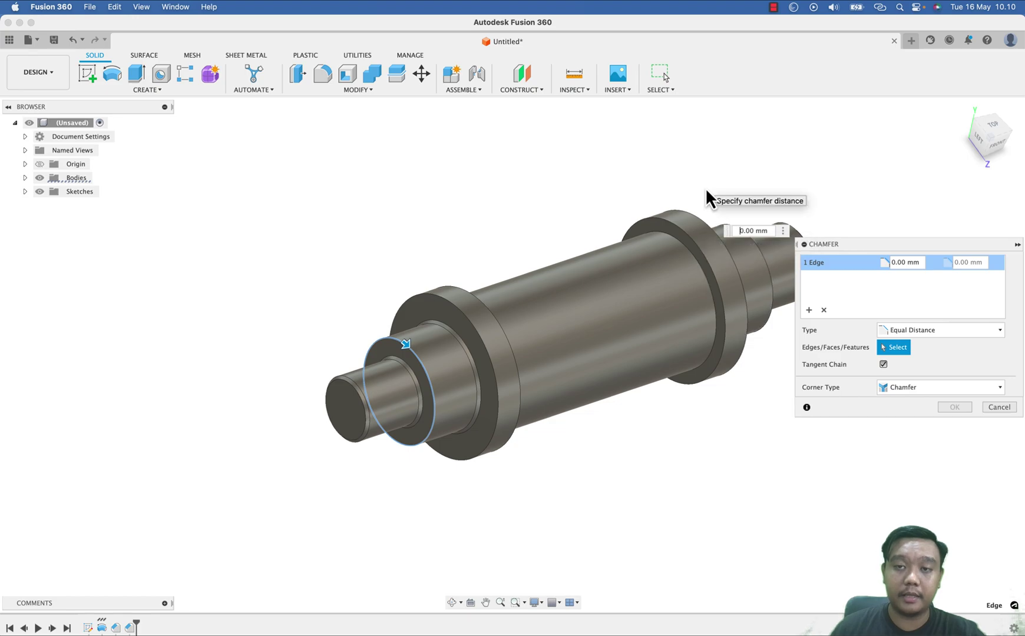
click(747, 223)
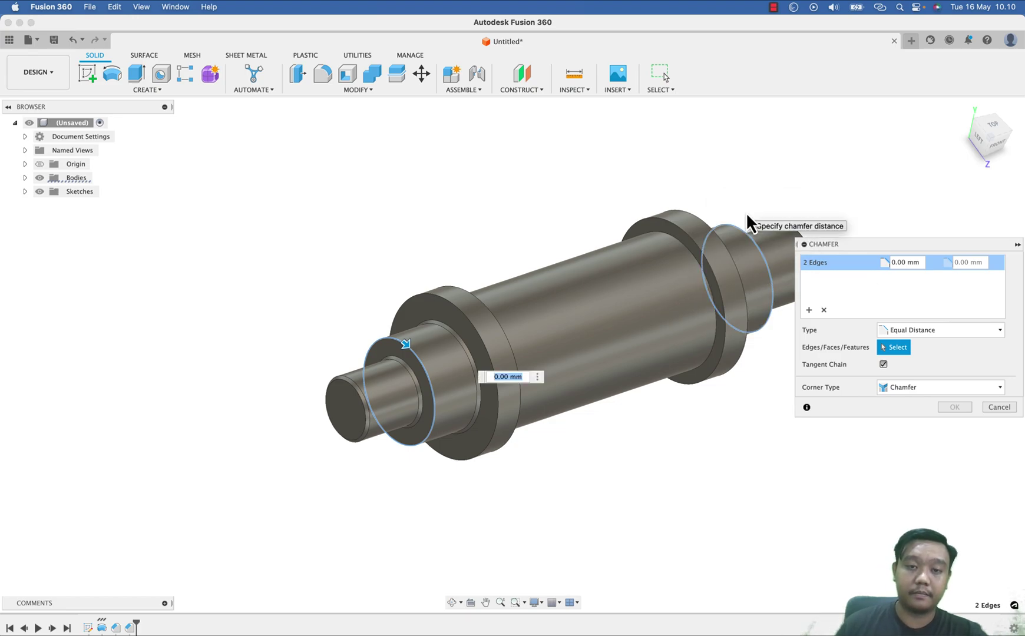
text(0.5)
key(Return)
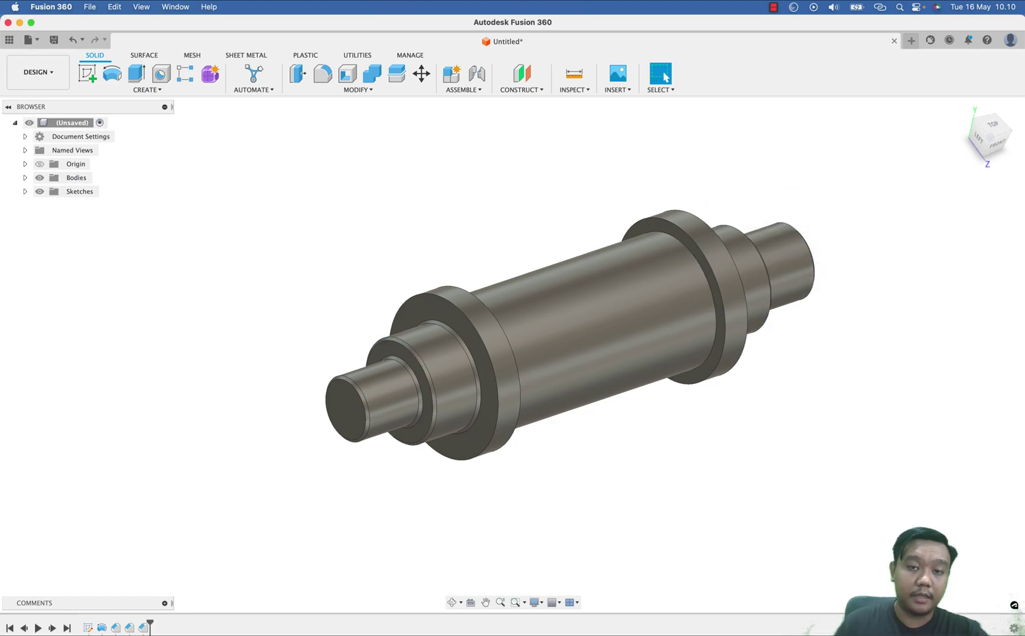
shift+middle_drag(705, 417, 668, 450)
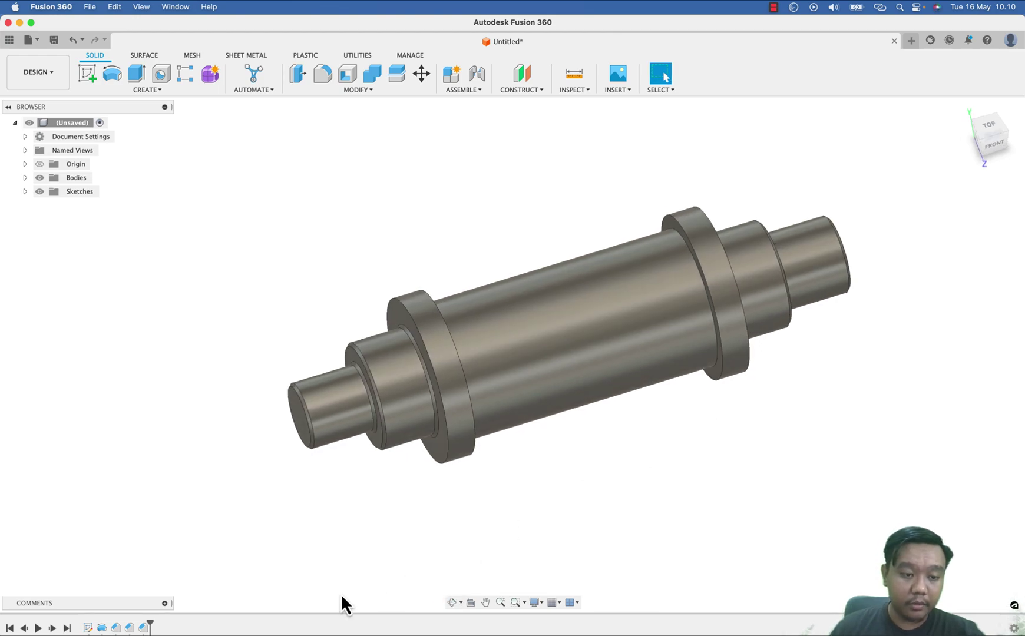
Edit Sketch1, change the 100.00 overall length dimension to 150 mm, and finish the sketch
double_click(88, 628)
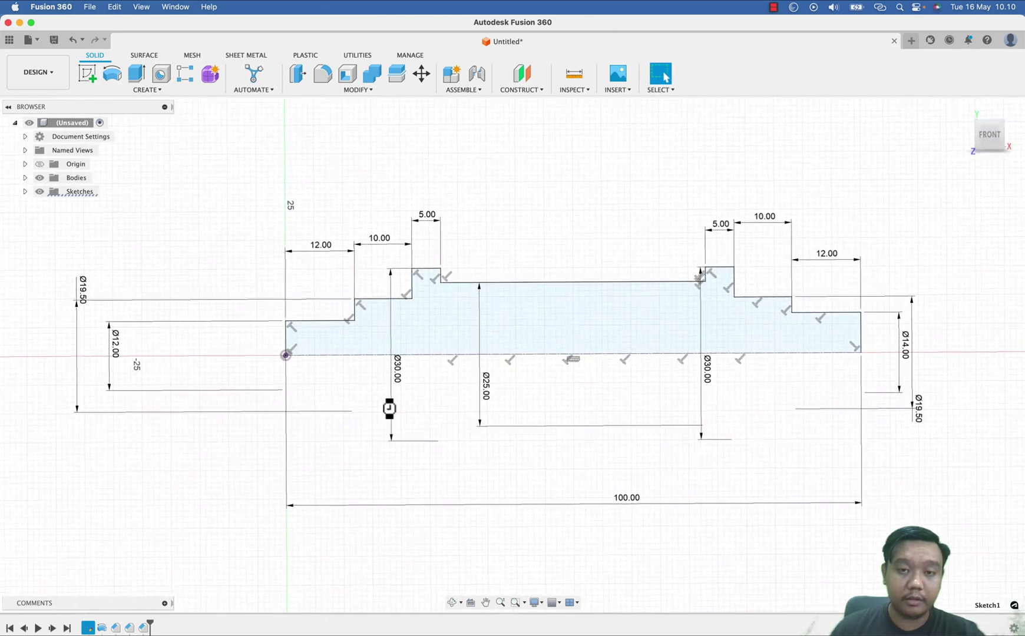
double_click(629, 500)
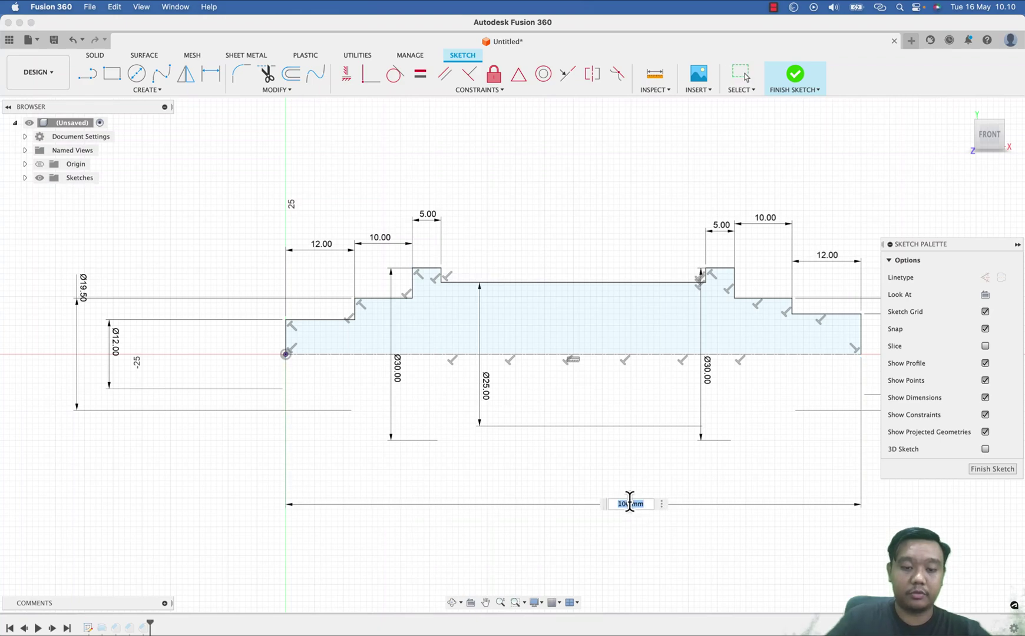
text(150)
key(Return)
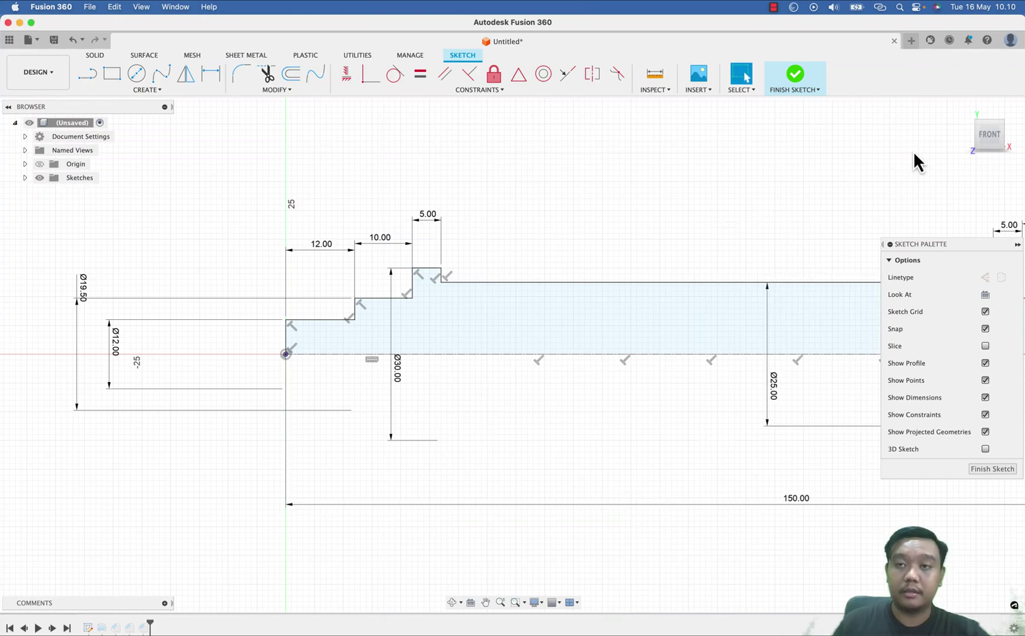
click(802, 87)
Orbit around the shaft, then expand the browser's Origin folder and select the XZ plane
scroll(686, 361, down, 3)
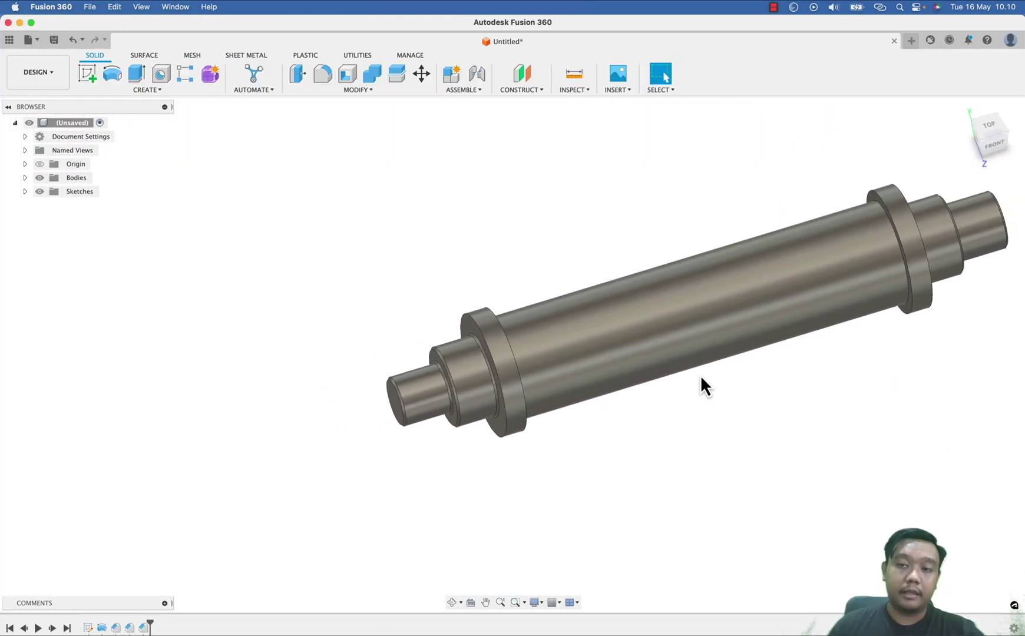
middle_drag(699, 375, 646, 415)
key(Escape)
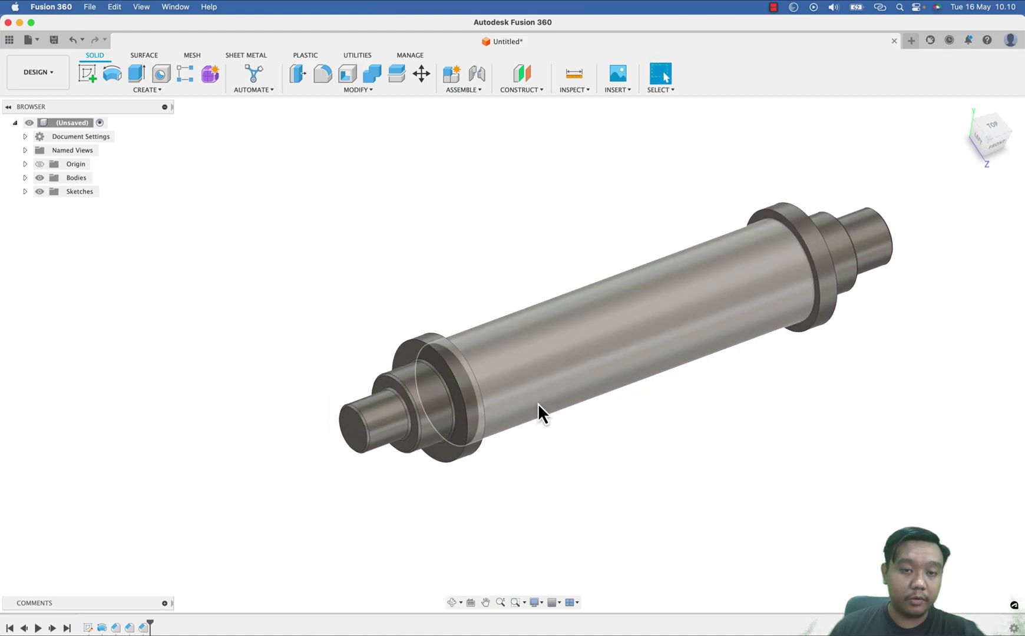
scroll(365, 418, up, 5)
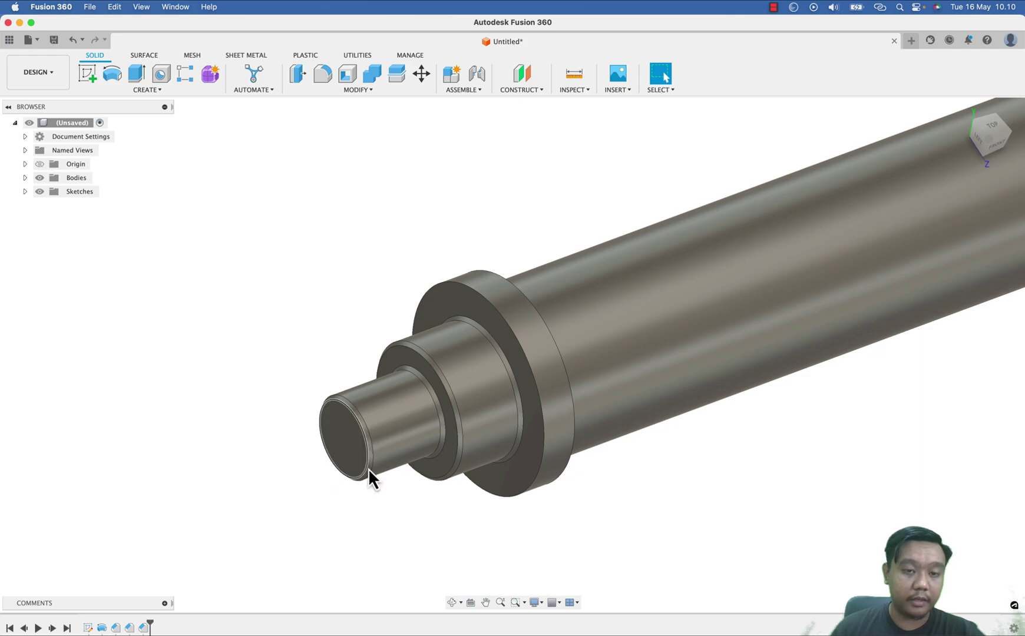
shift+middle_drag(371, 478, 290, 497)
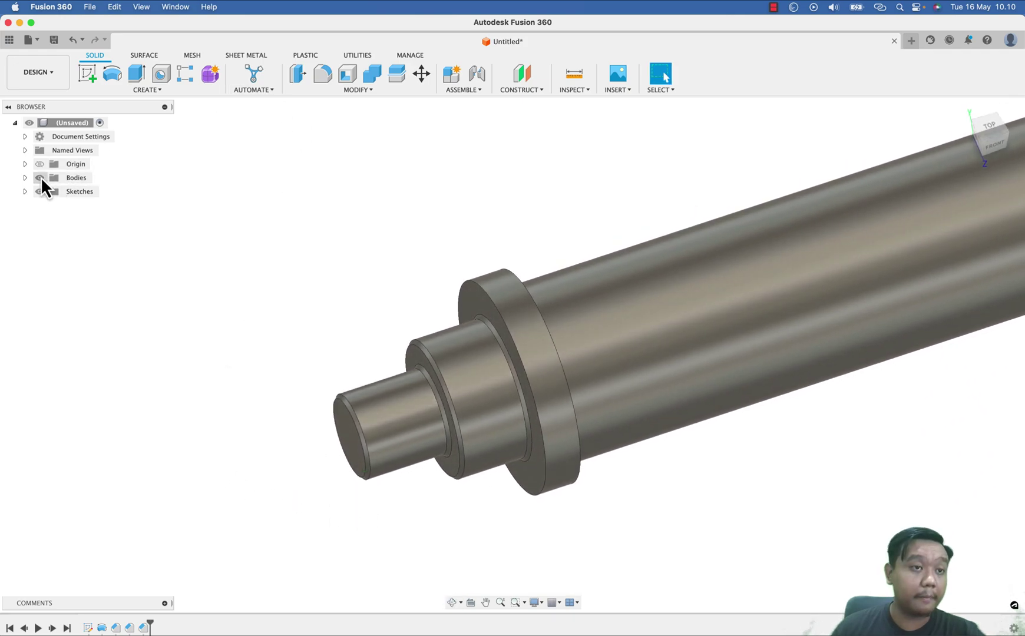
click(25, 192)
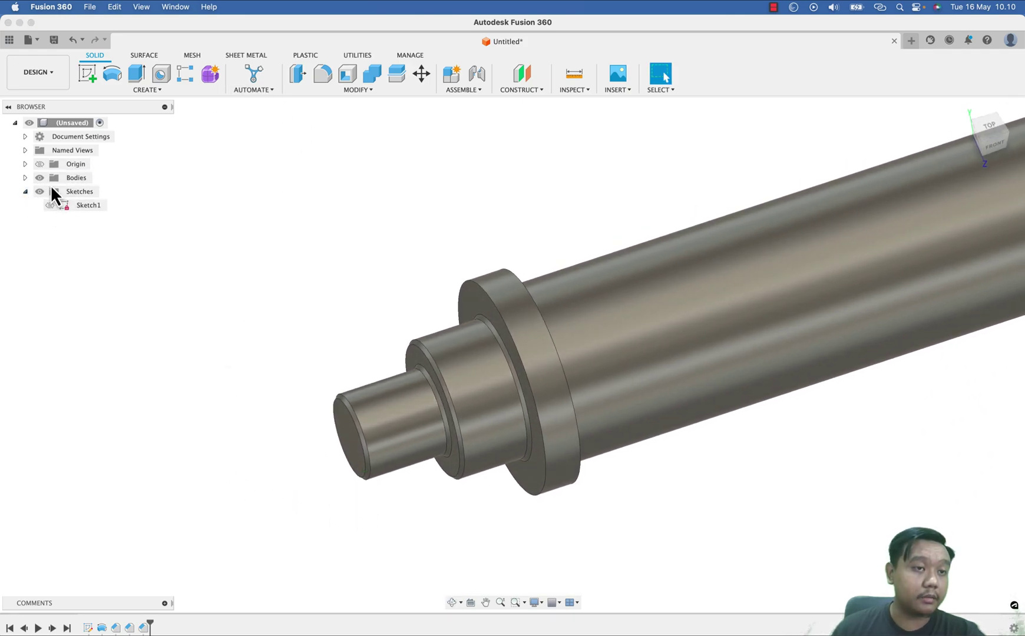
scroll(398, 401, up, 5)
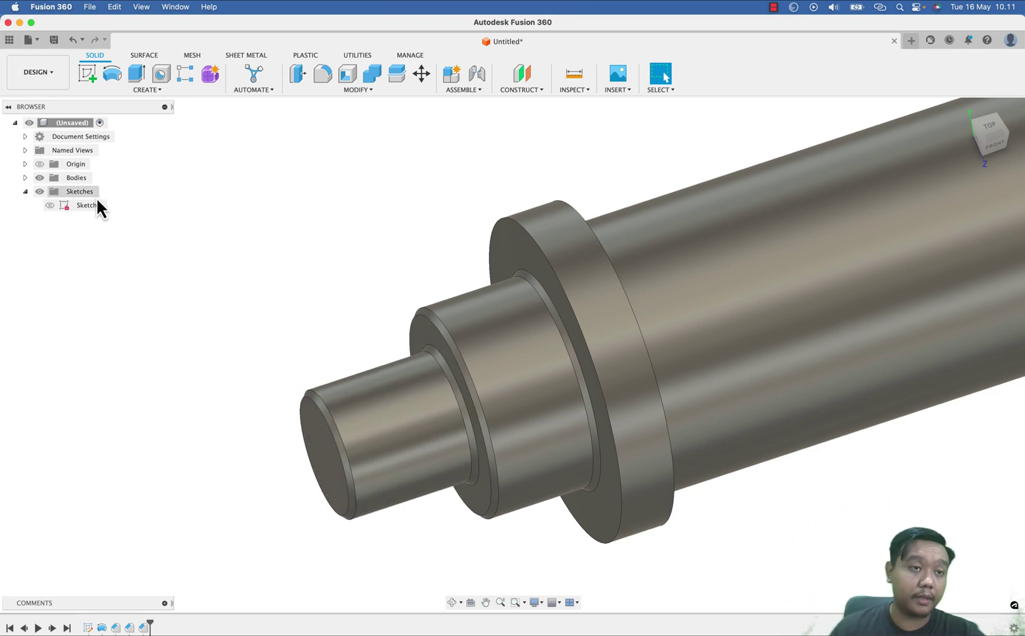
click(24, 164)
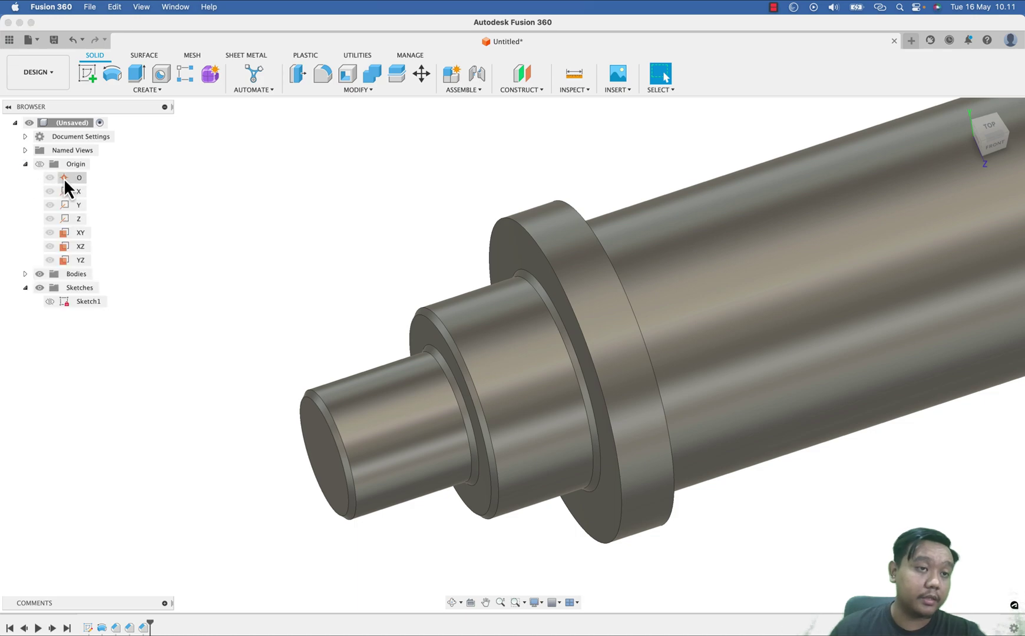
click(80, 233)
click(68, 247)
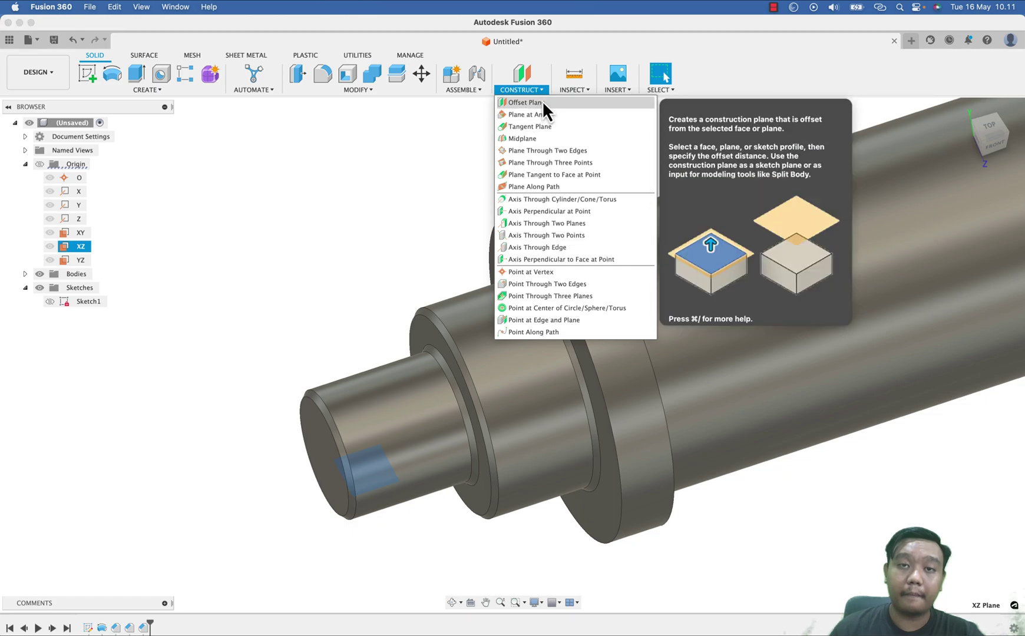
Cancel an 11 mm offset plane from XZ and select the shaft's small end face
click(530, 102)
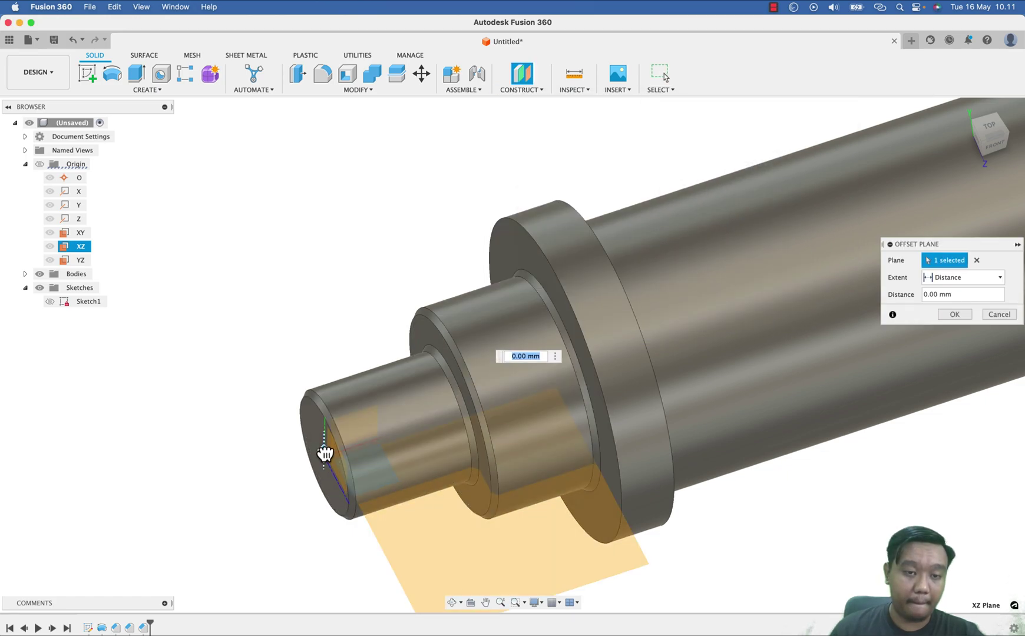
drag(325, 454, 325, 376)
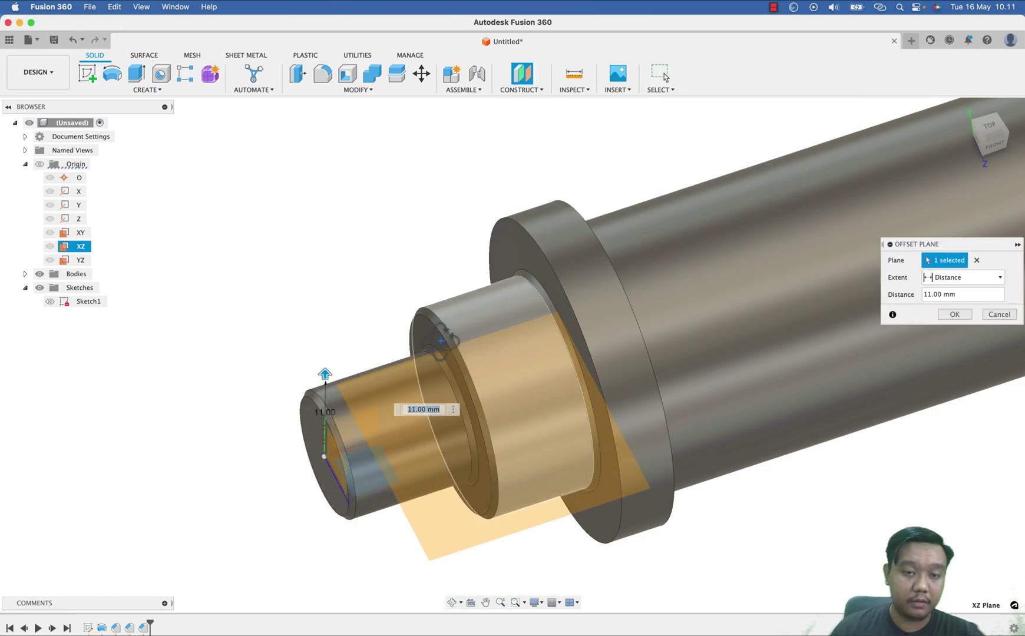
shift+middle_drag(439, 307, 423, 373)
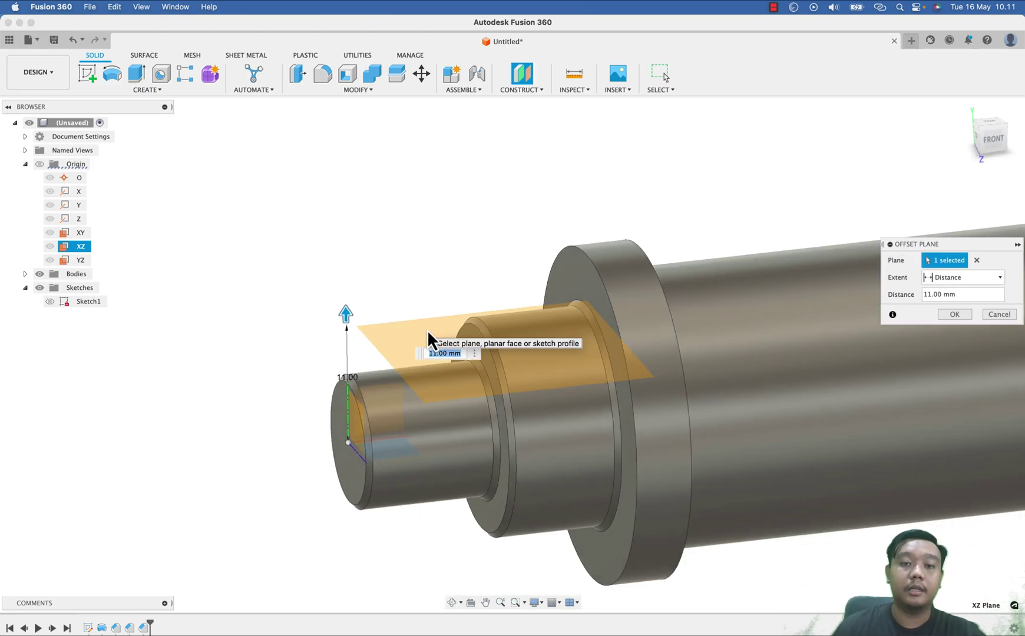
key(Escape)
click(338, 416)
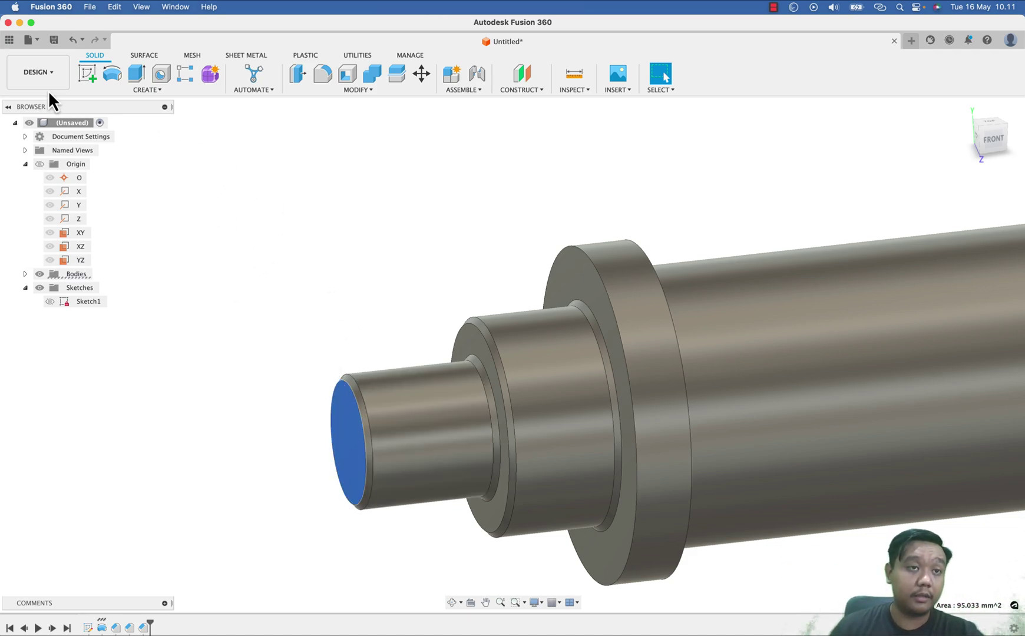
Start a sketch on the end face and draw a rectangle across the inner circle's edge
click(86, 77)
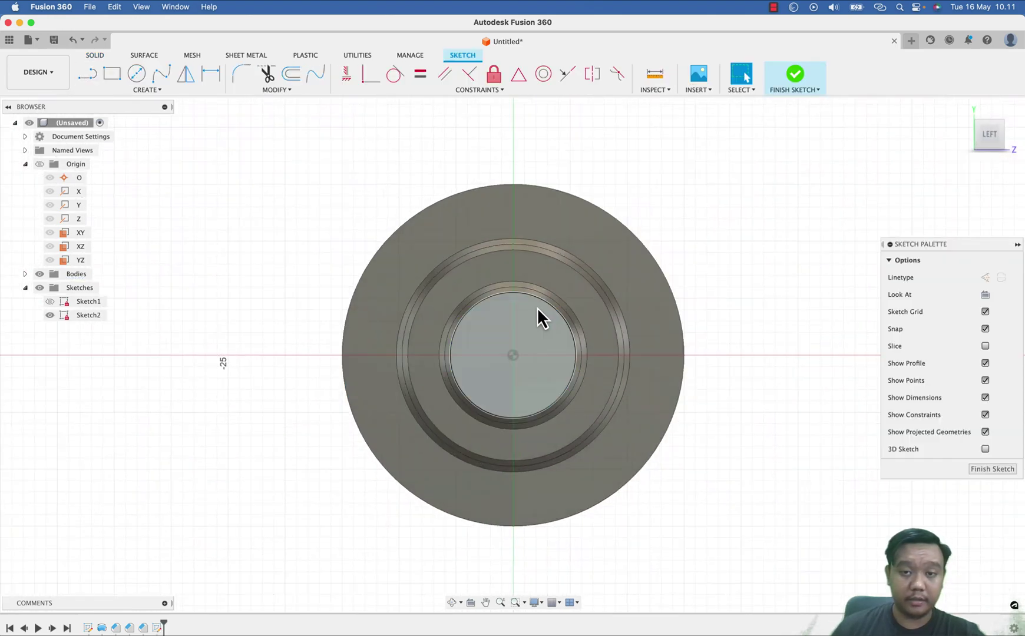
scroll(537, 307, up, 3)
click(113, 74)
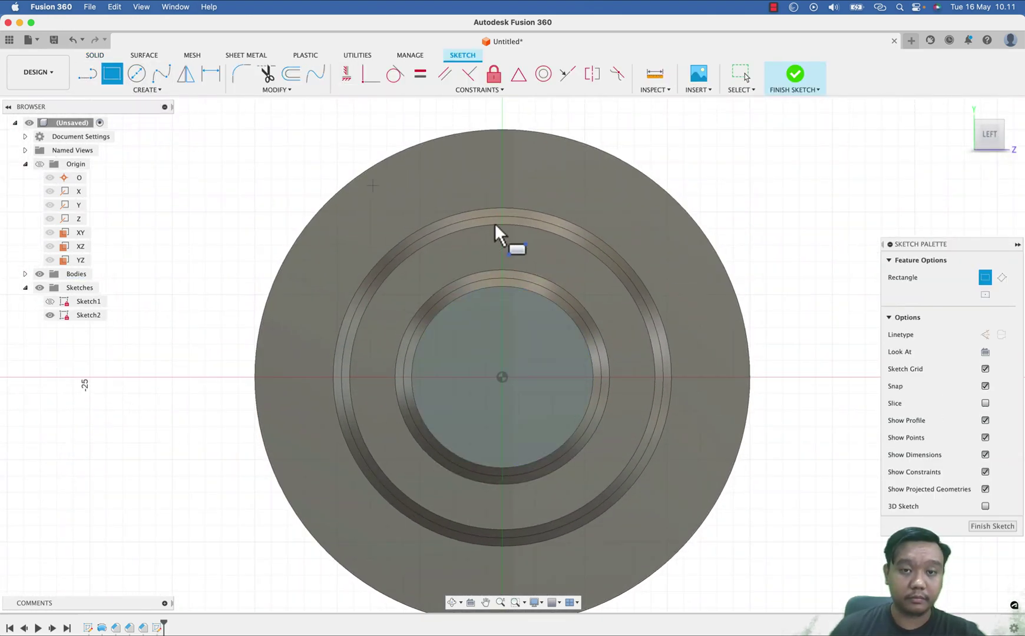
scroll(506, 255, up, 4)
click(458, 256)
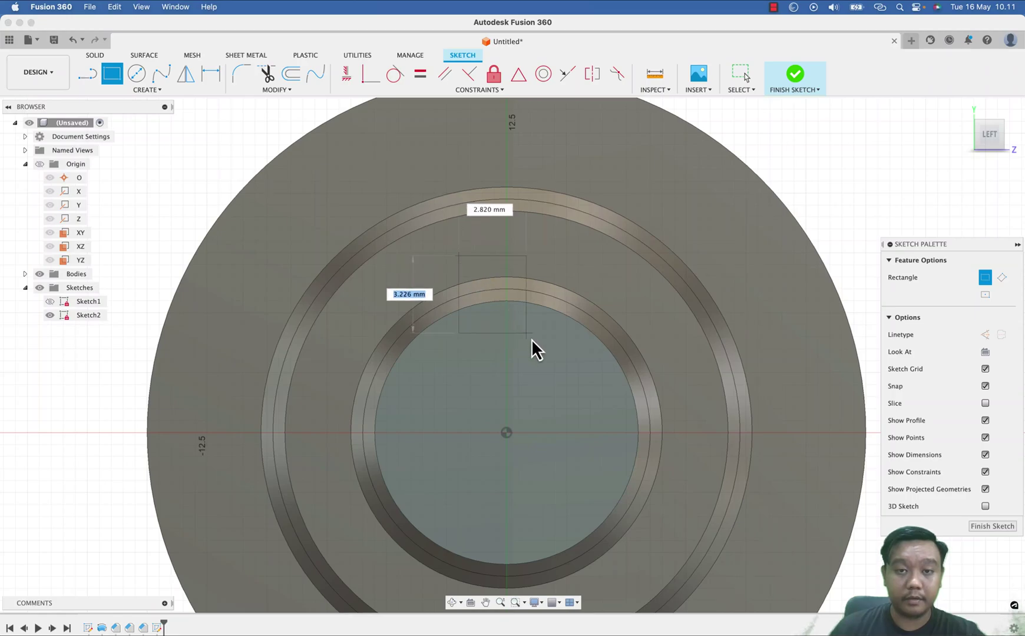
click(553, 345)
key(Escape)
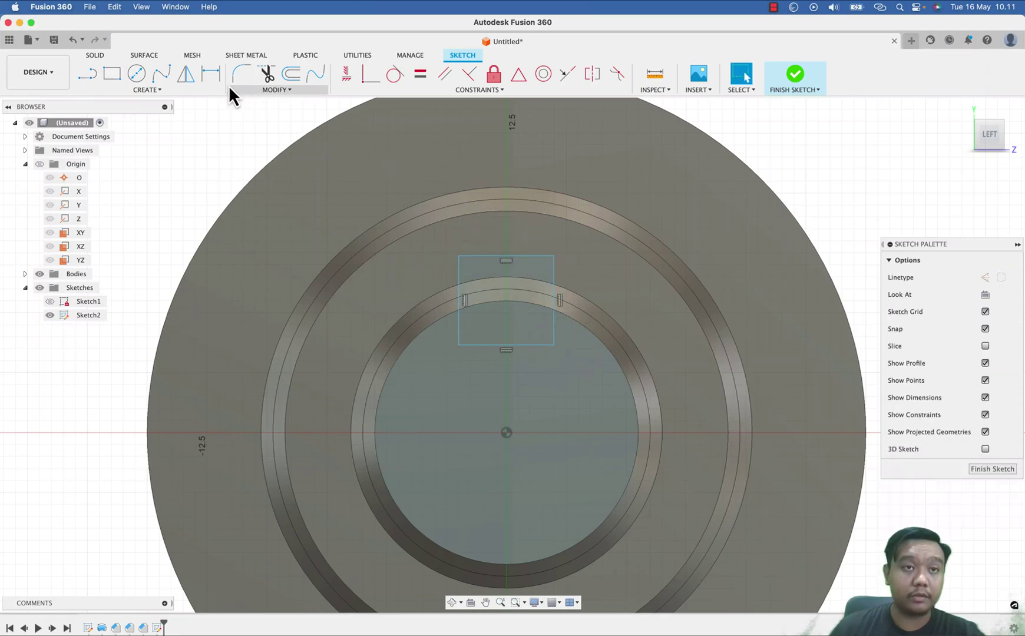
Dimension the rectangle to 3 mm high and 3 mm wide
key(d)
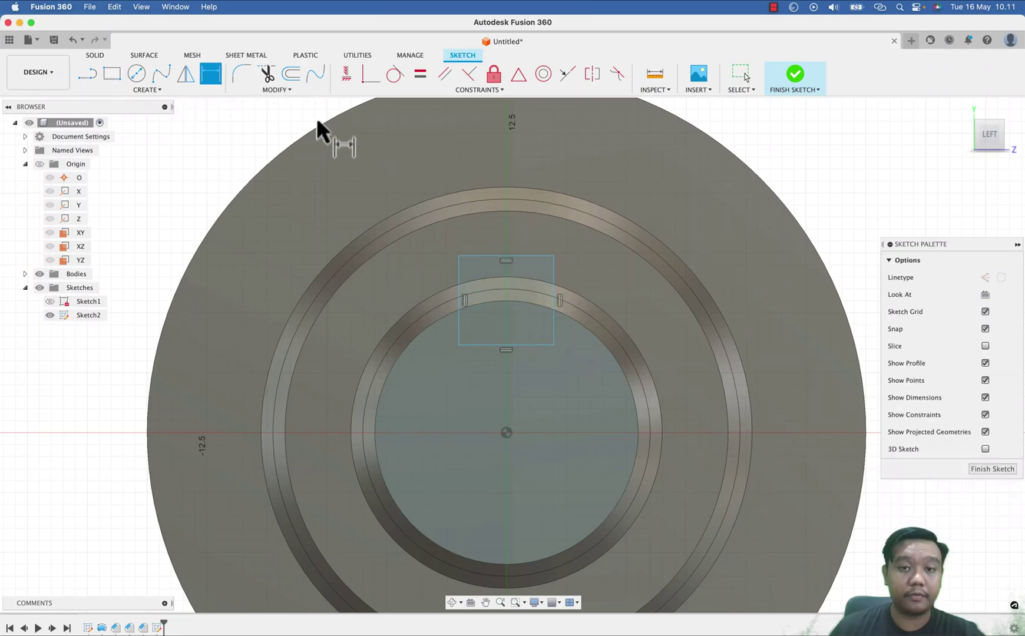
click(553, 277)
click(613, 271)
text(3)
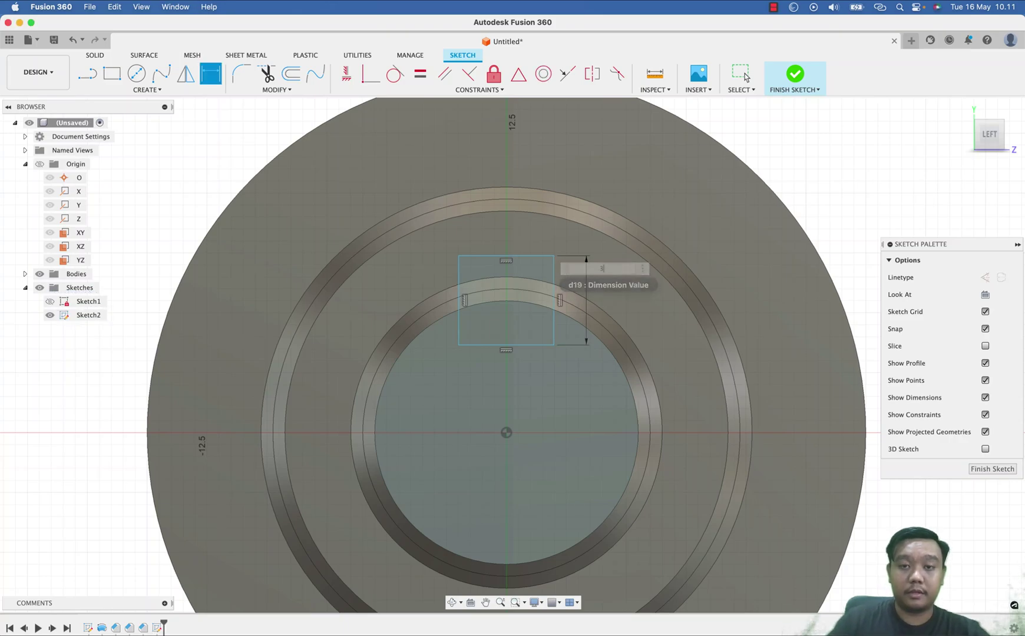
key(Return)
click(543, 257)
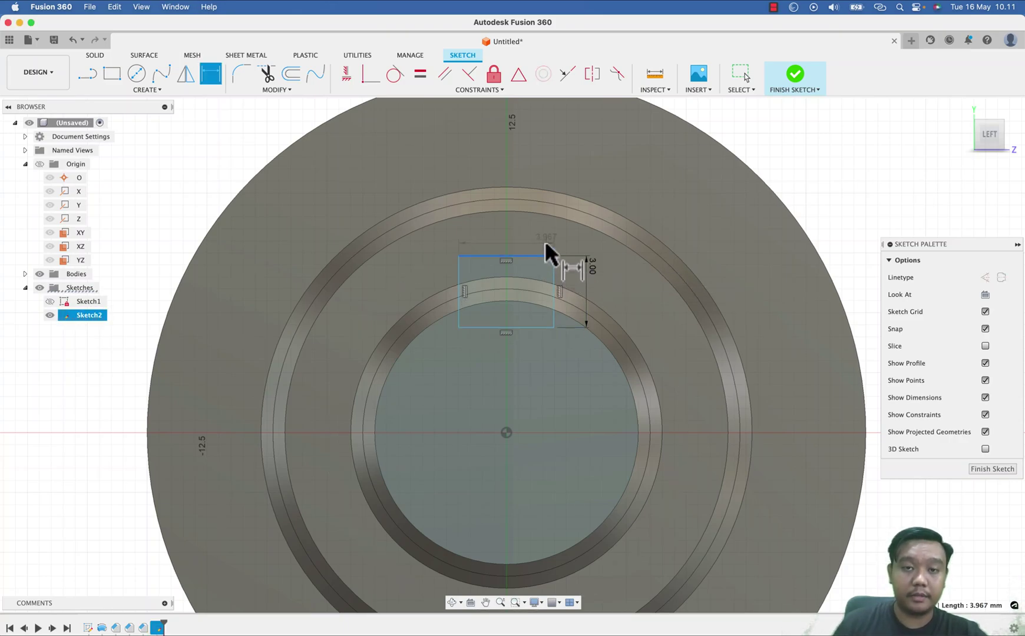
click(551, 240)
text(3.9678132417)
key(Return)
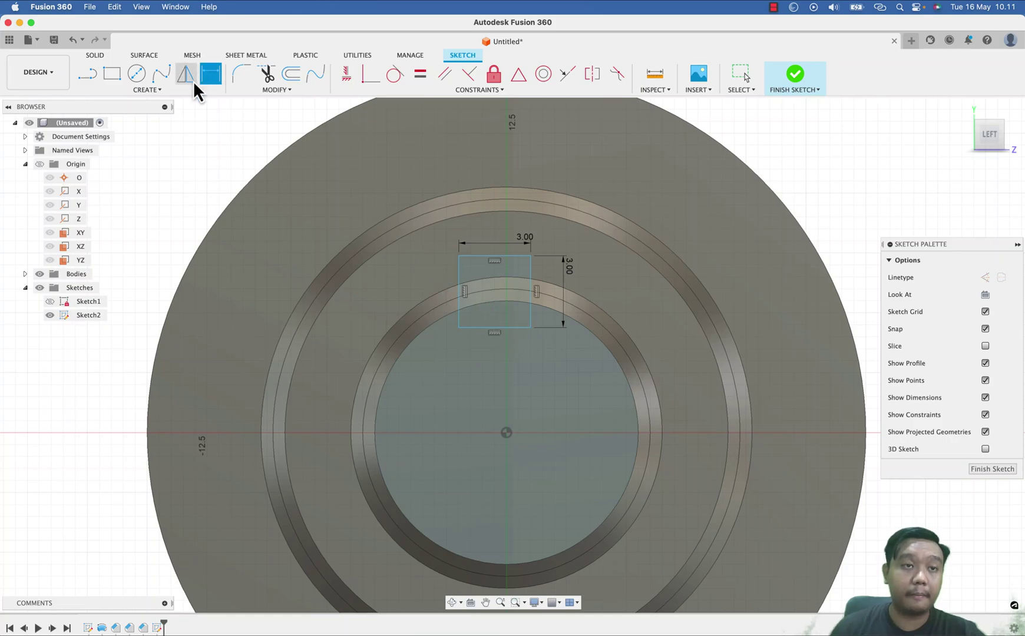
Draw a vertical construction centreline from the origin and make the rectangle symmetric about it
click(88, 76)
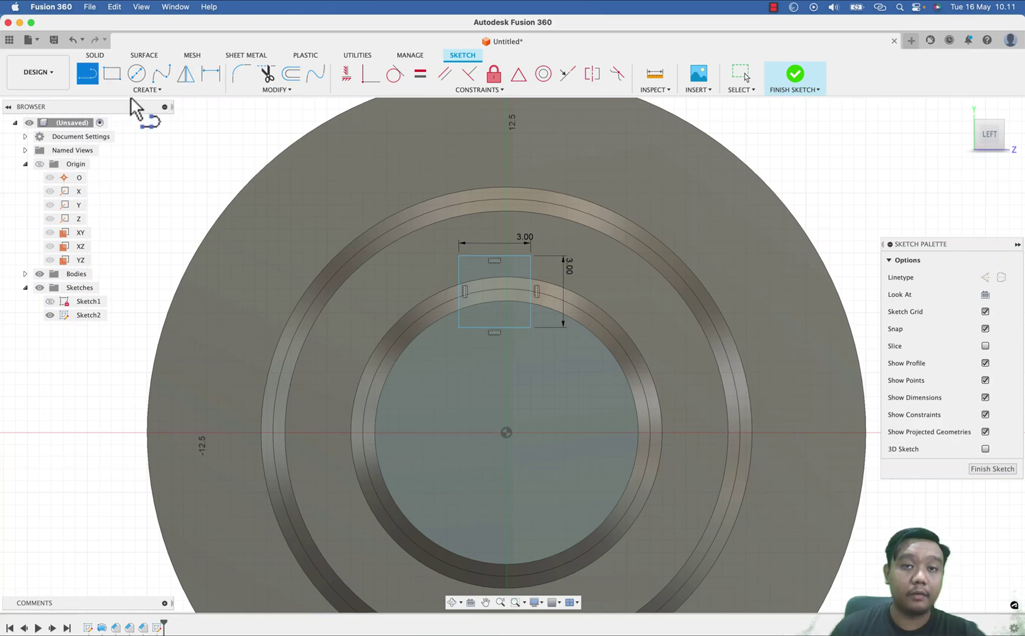
click(984, 277)
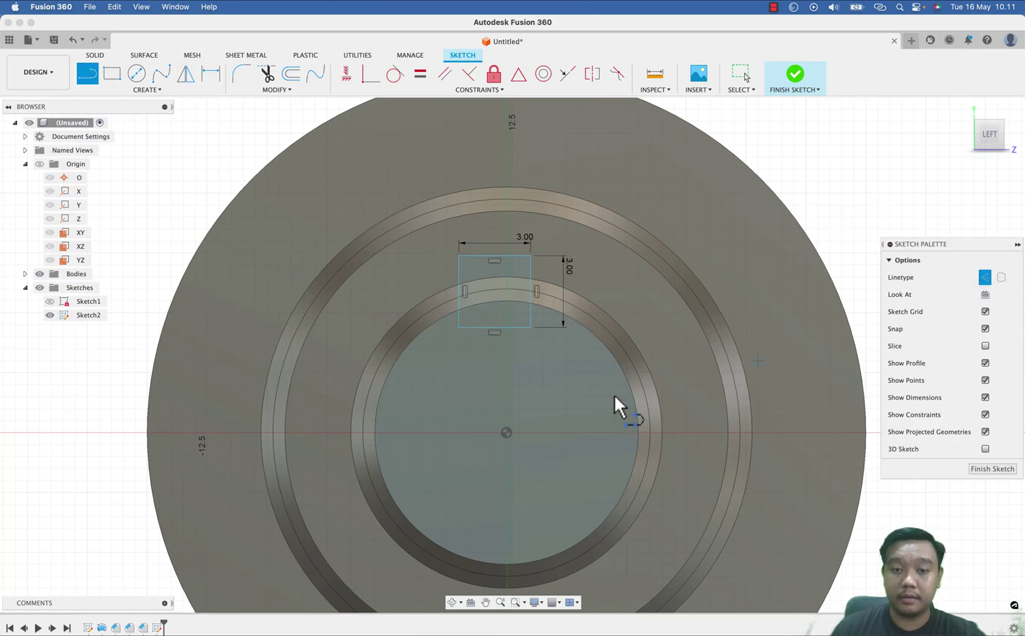
click(507, 433)
double_click(507, 270)
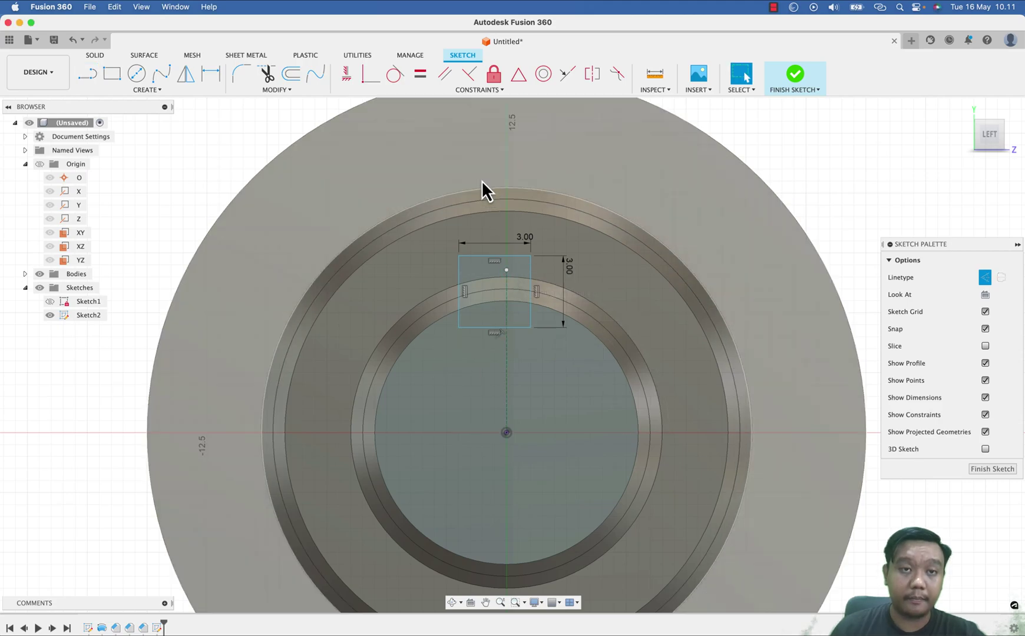
click(592, 74)
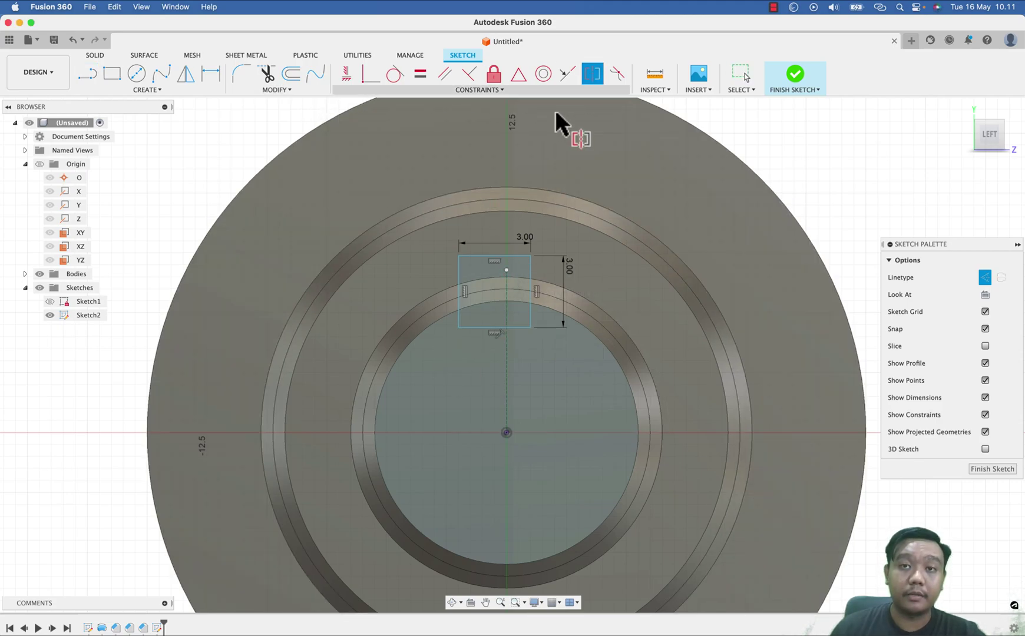
click(459, 282)
click(530, 282)
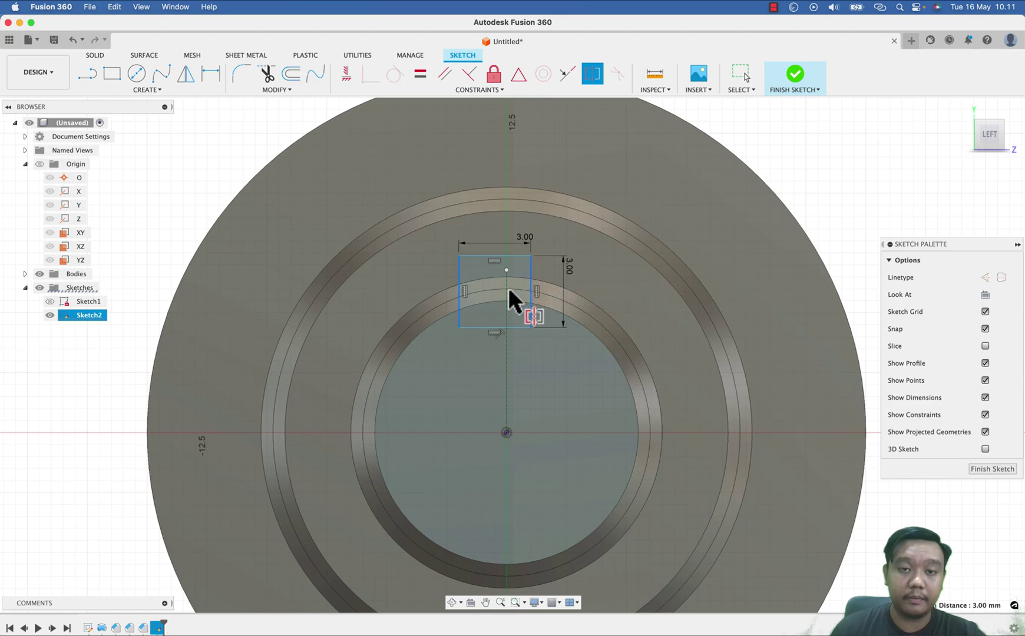
click(507, 289)
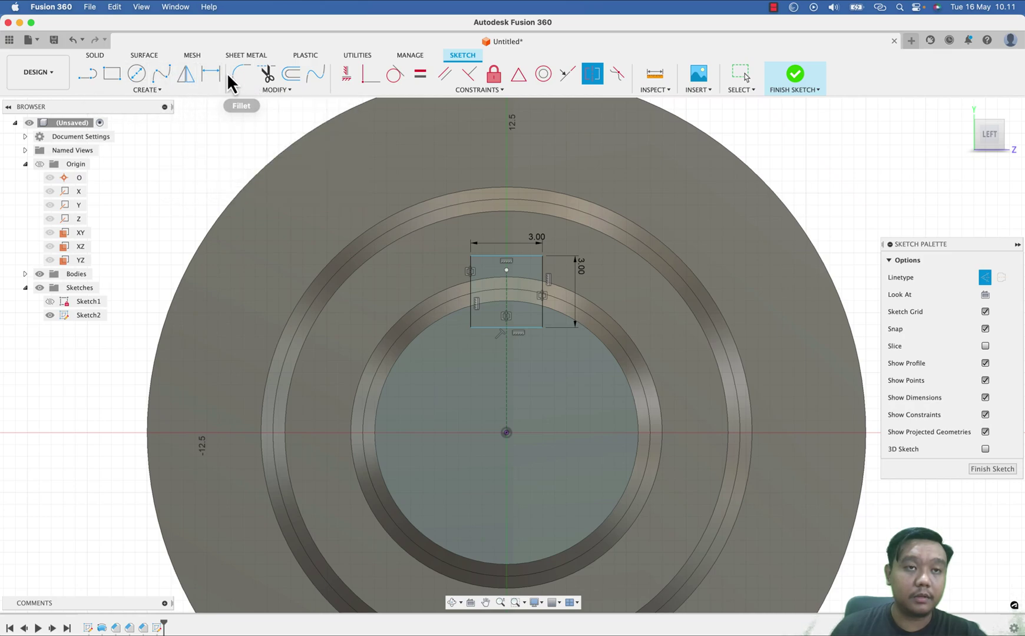
Dimension the rectangle's bottom edge 4 mm above the origin and finish the sketch
key(d)
click(518, 328)
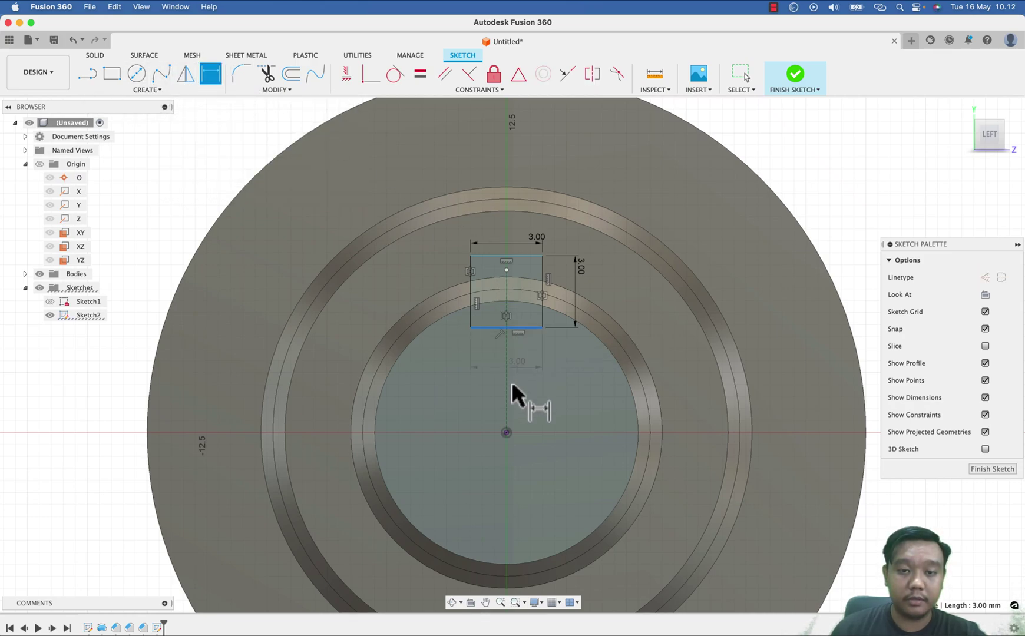
click(506, 432)
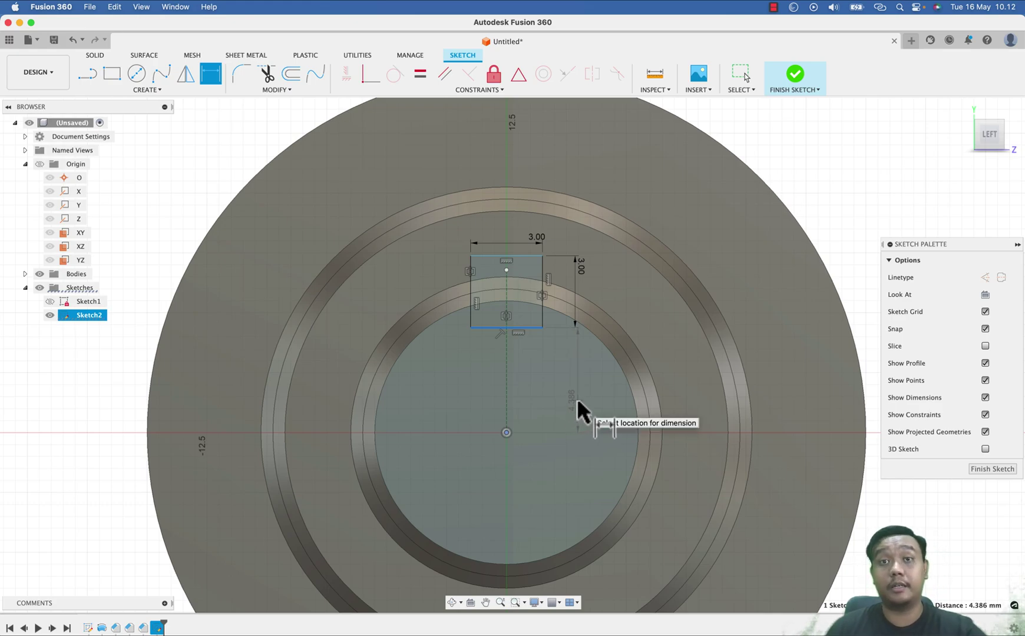
click(578, 401)
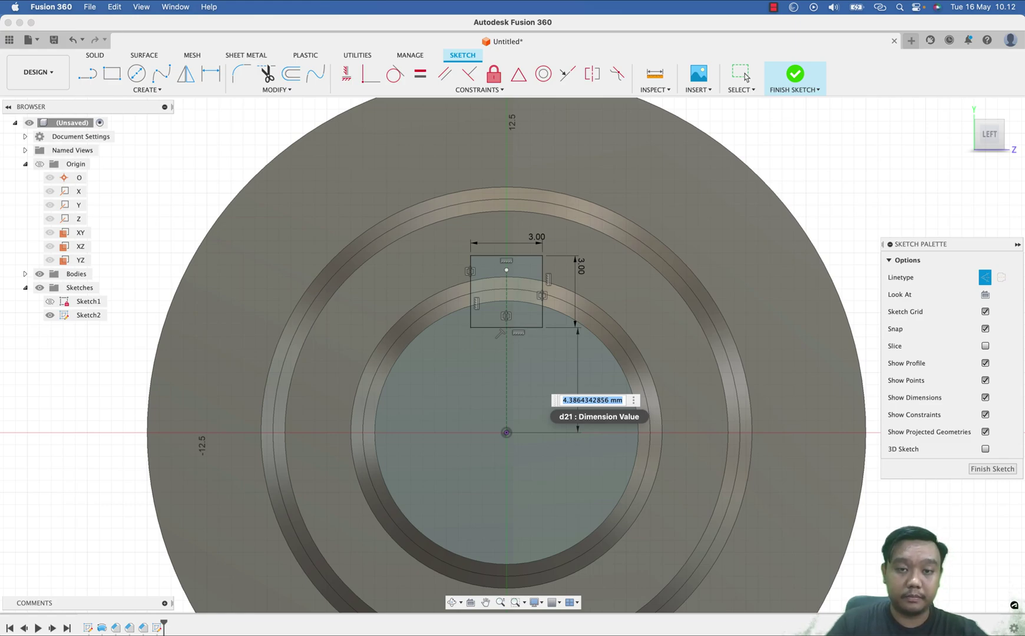
text(4)
key(Return)
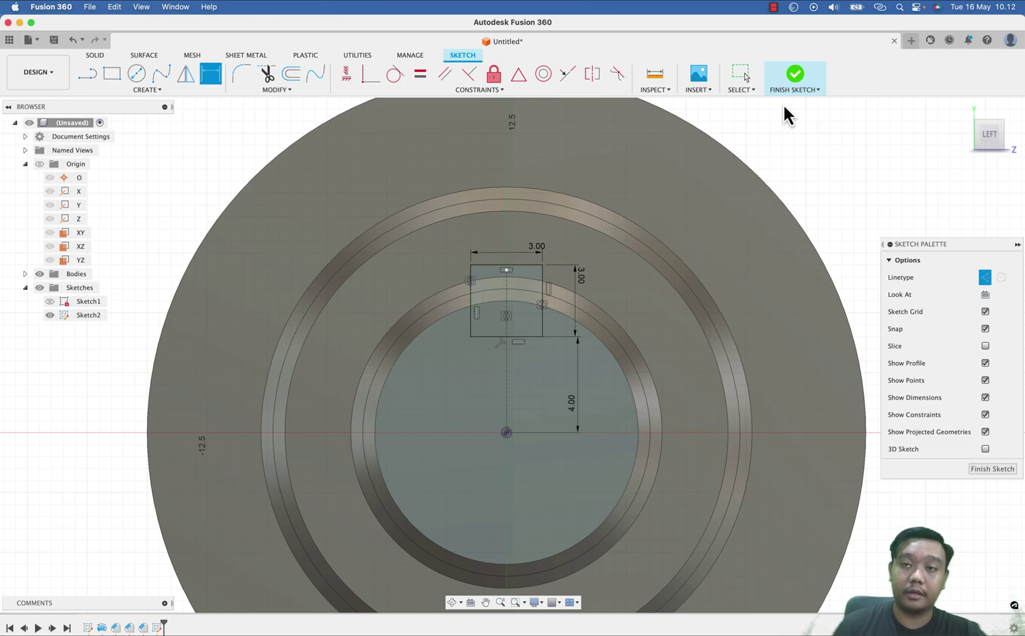
click(791, 82)
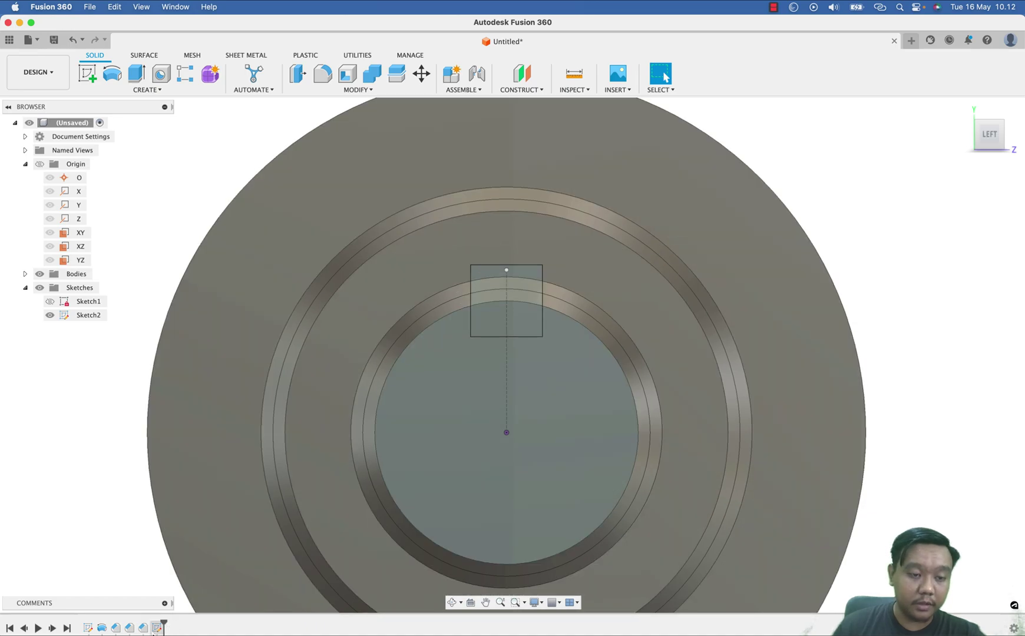
Reopen the keyway sketch, change the 4 mm offset to 5 mm, and finish it
double_click(157, 627)
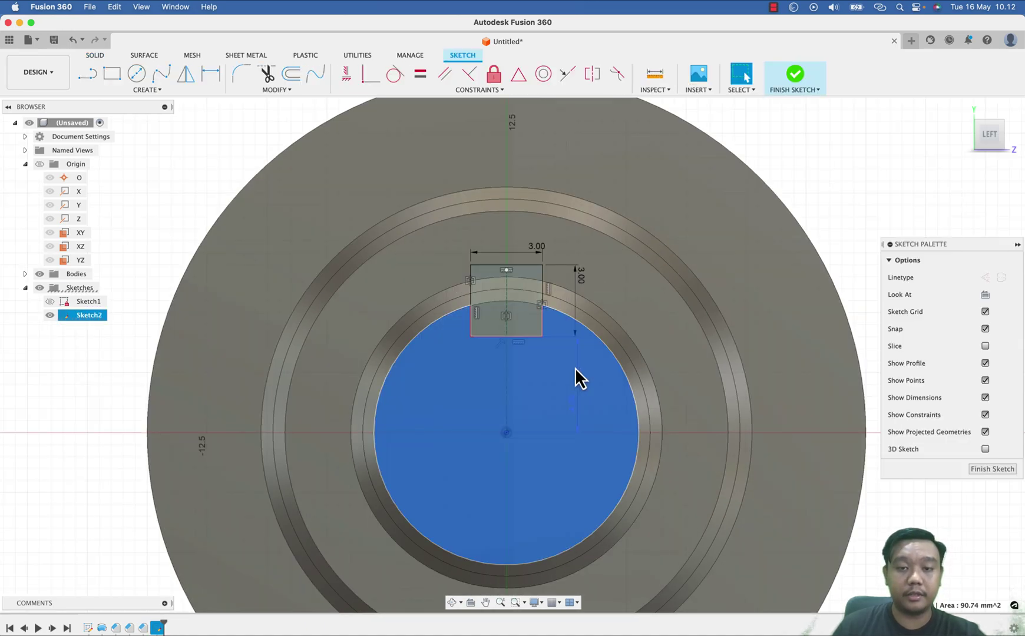
double_click(576, 369)
text(5)
key(Return)
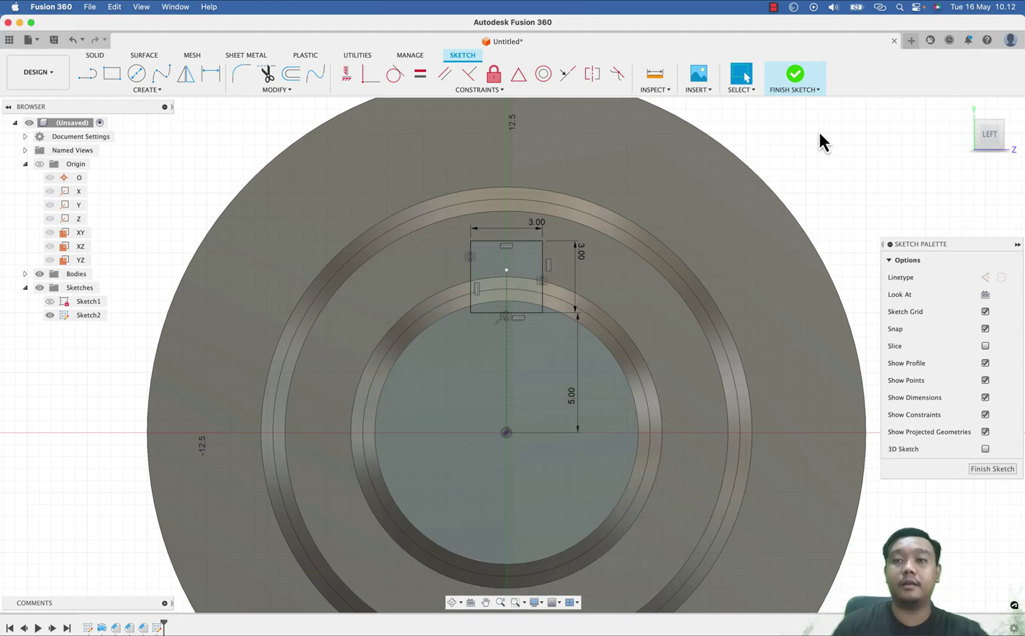
click(796, 76)
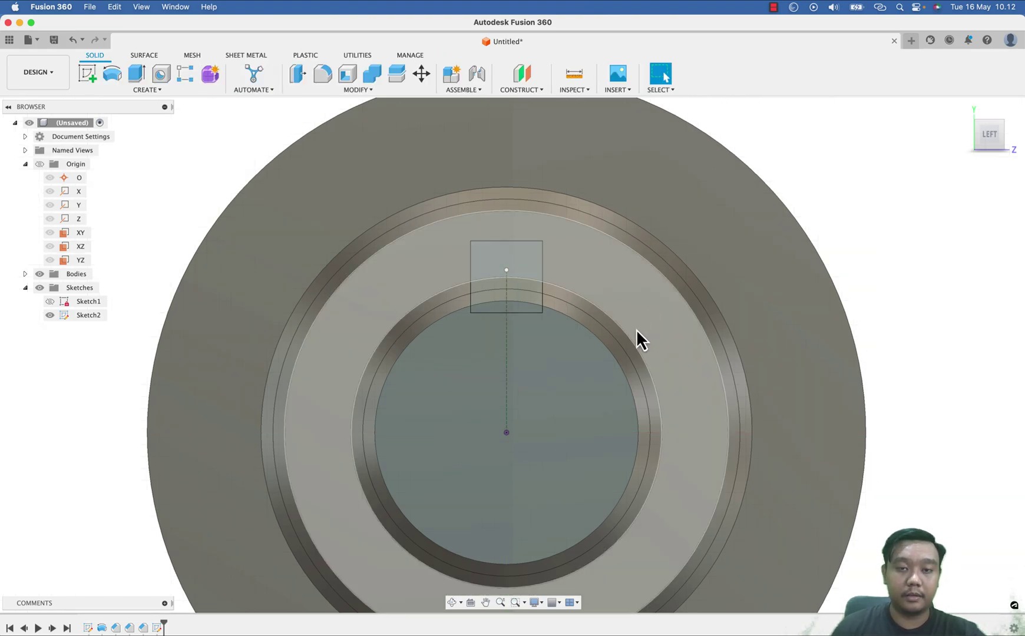
Extrude the square profile and the strip below it as a -10 mm cut into the shaft end
shift+middle_drag(625, 336, 603, 370)
click(143, 74)
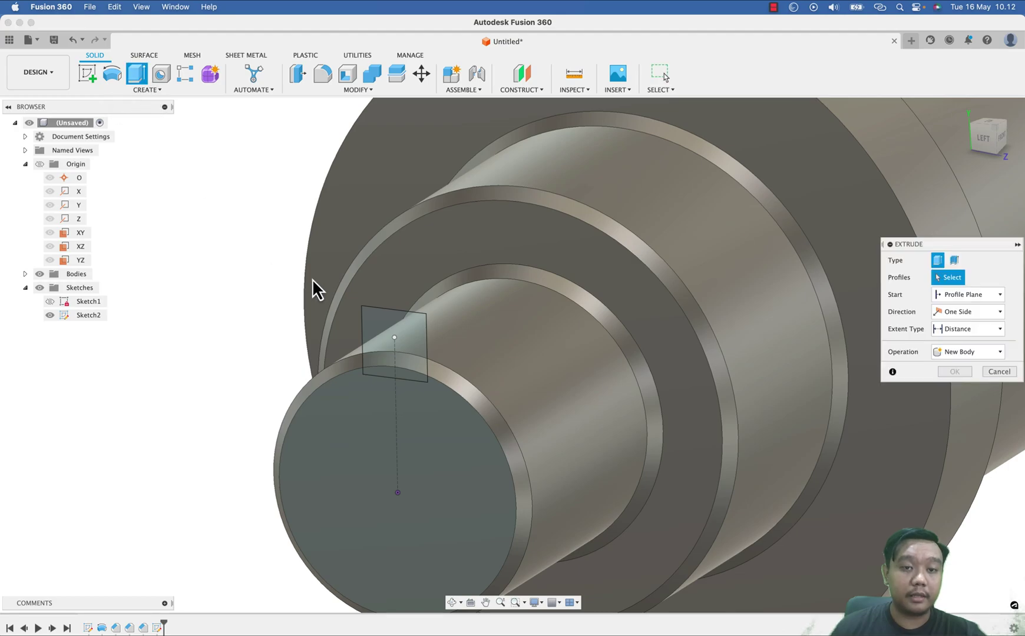
click(397, 364)
click(395, 374)
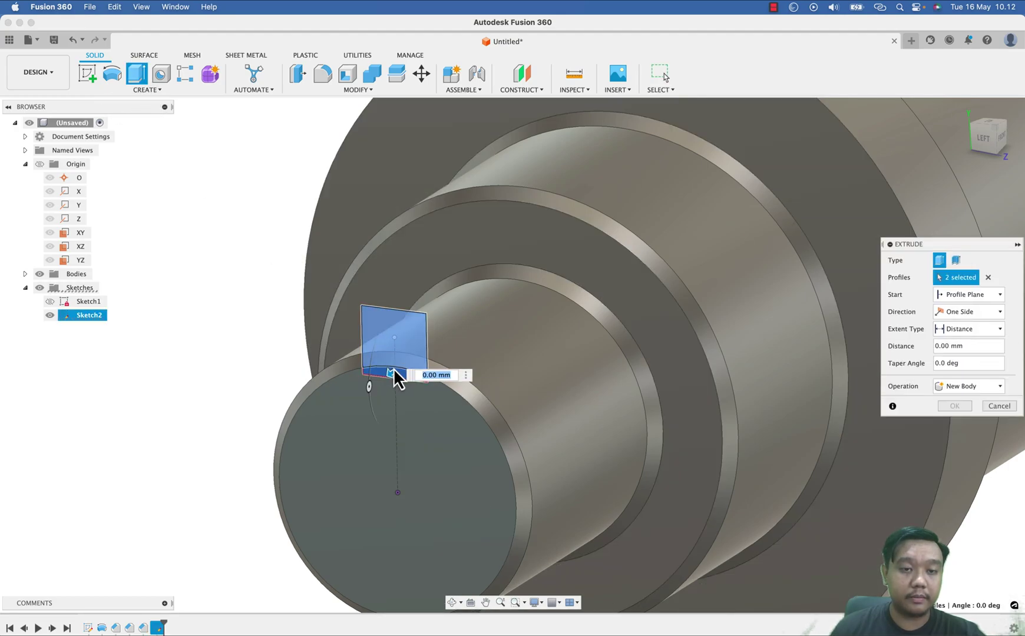
drag(392, 374, 498, 324)
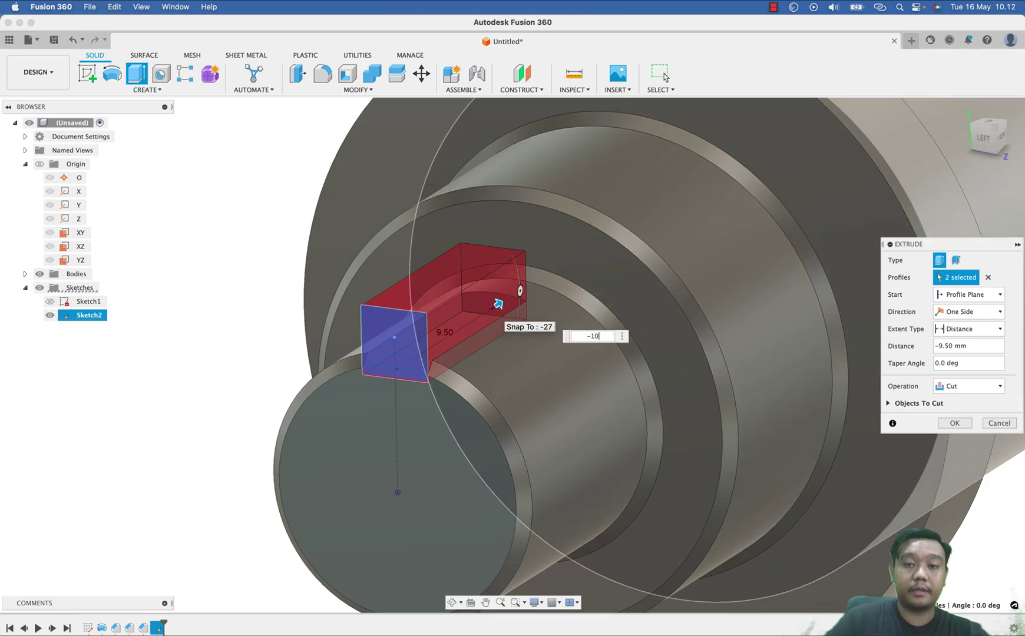
text(-10)
key(Return)
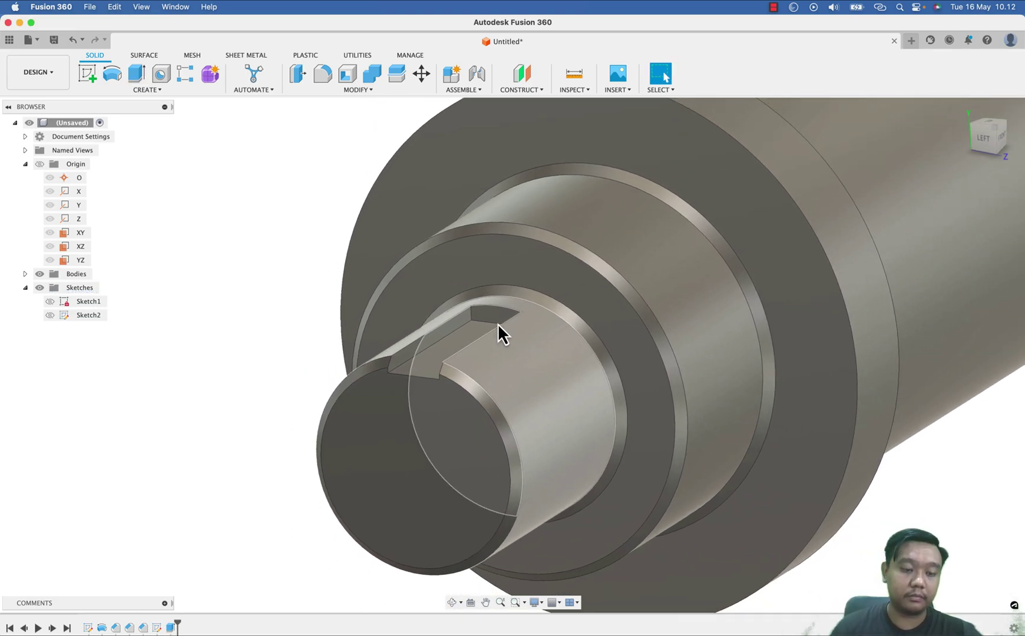
scroll(511, 316, down, 10)
middle_drag(639, 385, 612, 492)
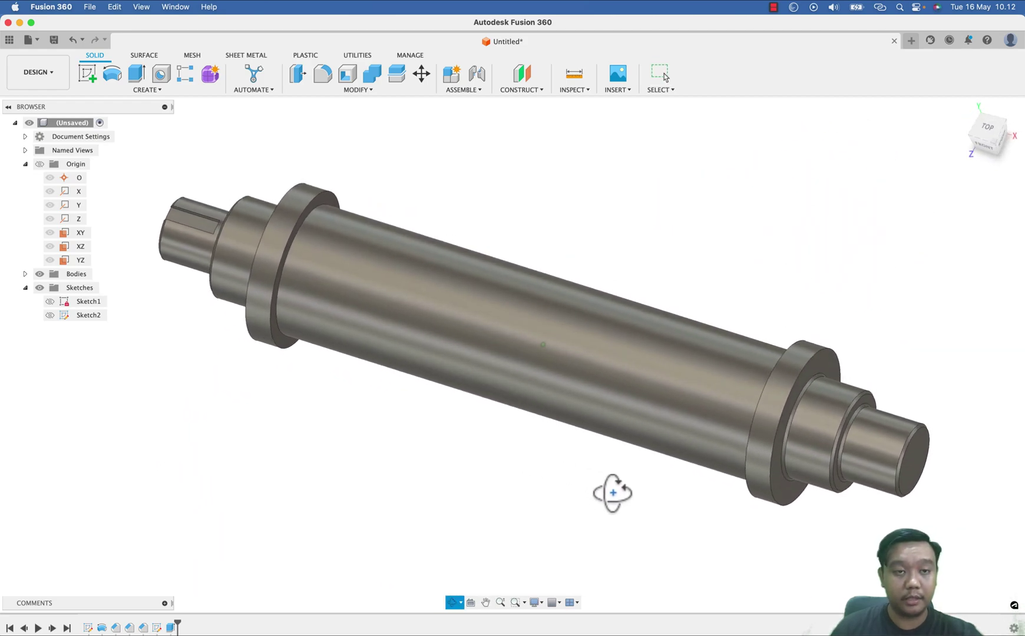
Zoom and orbit to an end-on view and select the shaft's small end face
scroll(944, 447, up, 3)
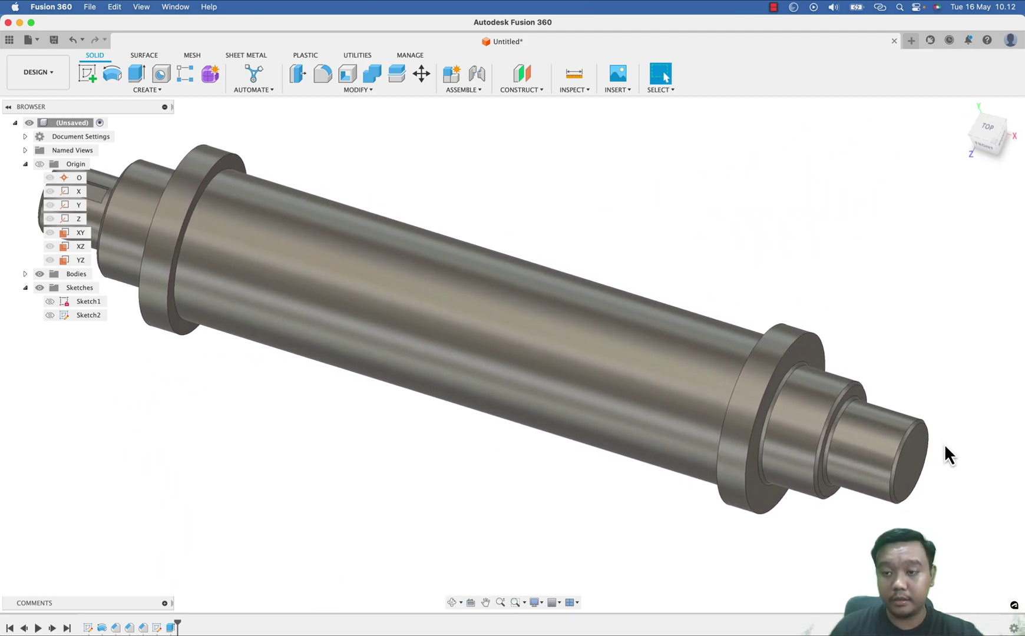
scroll(944, 446, up, 4)
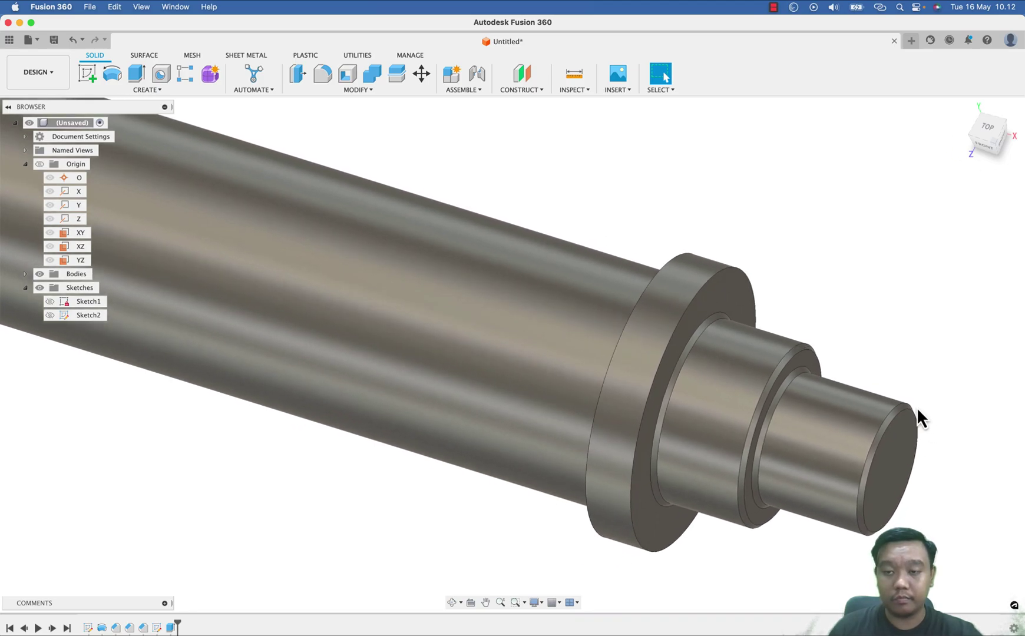
scroll(636, 483, down, 1)
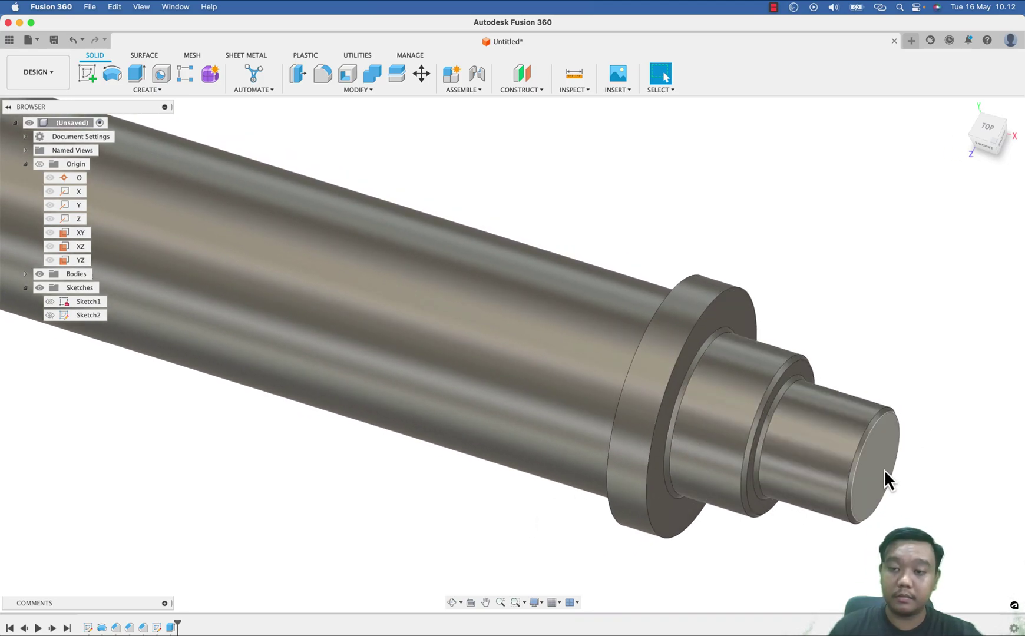
scroll(506, 453, down, 5)
shift+middle_drag(531, 401, 583, 423)
scroll(245, 459, up, 4)
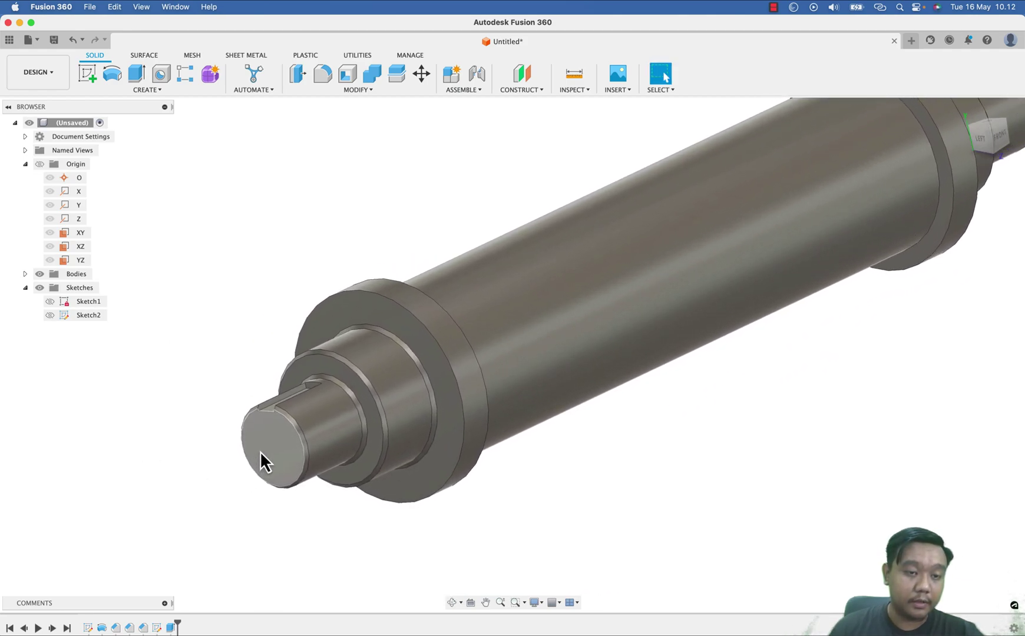
click(259, 451)
Sketch a centre-diameter circle at the end face's origin, dimension it Ø3 mm, and finish
click(87, 74)
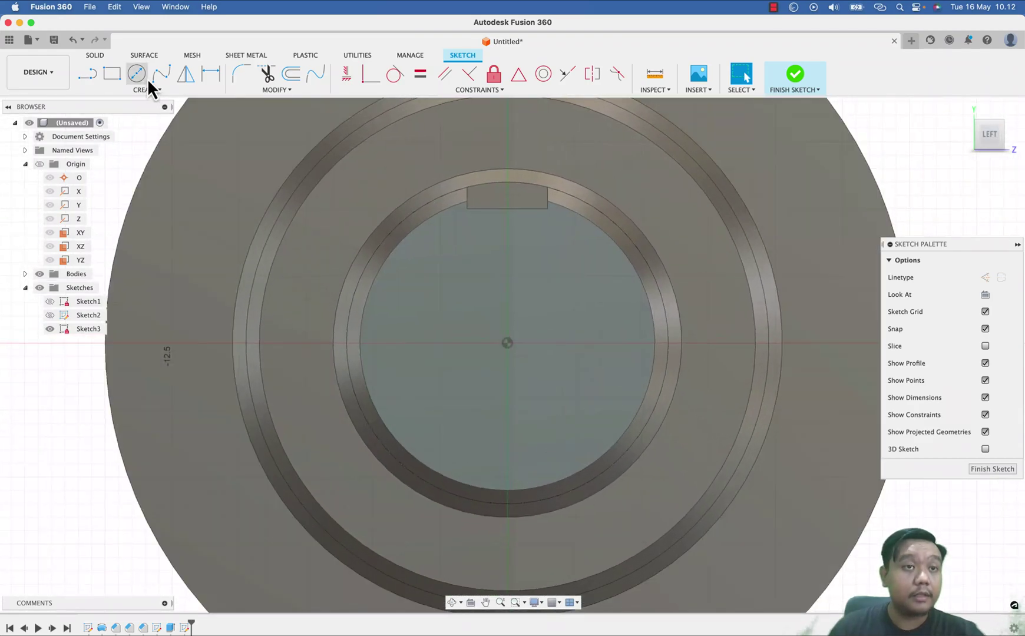
click(146, 78)
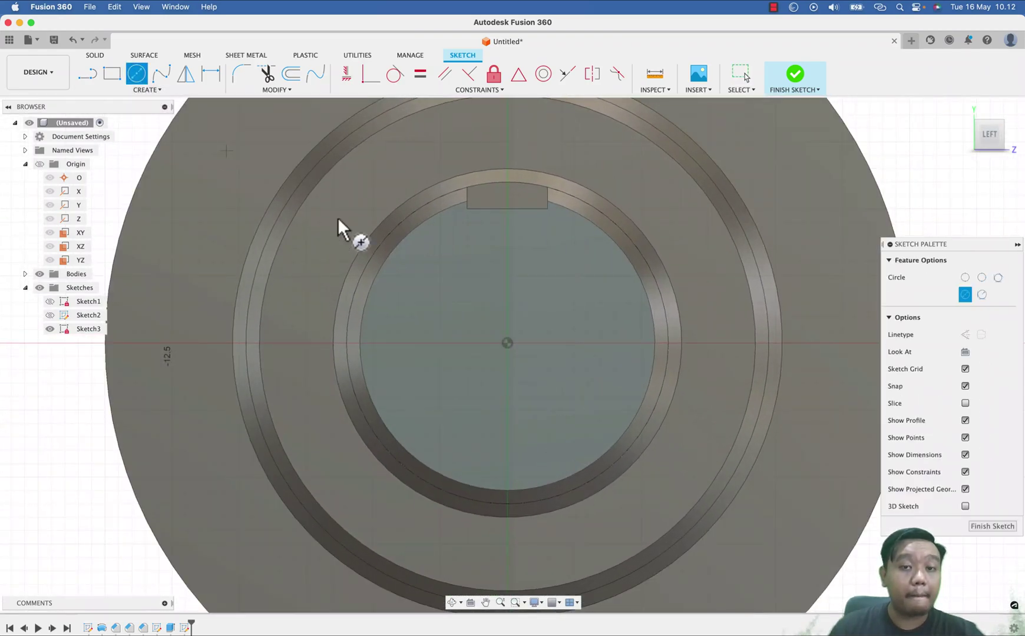
click(507, 343)
click(486, 356)
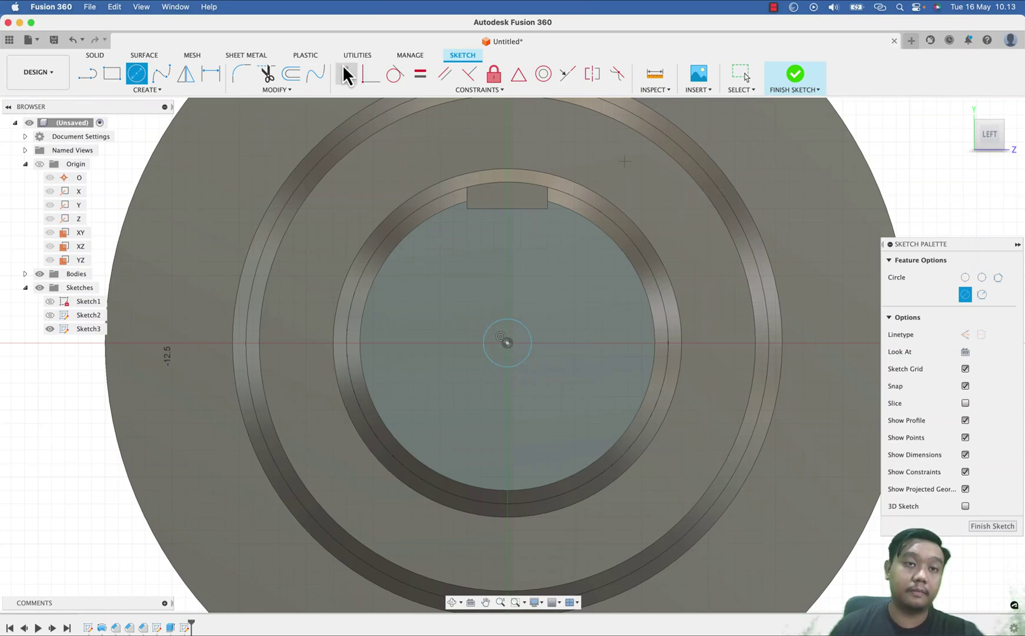
key(Escape)
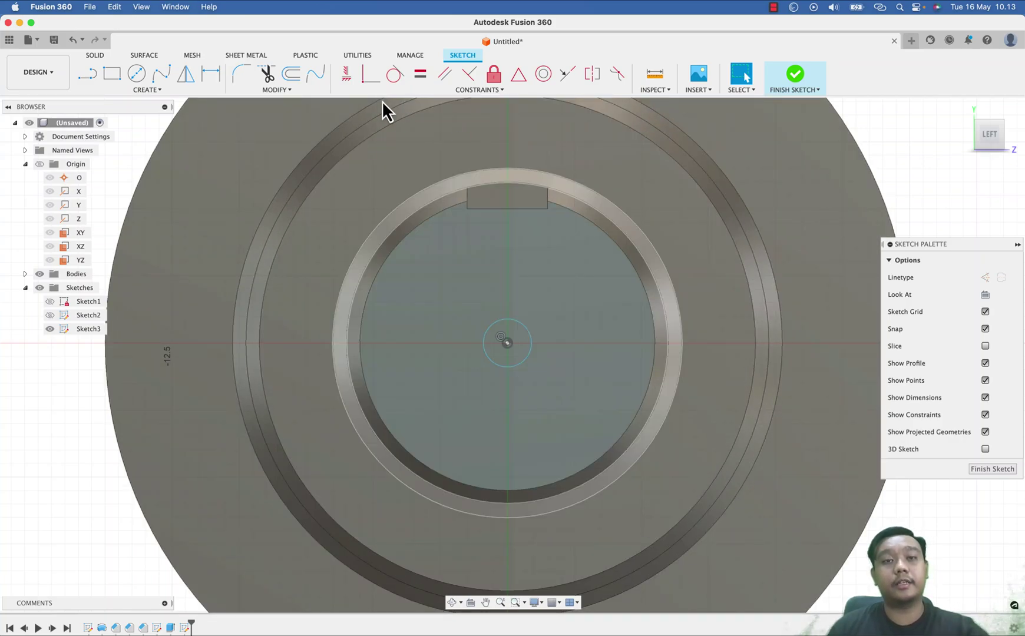
click(210, 74)
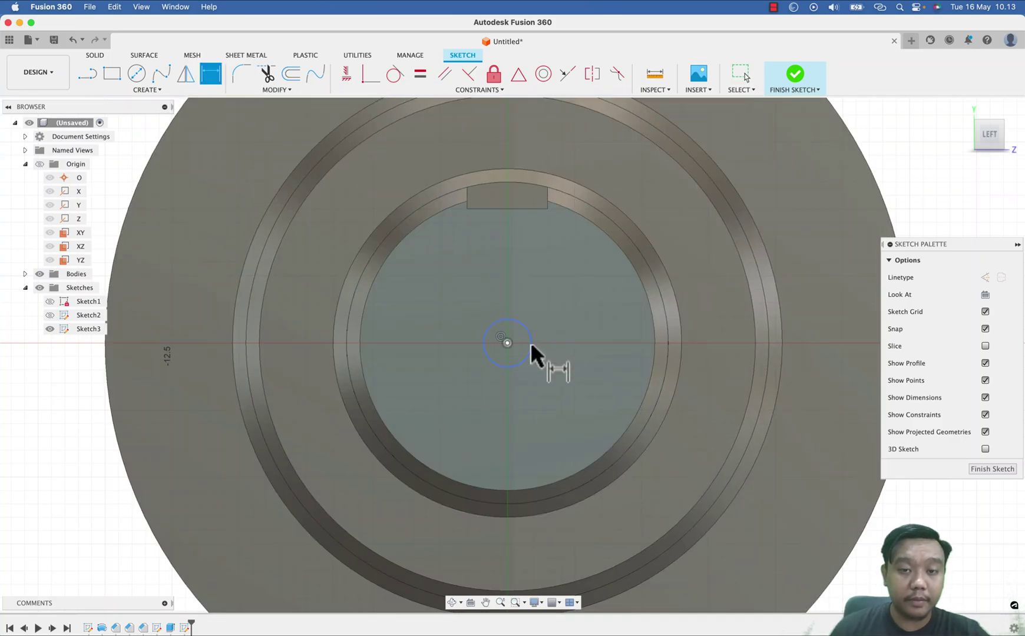
click(529, 357)
click(564, 374)
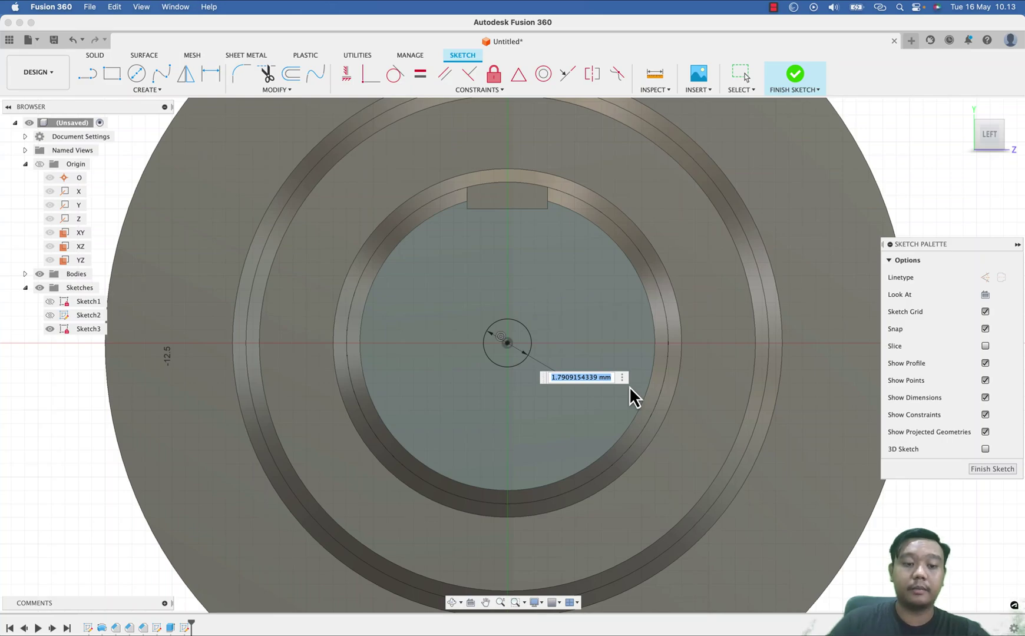
text(3)
key(Return)
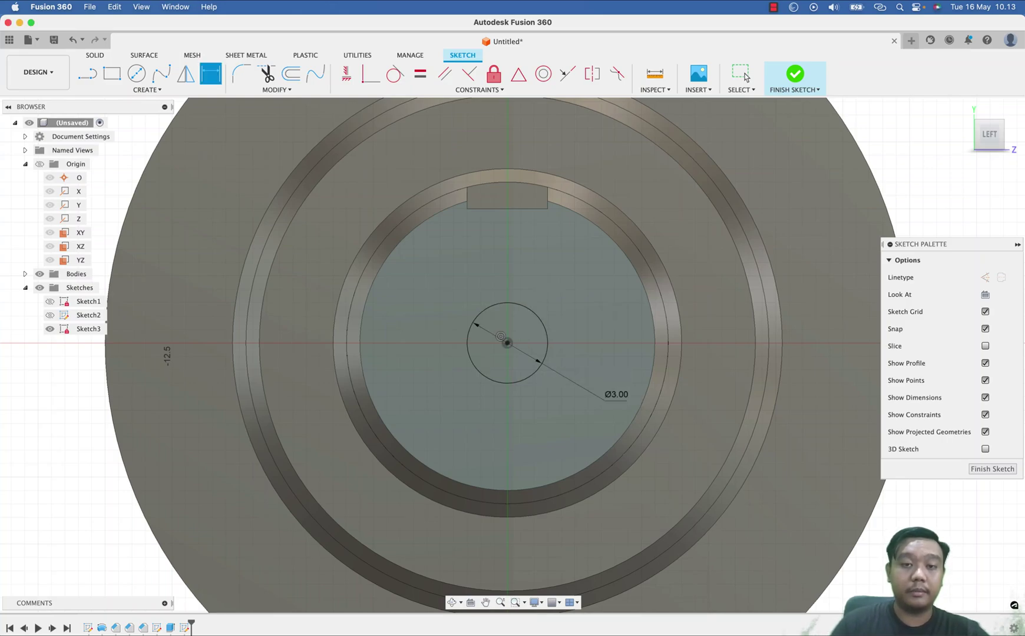
click(796, 74)
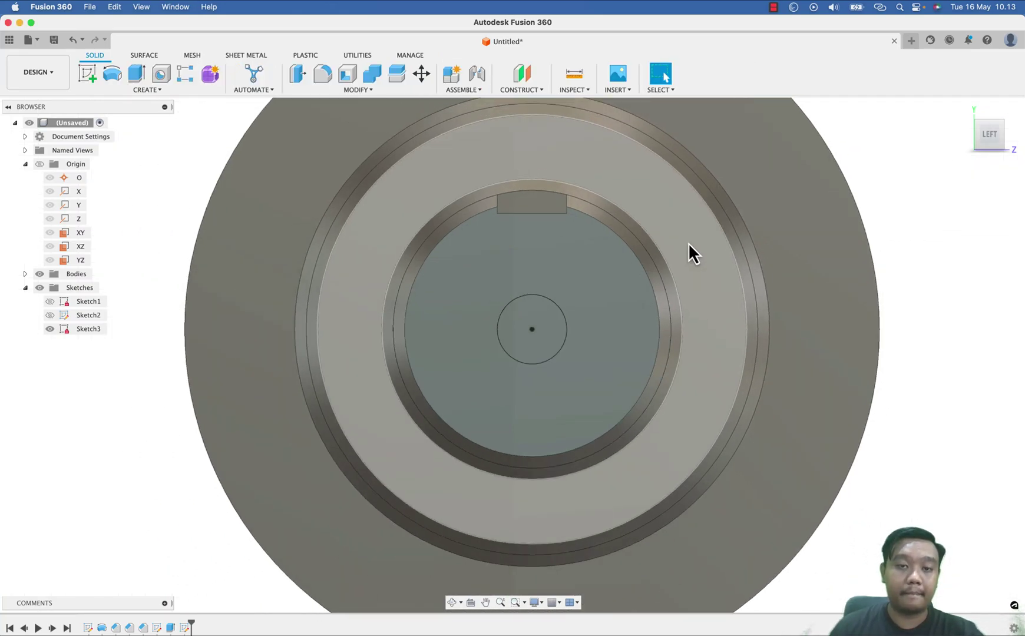
Extrude the Ø3 mm circle profile as a -4 mm cut into the shaft end
shift+middle_drag(691, 254, 662, 283)
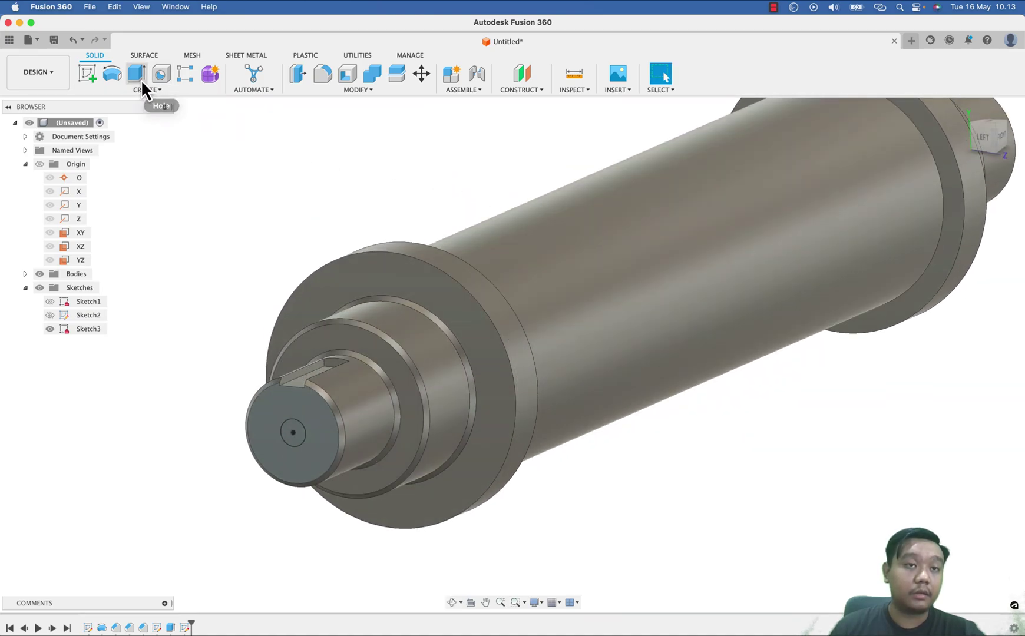
middle_drag(227, 147, 422, 112)
click(394, 93)
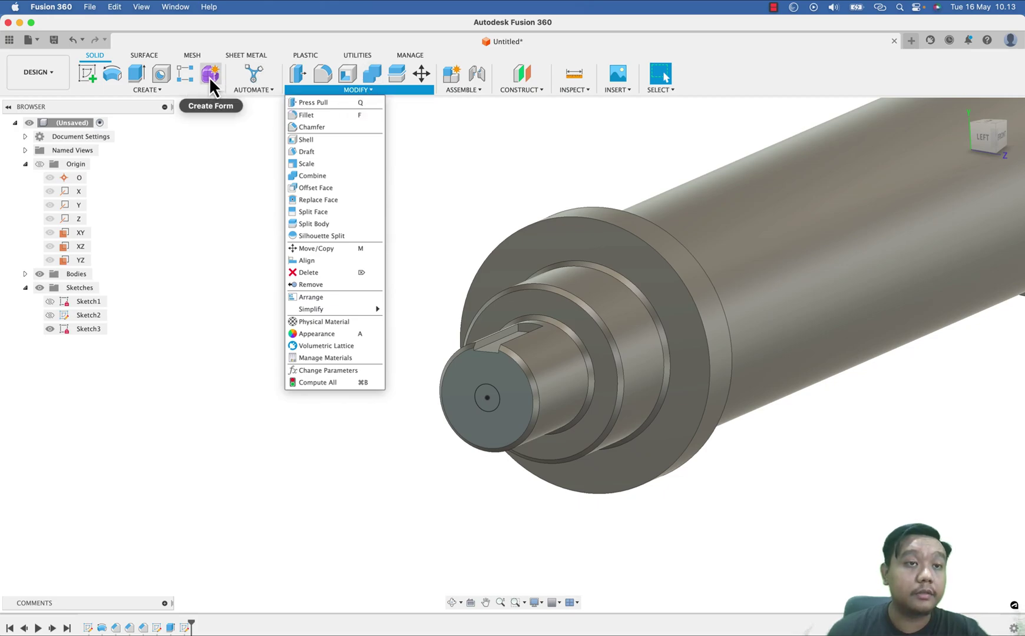
click(421, 190)
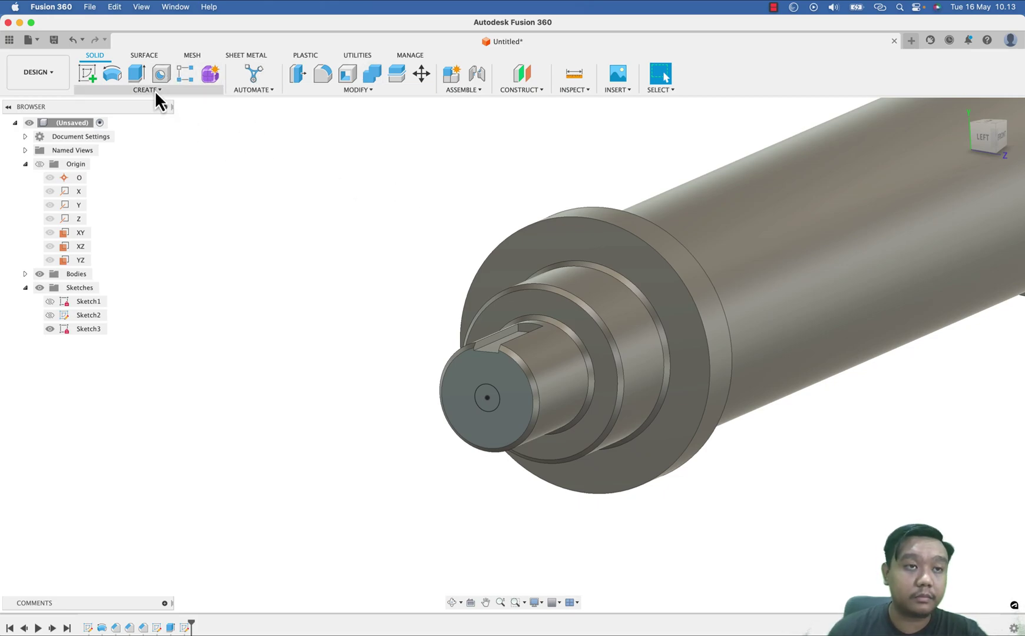
click(121, 77)
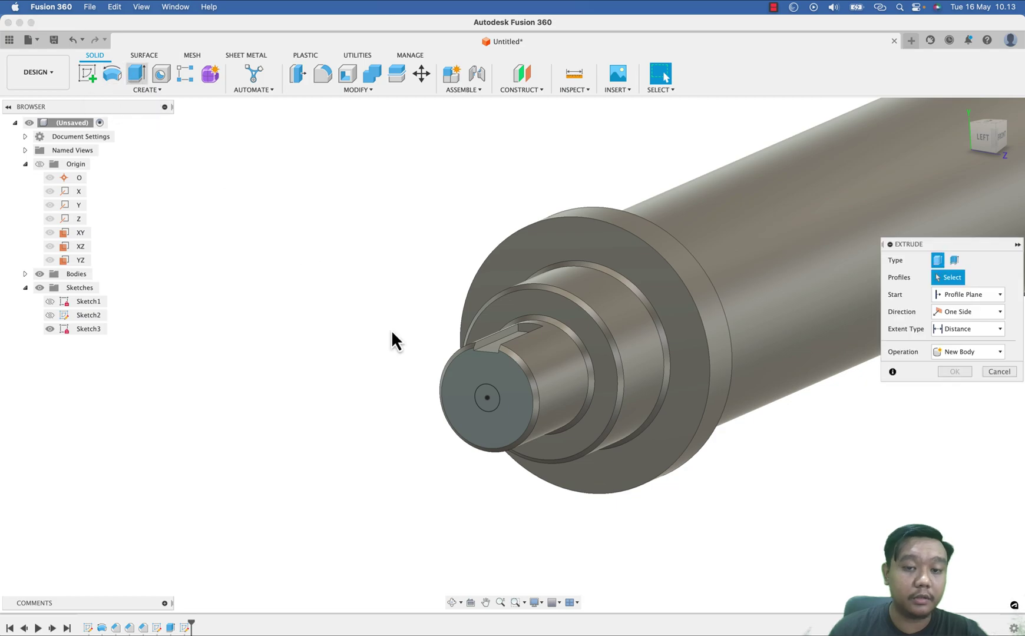
click(484, 396)
scroll(436, 412, up, 5)
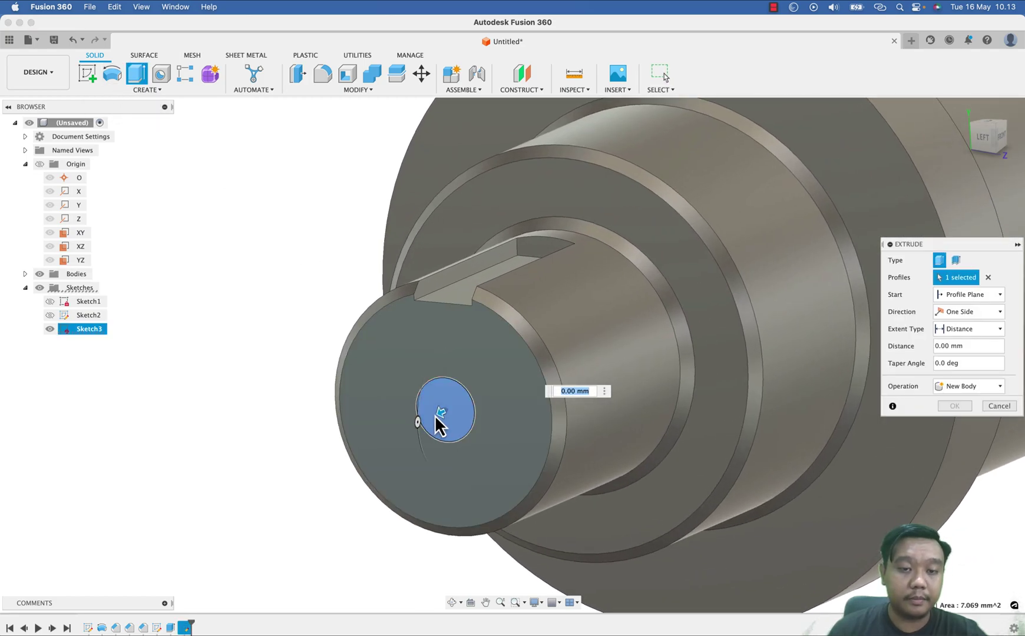
drag(439, 414, 479, 401)
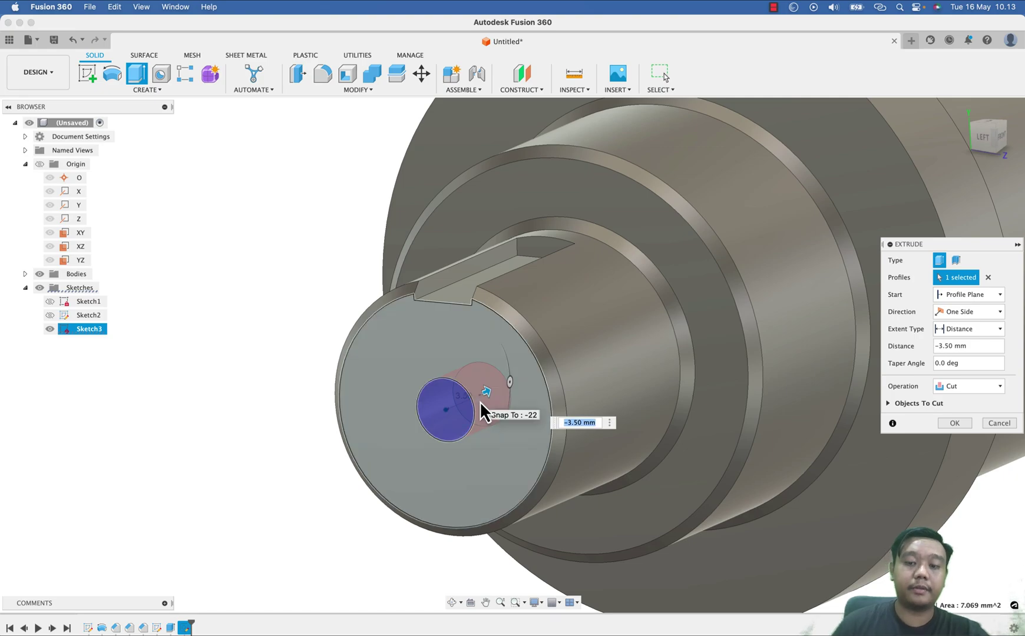
text(-4)
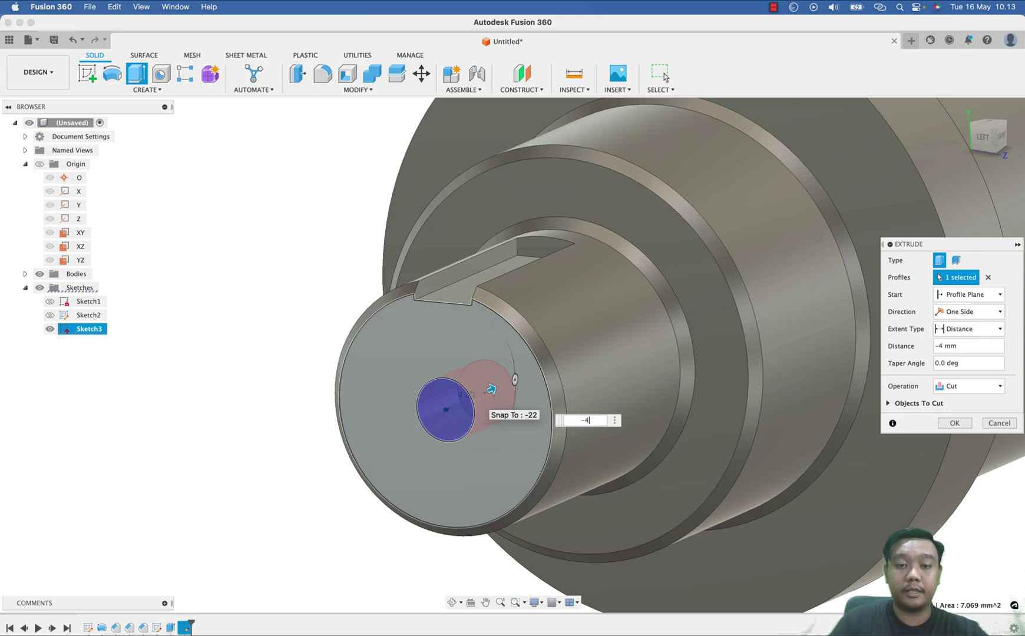
key(Return)
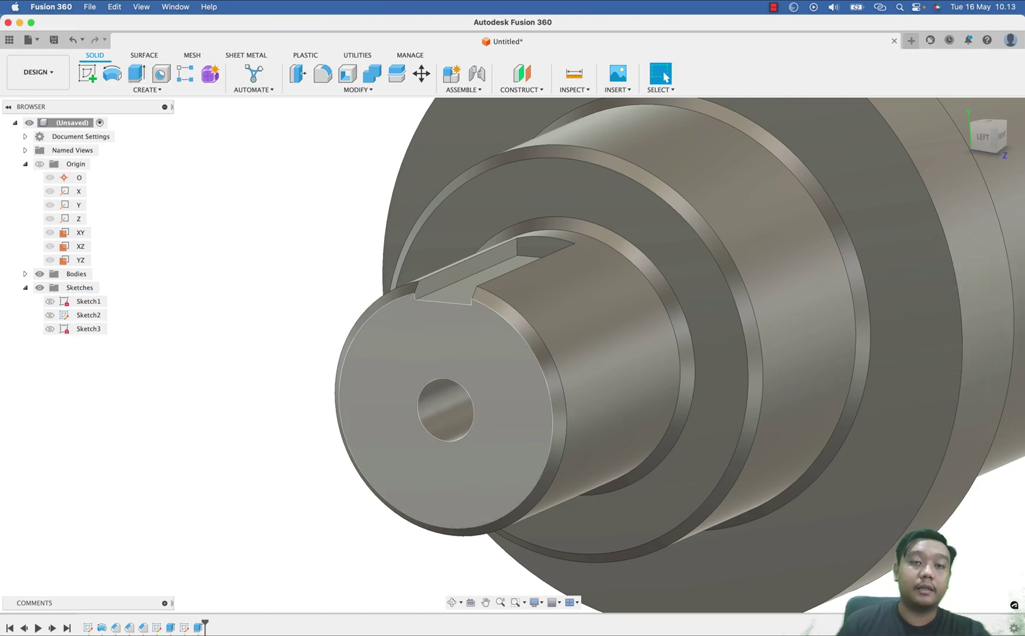
Add an M3x0.5 6H thread to the centre hole's inner face
click(317, 95)
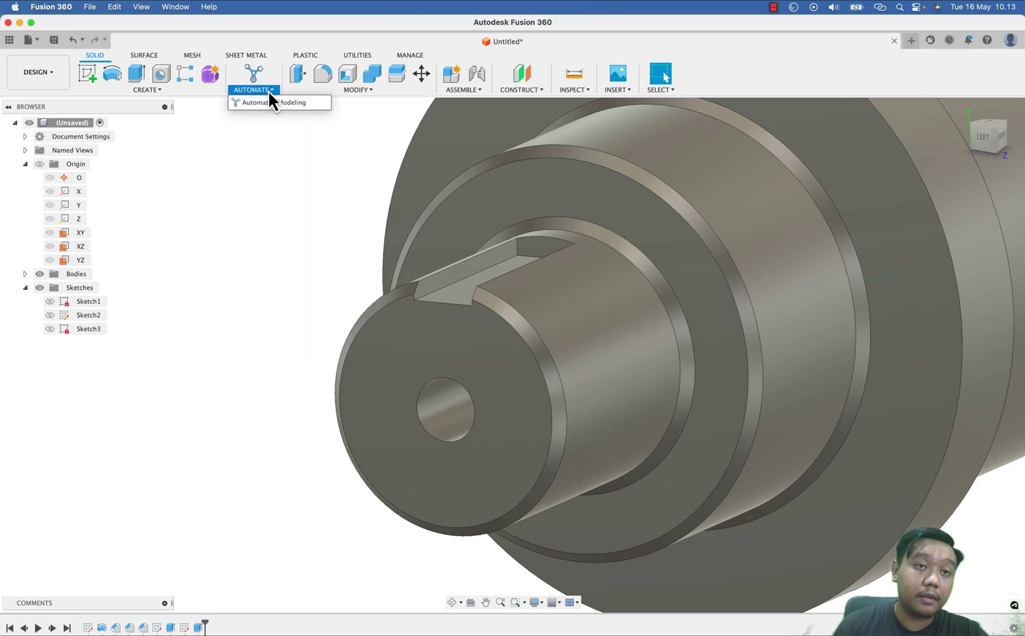
mouse_move(195, 93)
click(109, 246)
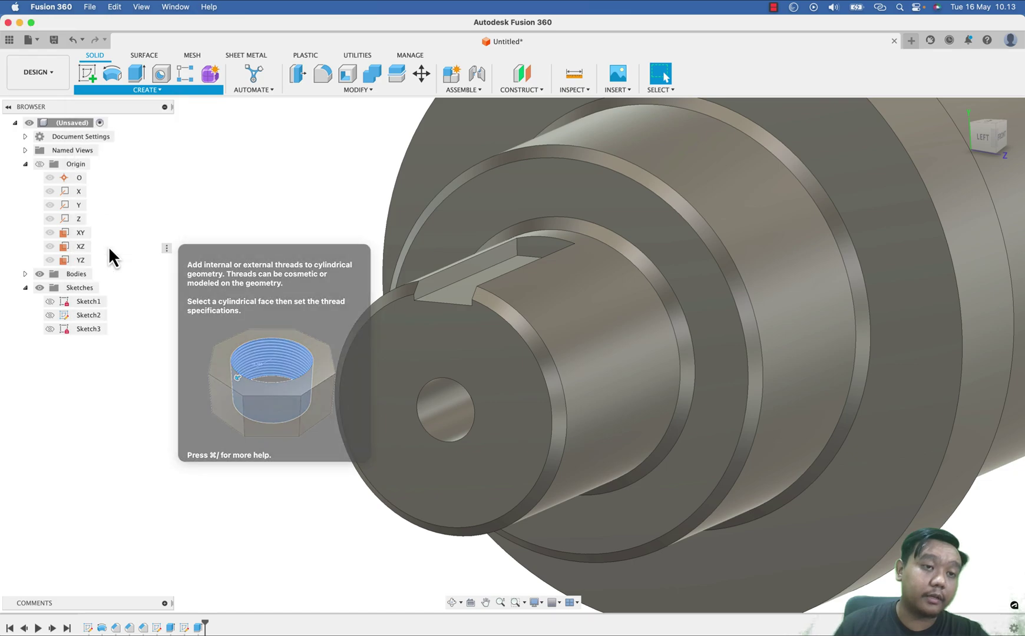
click(441, 410)
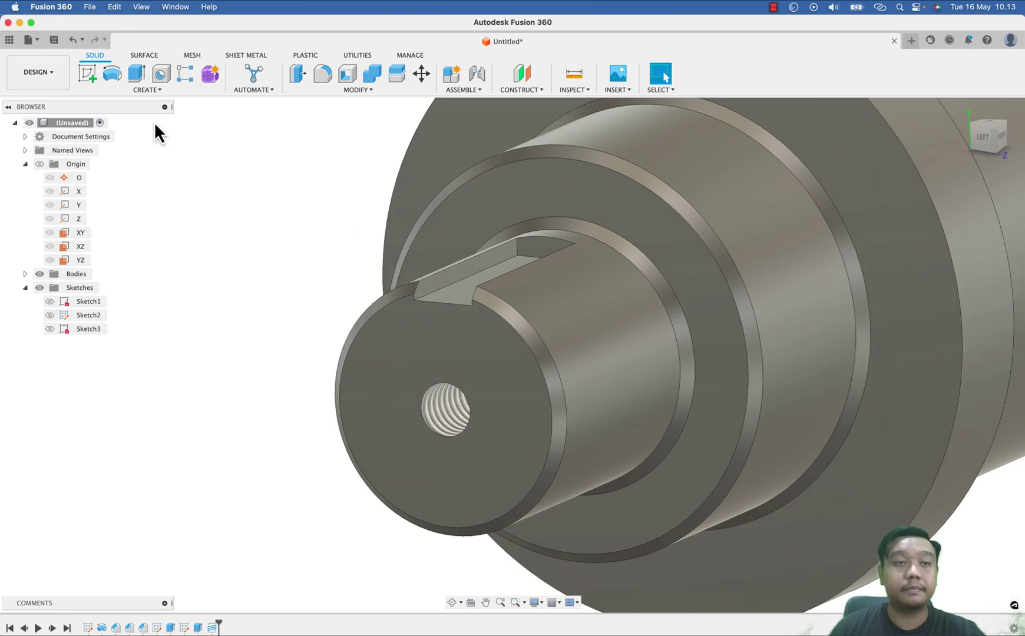
Round the hole's edge with a 0.1 mm fillet
click(328, 93)
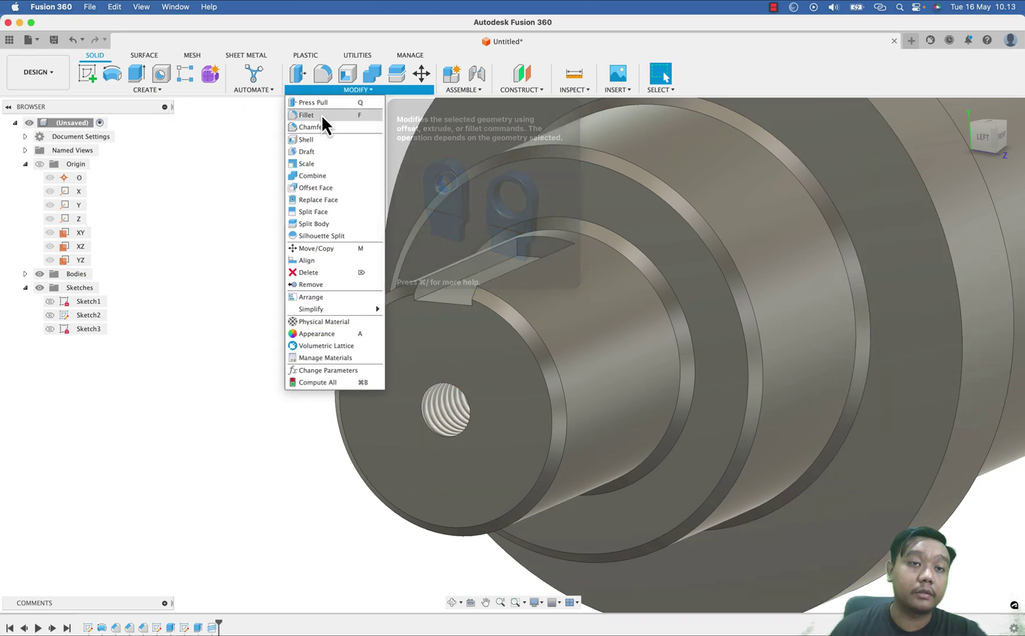
click(328, 174)
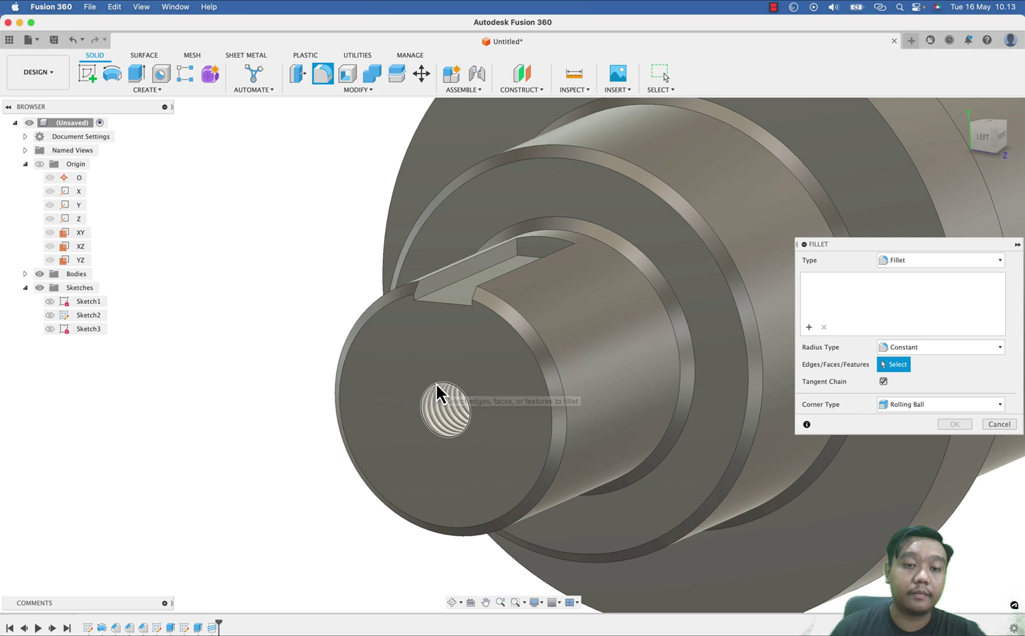
click(436, 386)
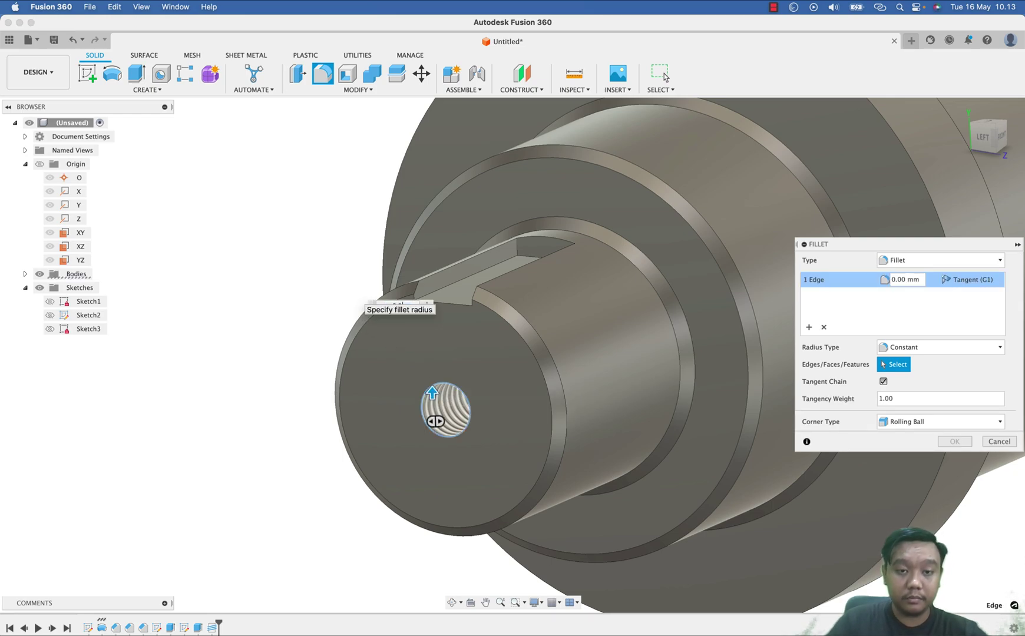
text(0.1)
key(Return)
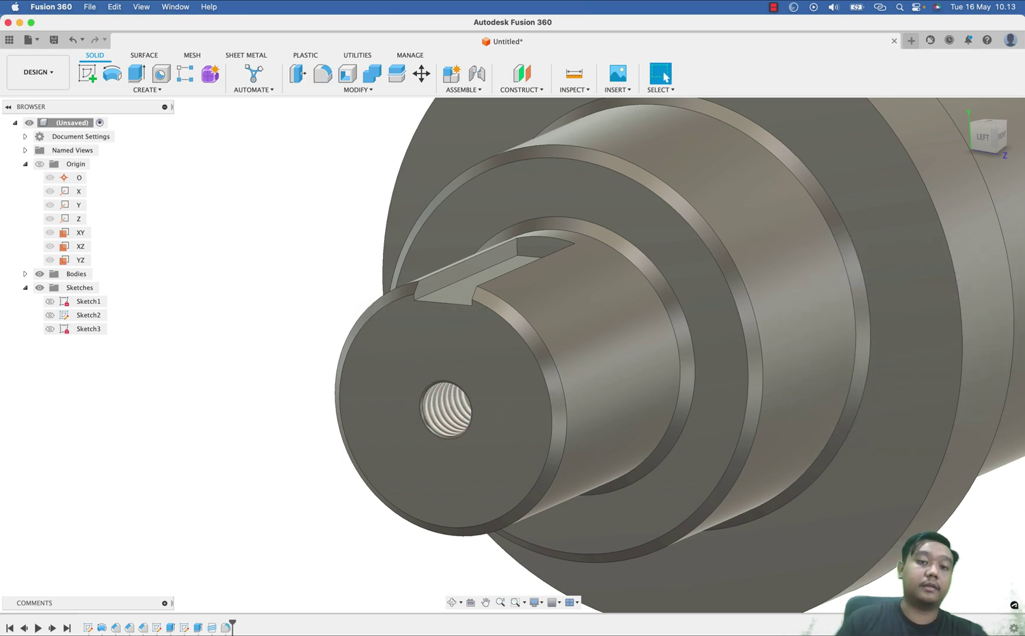
Zoom out and orbit to an oblique view of the 150 mm shaft, keyway and M3 hole
scroll(409, 279, down, 5)
shift+middle_drag(409, 279, 644, 435)
mouse_move(720, 430)
shift+middle_down()
mouse_move(686, 436)
mouse_move(698, 460)
mouse_move(712, 435)
mouse_move(761, 418)
mouse_move(702, 437)
mouse_move(714, 451)
shift+middle_up()
scroll(715, 442, down, 4)
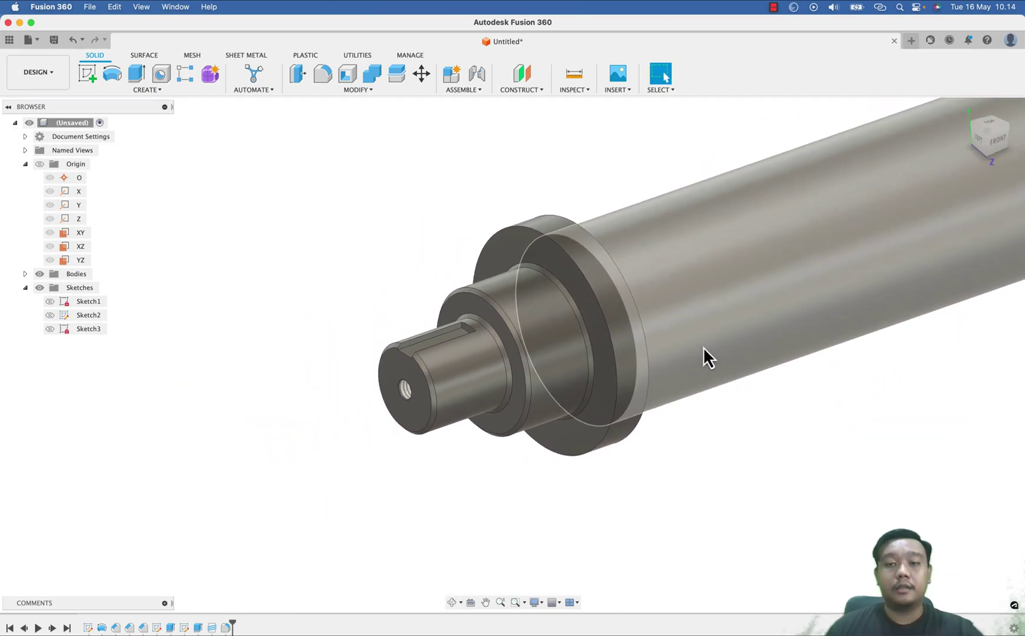
shift+middle_drag(908, 383, 696, 464)
scroll(696, 464, down, 2)
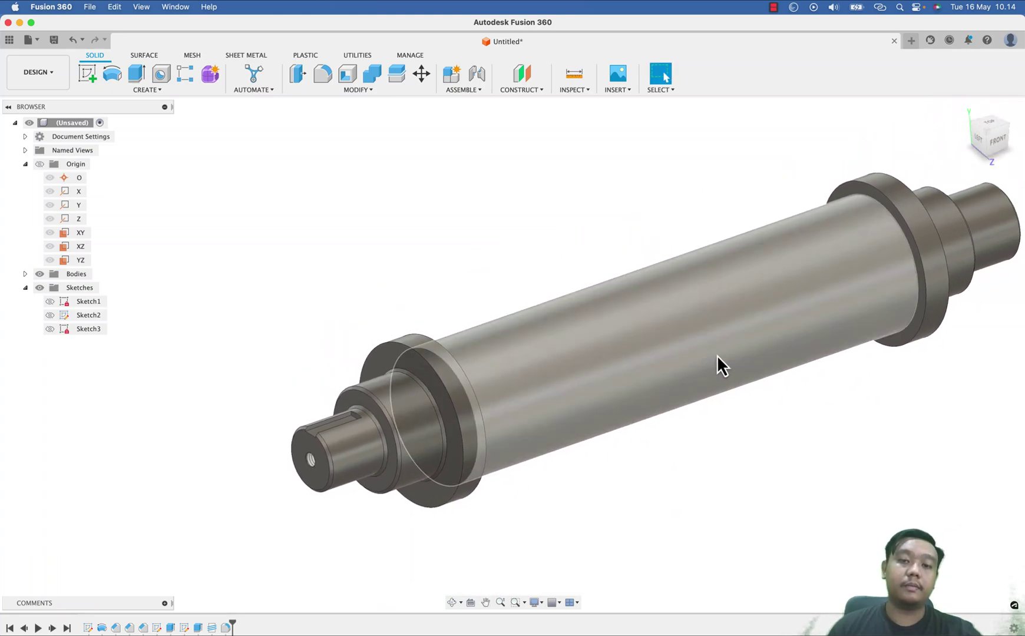
shift+middle_drag(716, 361, 780, 460)
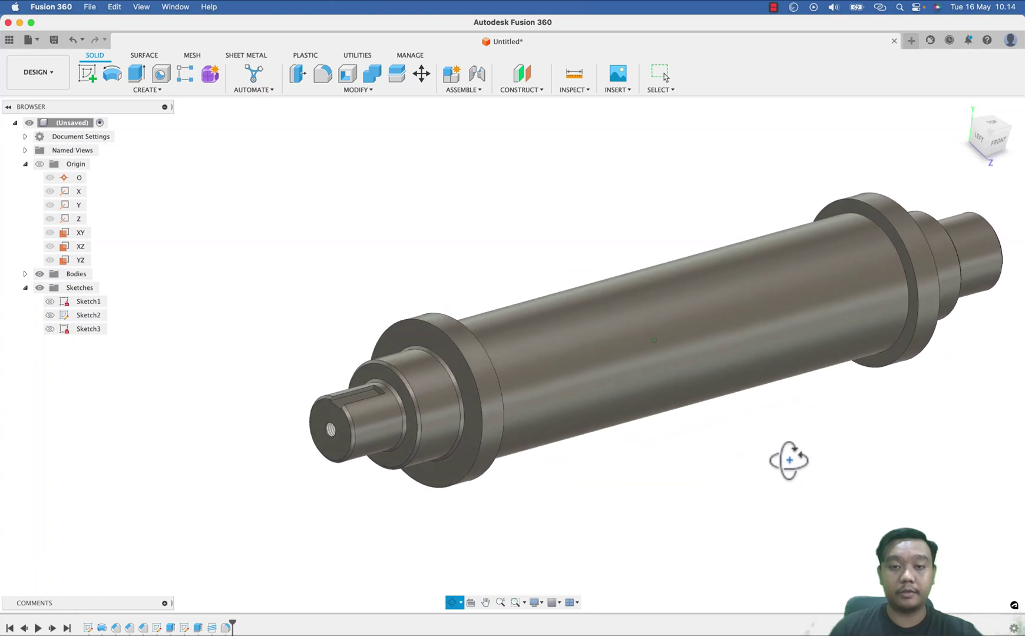